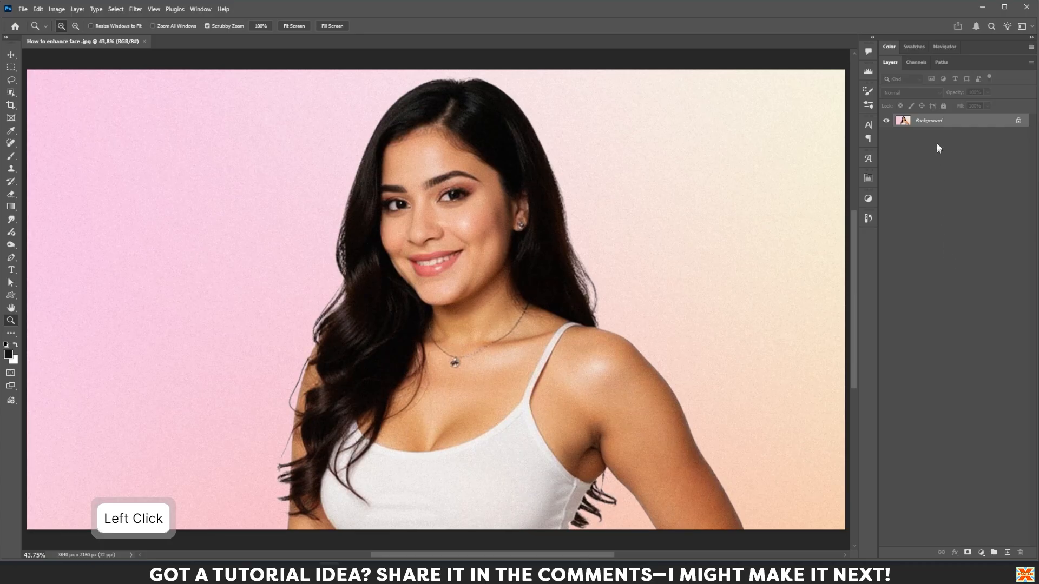
- Convert the locked Background into a regular layer named "orginial"
double_click(932, 121)
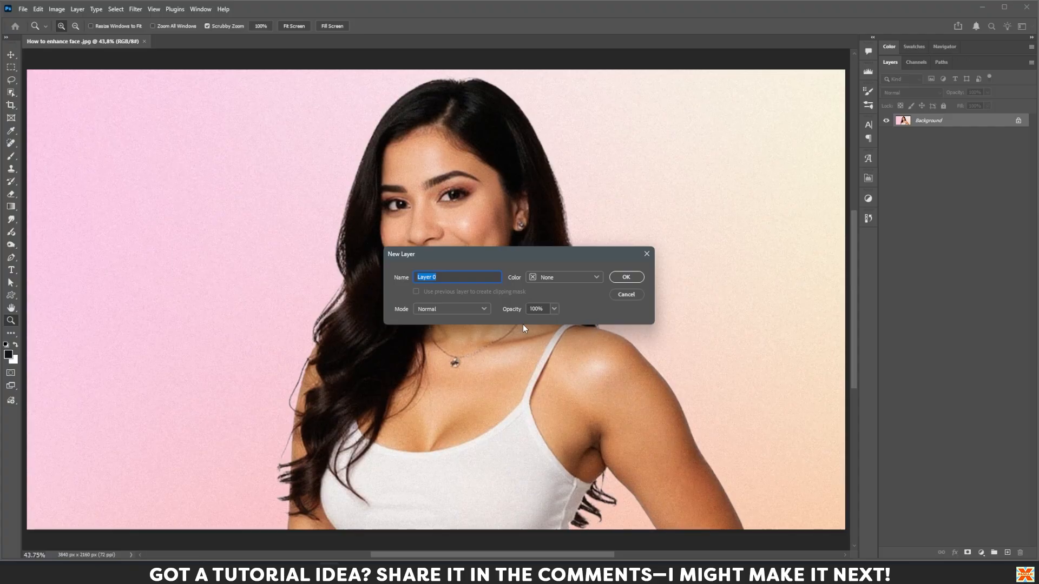
text(or)
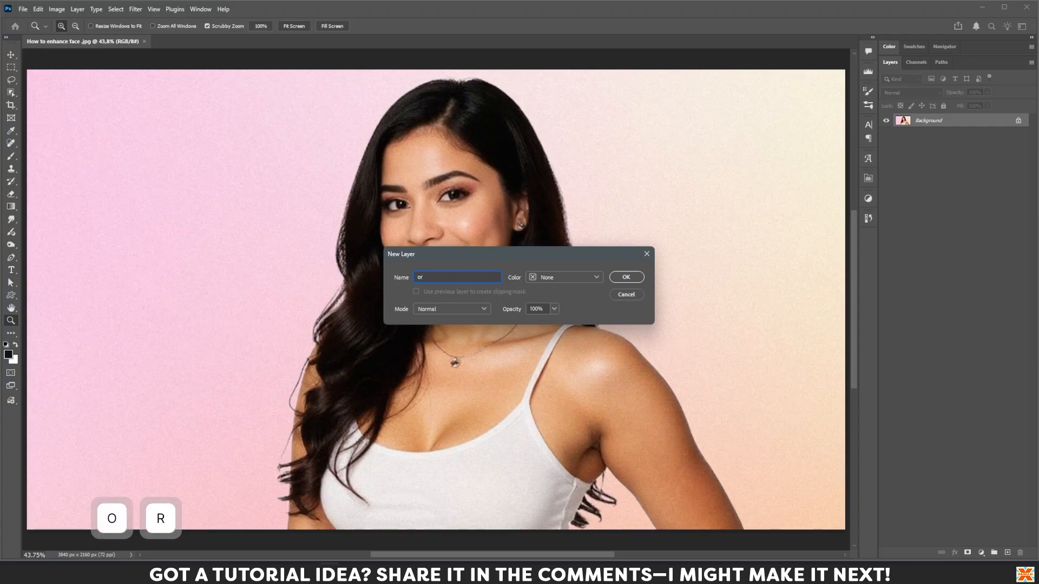
text(gin)
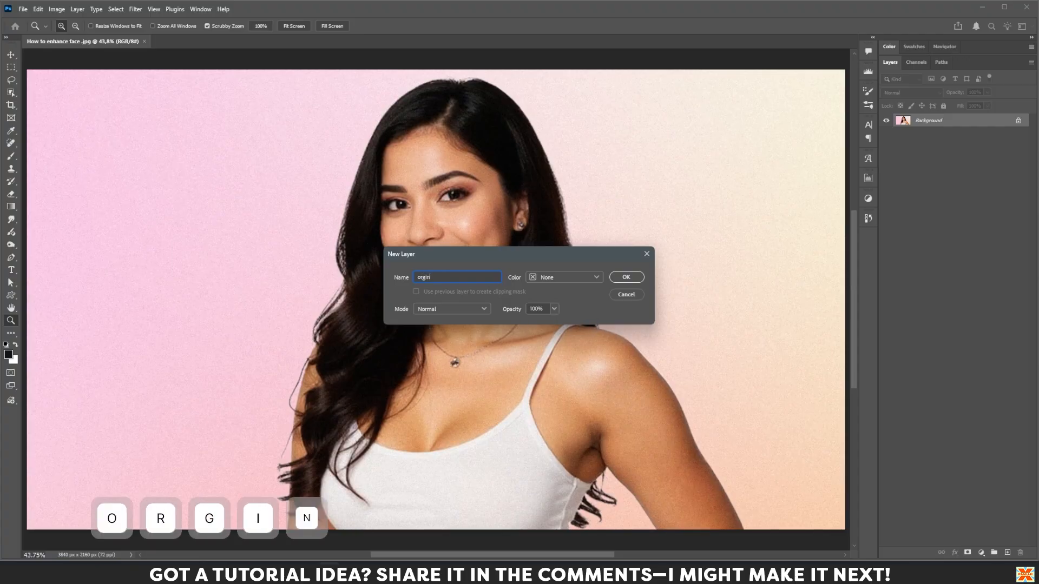
text(ial)
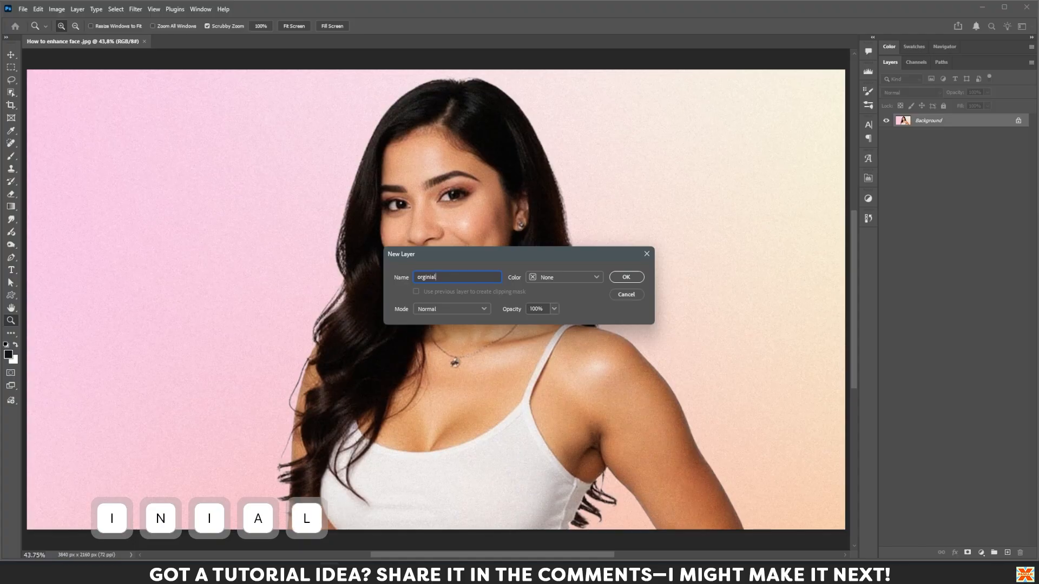
key(Return)
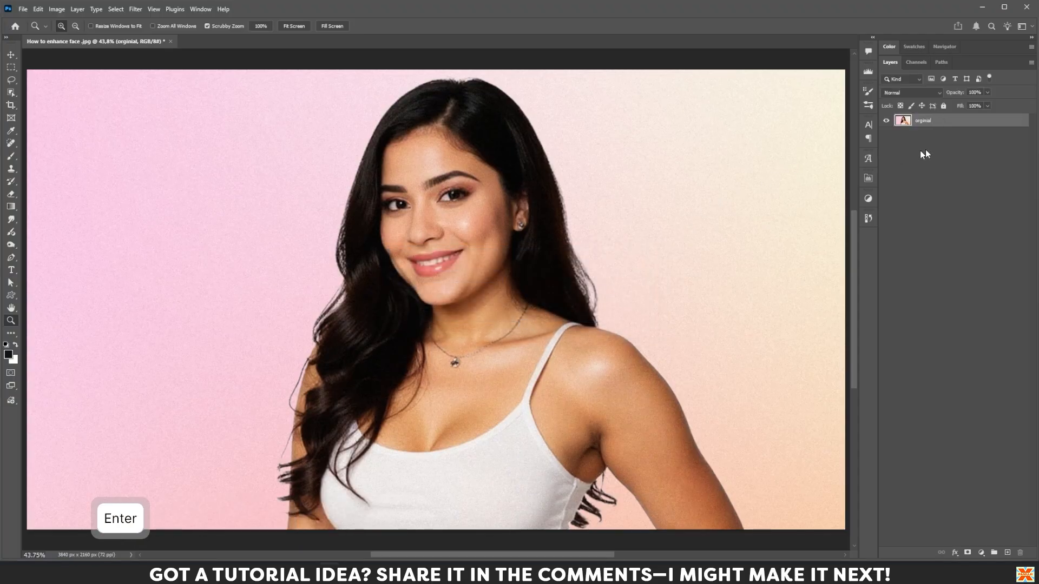
- Duplicate the "orginial" layer
click(944, 124)
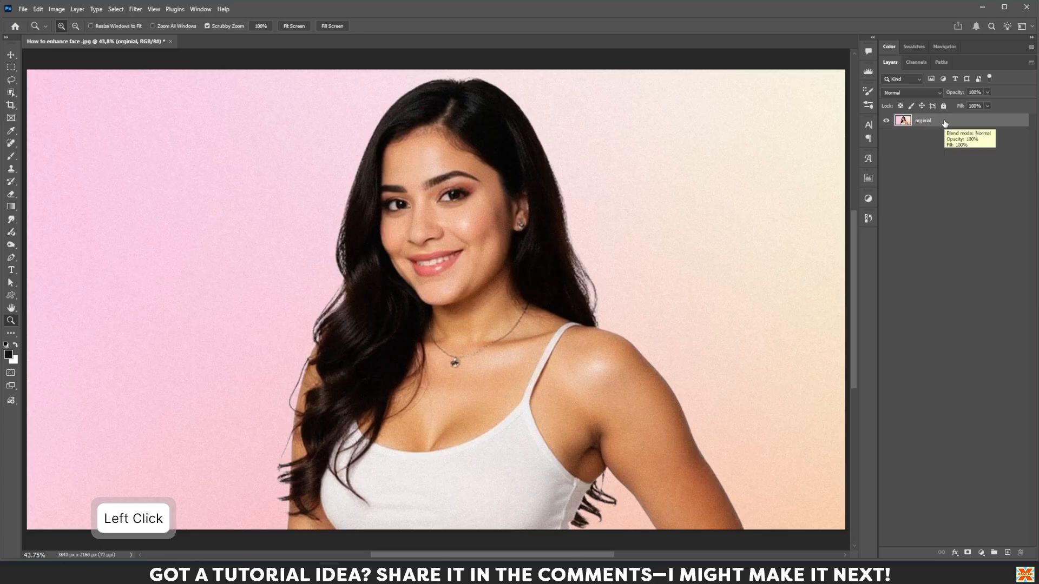
key(ctrl)
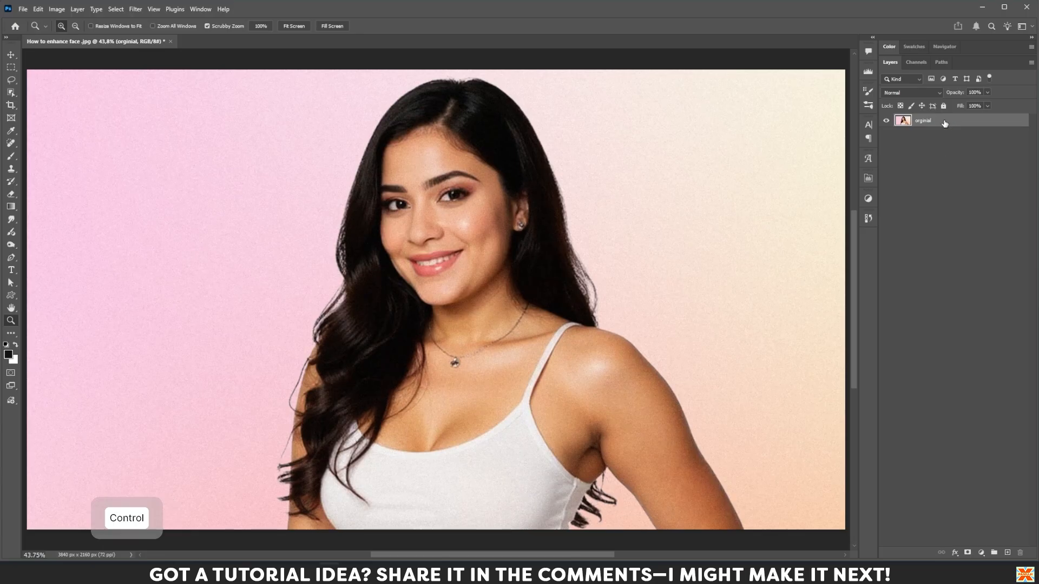
key(ctrl+j)
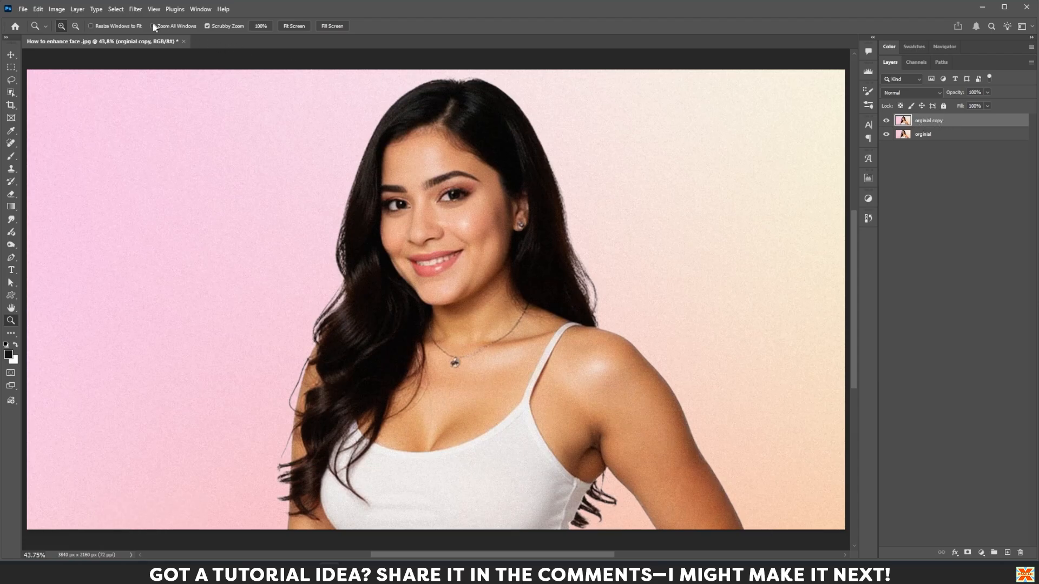
- Open Neural Filters on the duplicated layer and enable the Photo Restoration filter
click(135, 9)
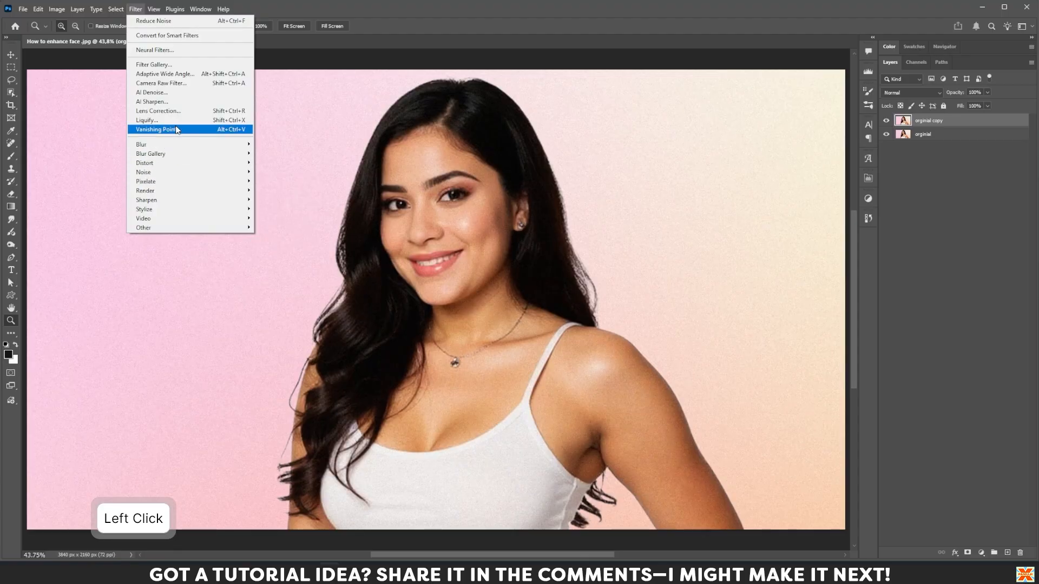
click(162, 50)
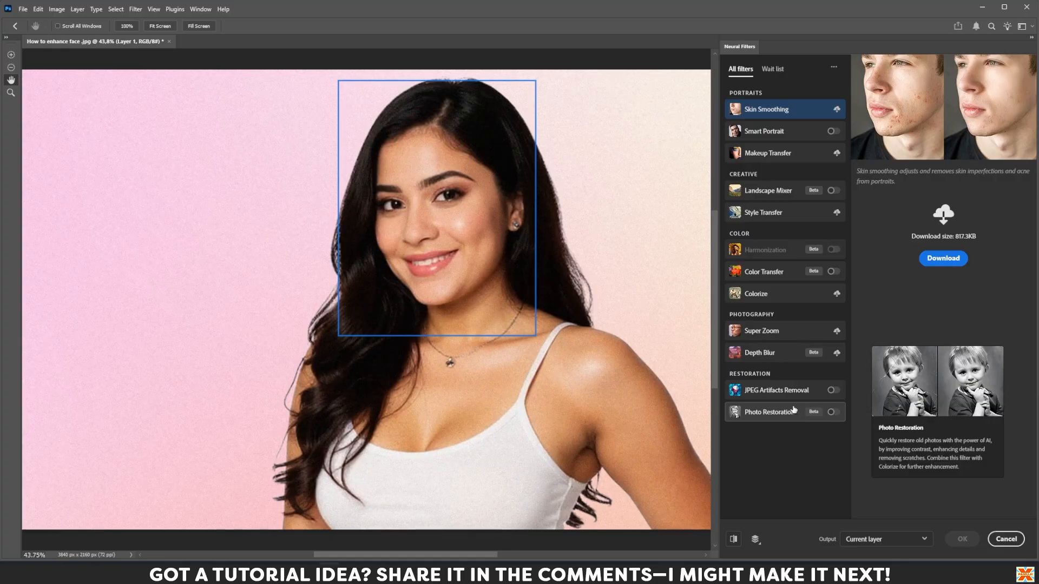
mouse_move(792, 394)
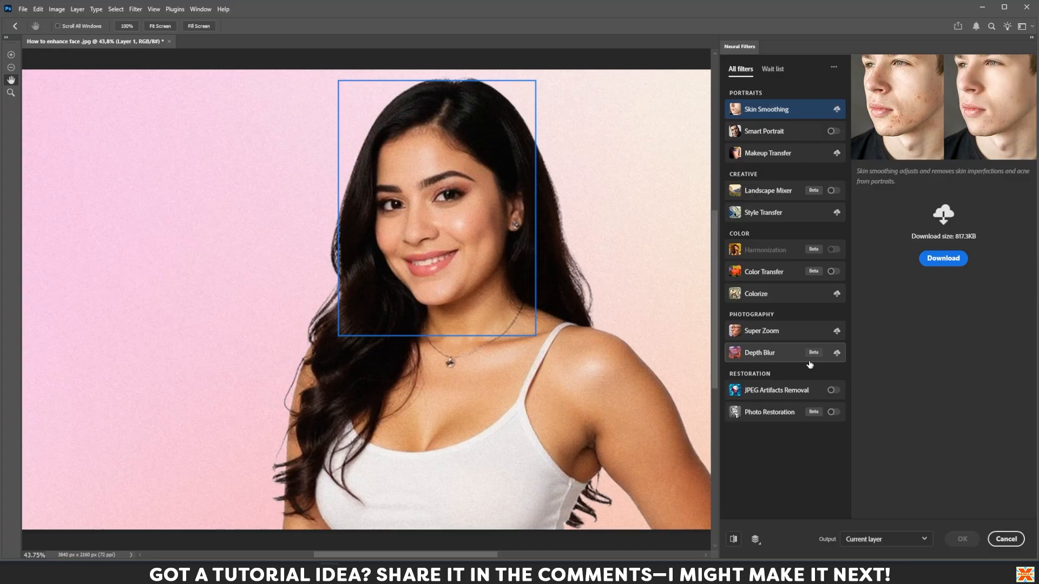
mouse_move(791, 339)
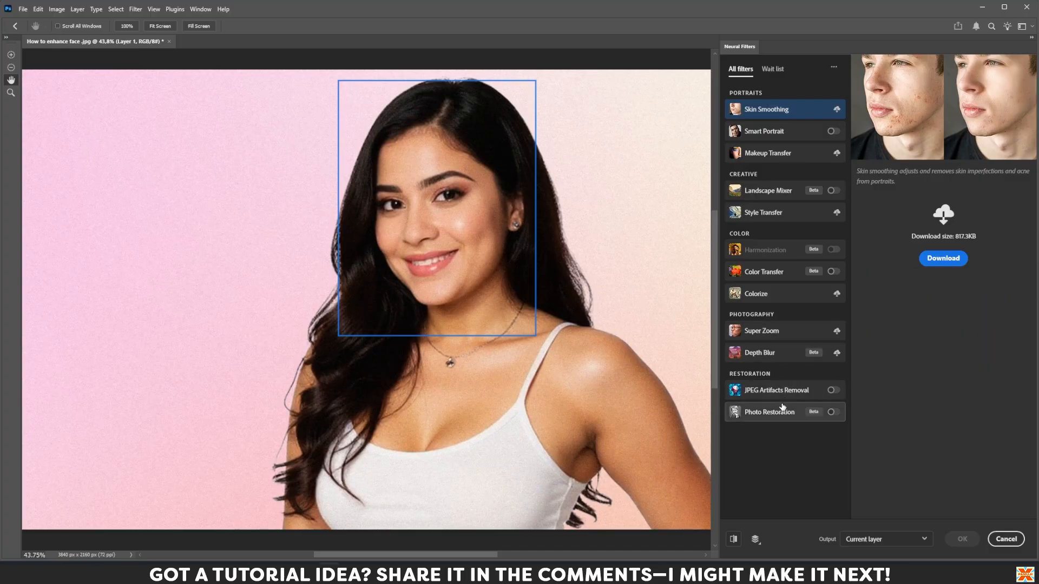
mouse_move(787, 411)
click(831, 412)
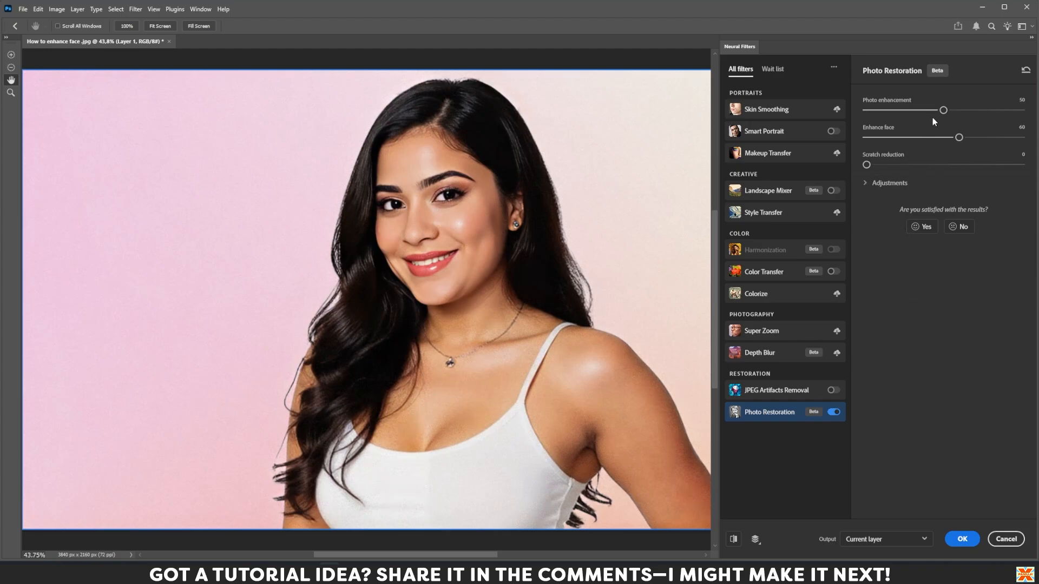
- Reduce the Photo Restoration filter's Enhance face to 0 and bring Photo enhancement from 0 up in stages to 64
drag(944, 111, 839, 123)
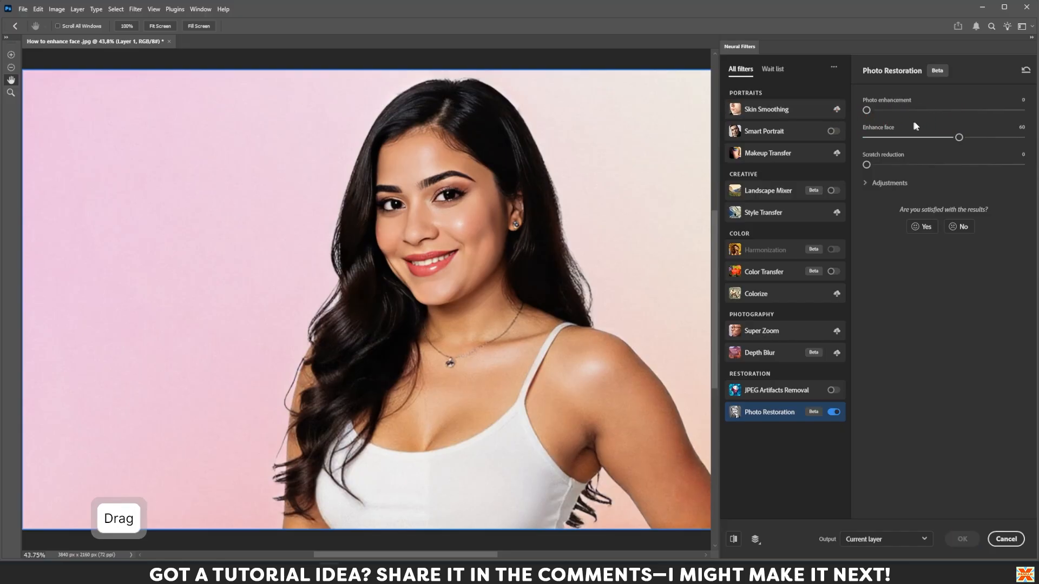
drag(958, 137, 859, 147)
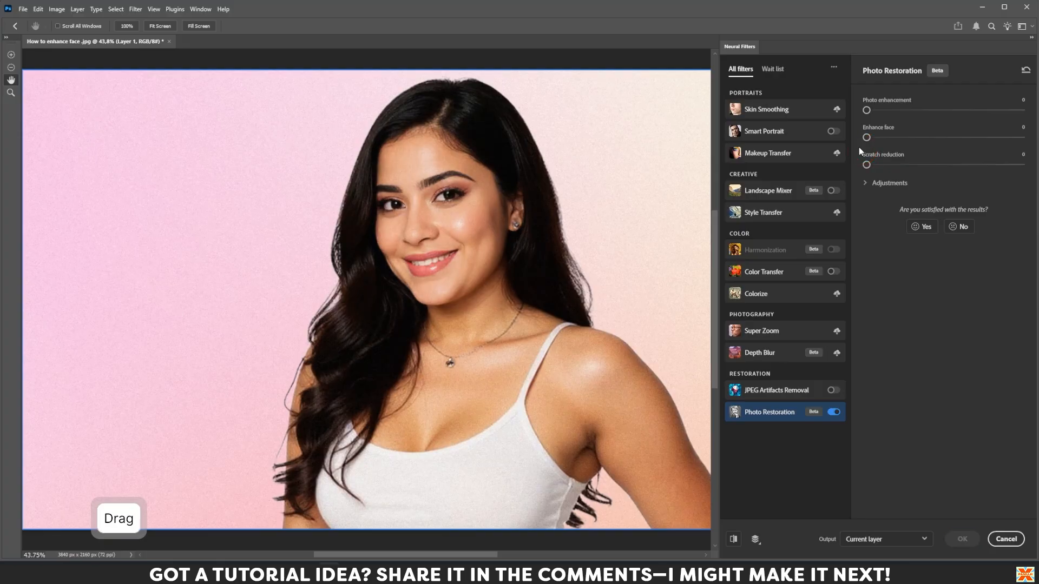
click(884, 110)
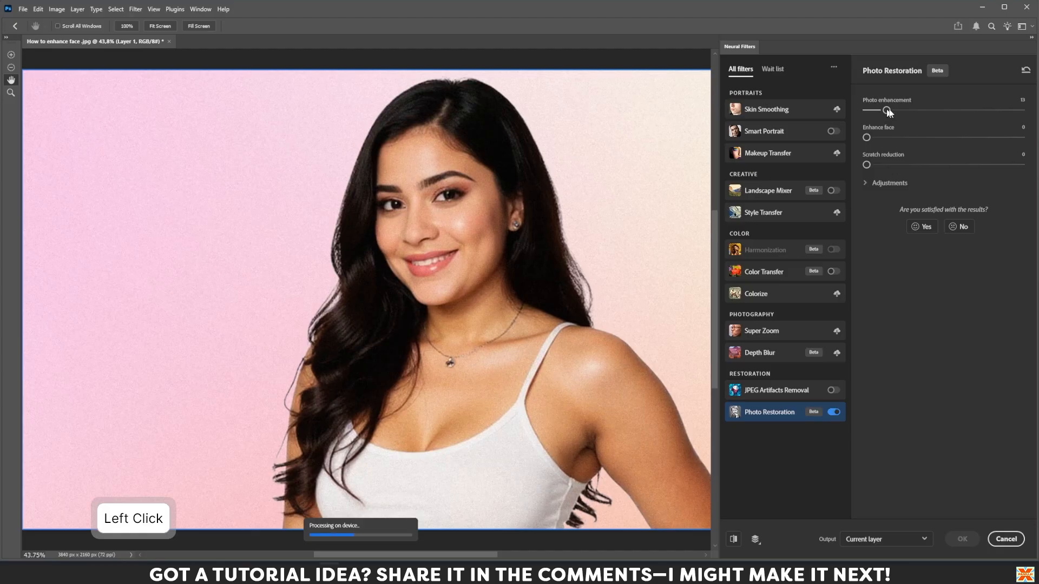
click(911, 110)
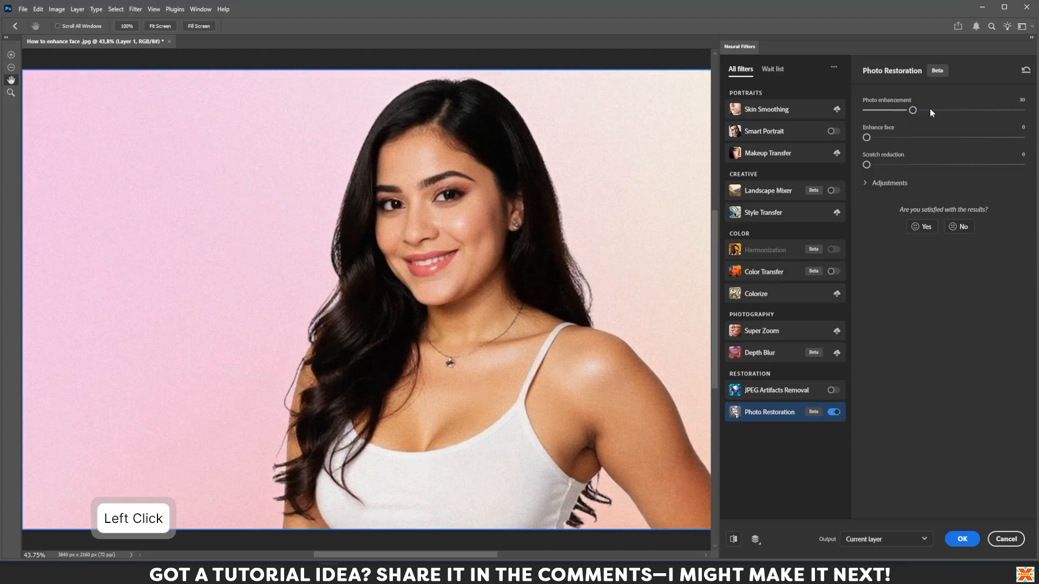
click(930, 110)
click(943, 109)
click(955, 109)
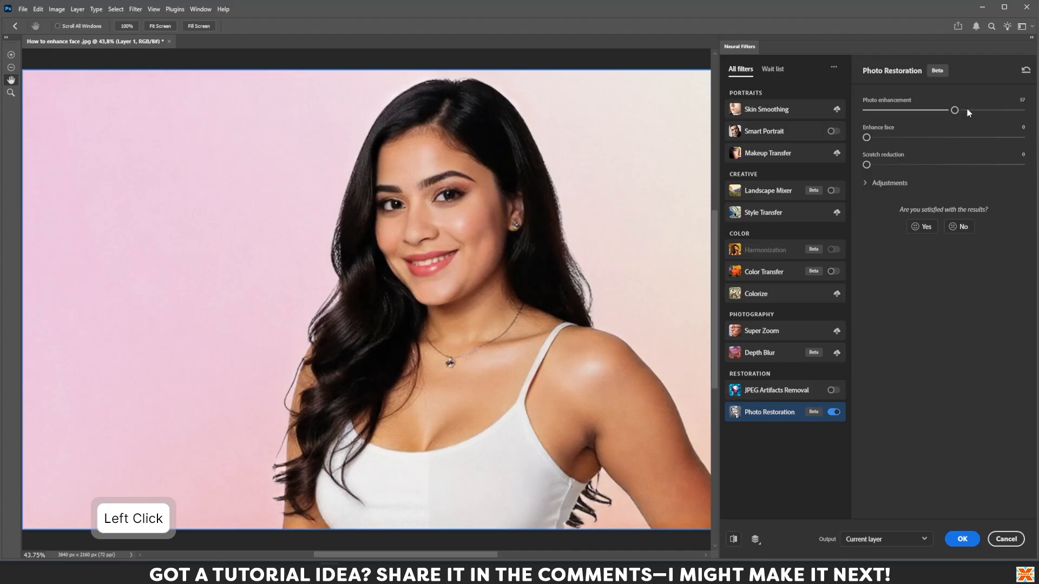
click(966, 110)
- Set Enhance face to 20 and raise Photo enhancement to 81
click(878, 137)
click(896, 137)
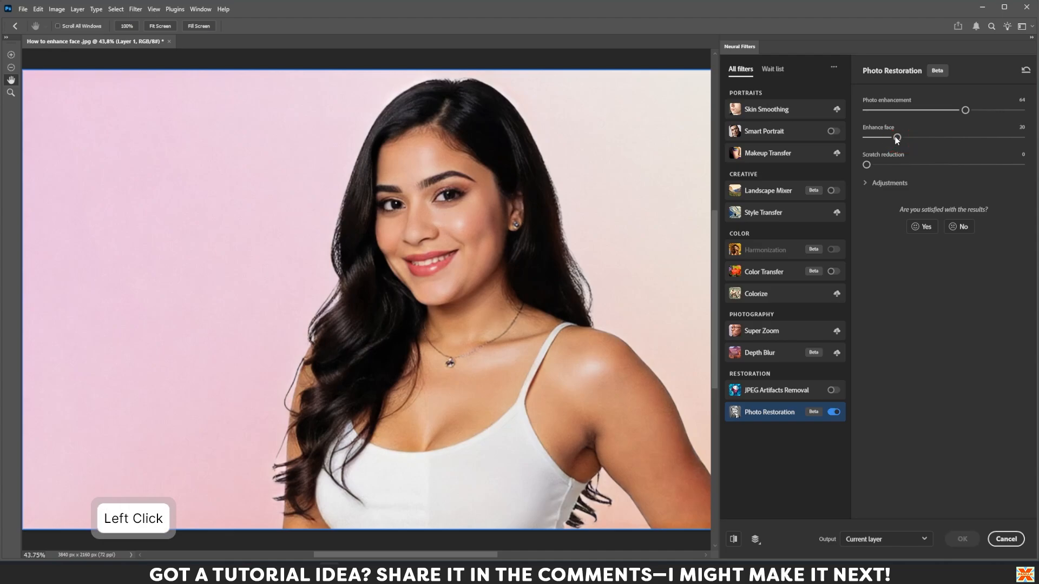
click(994, 111)
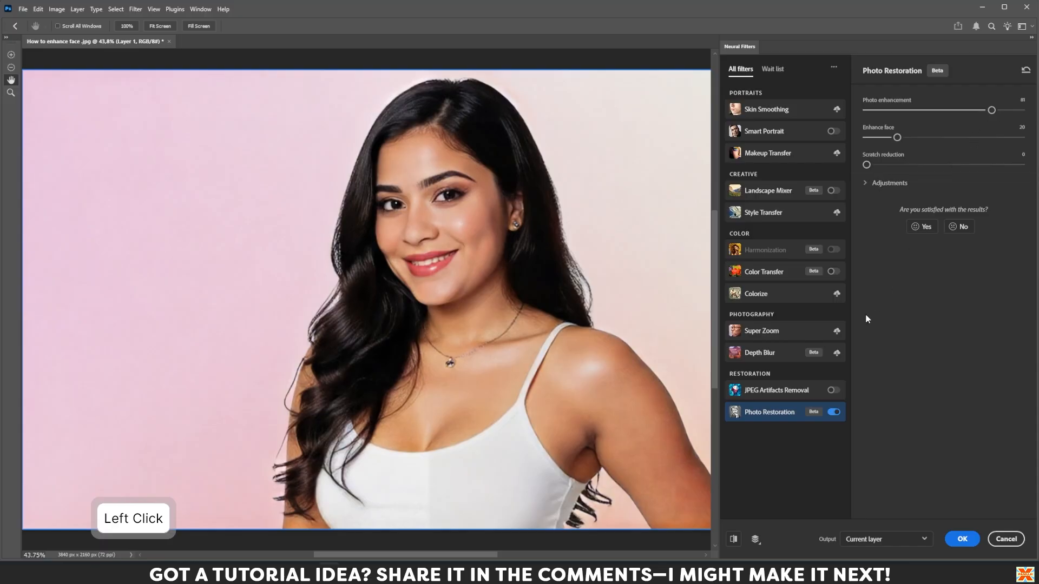
- Compare the restored portrait with the original by repeatedly switching the filter preview off and on
click(732, 542)
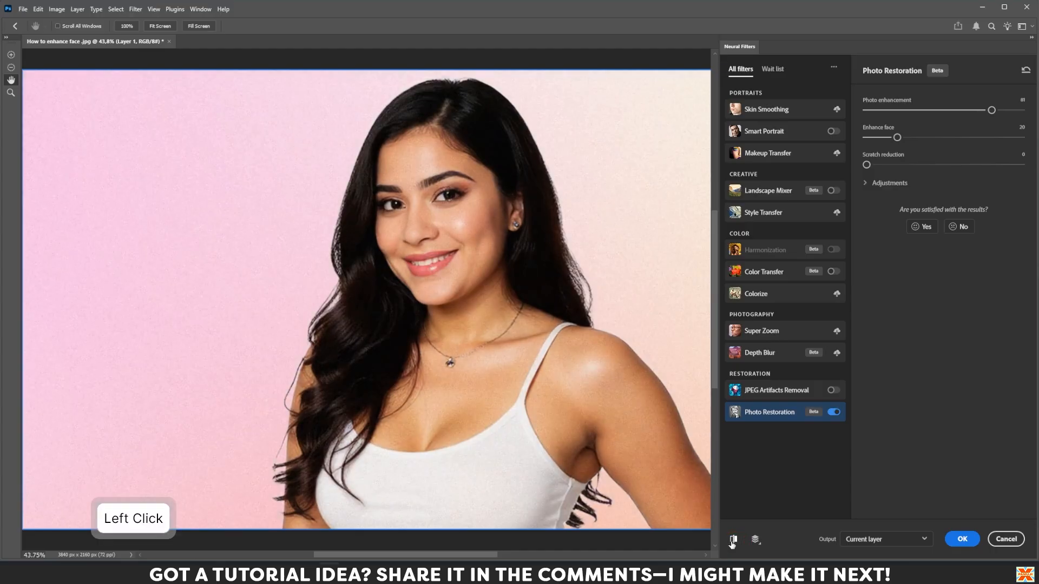
click(733, 542)
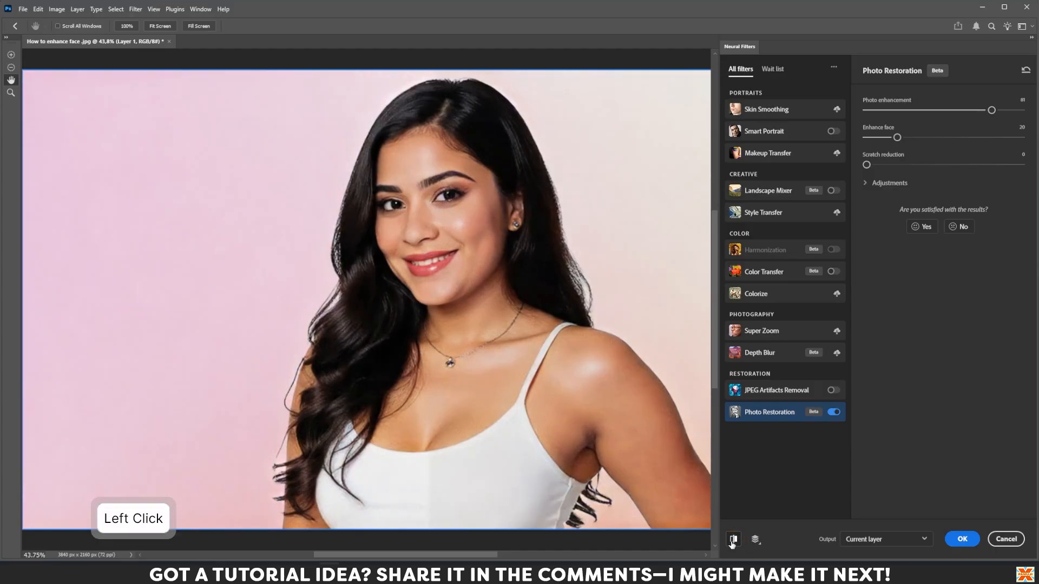
click(732, 542)
click(732, 543)
click(733, 542)
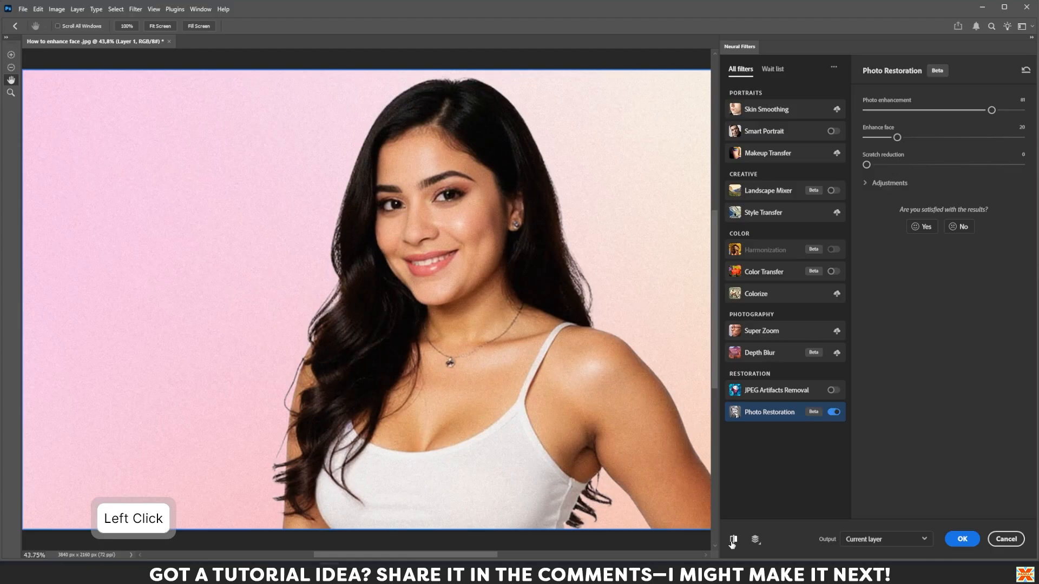
click(732, 542)
click(732, 543)
click(732, 542)
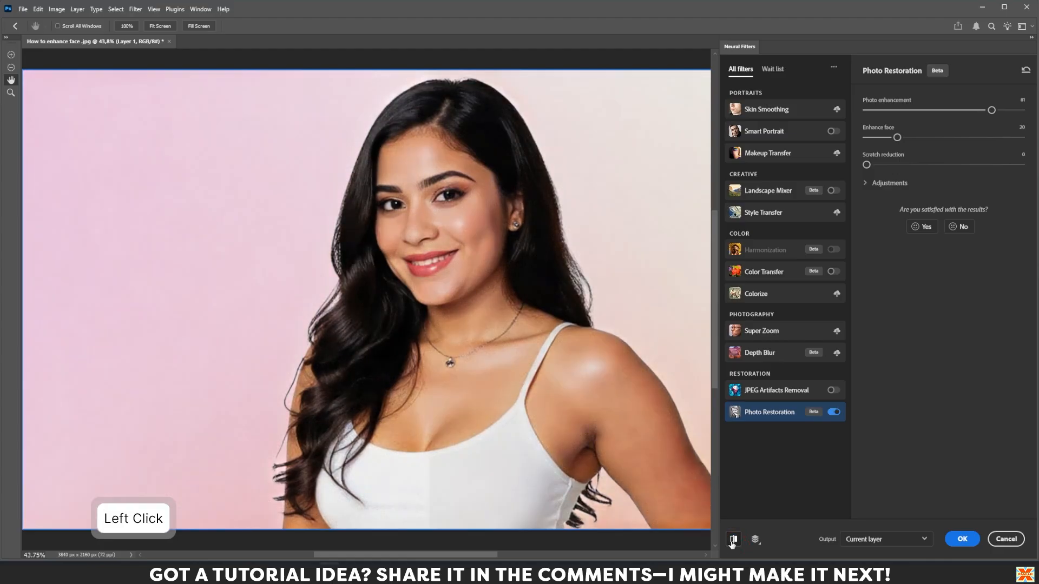
- Lower Enhance face to 8 and compare the portrait before and after the filter
click(877, 139)
click(733, 539)
click(733, 539)
click(733, 539)
click(733, 539)
click(733, 539)
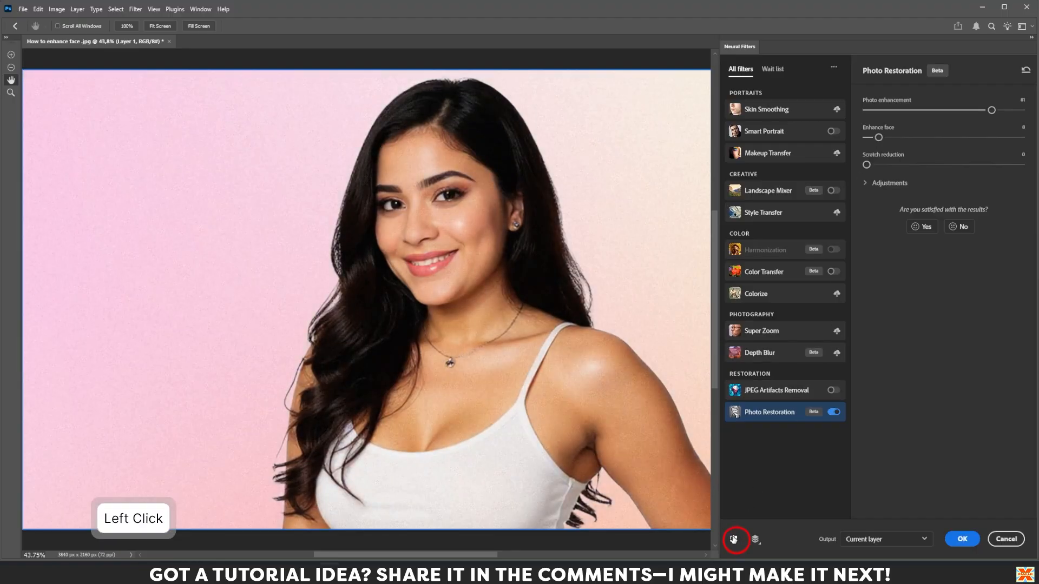
click(732, 539)
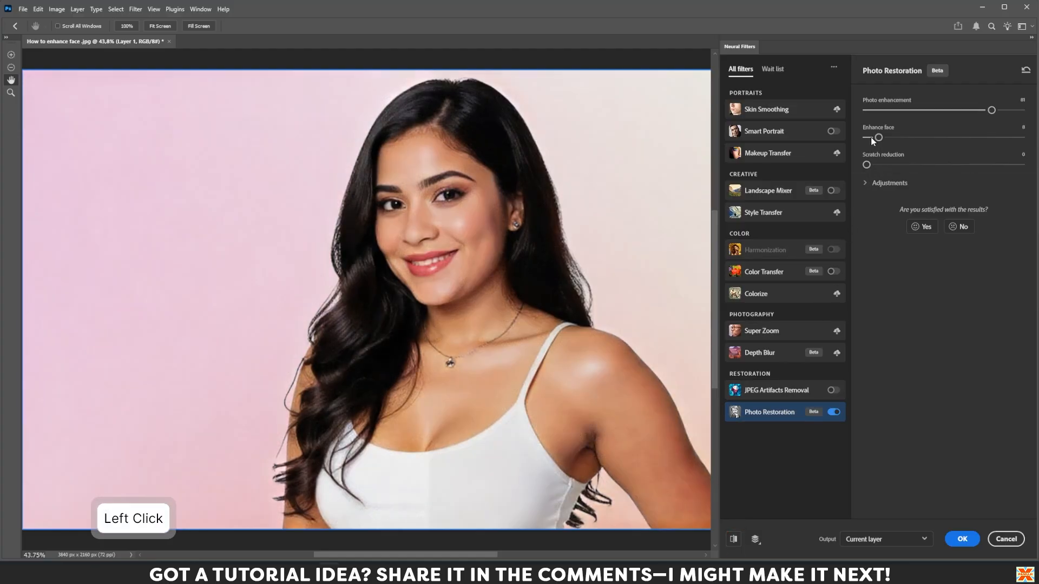
- Reduce Enhance face to 5 and check the portrait against the unfiltered original
drag(876, 138, 872, 138)
click(732, 540)
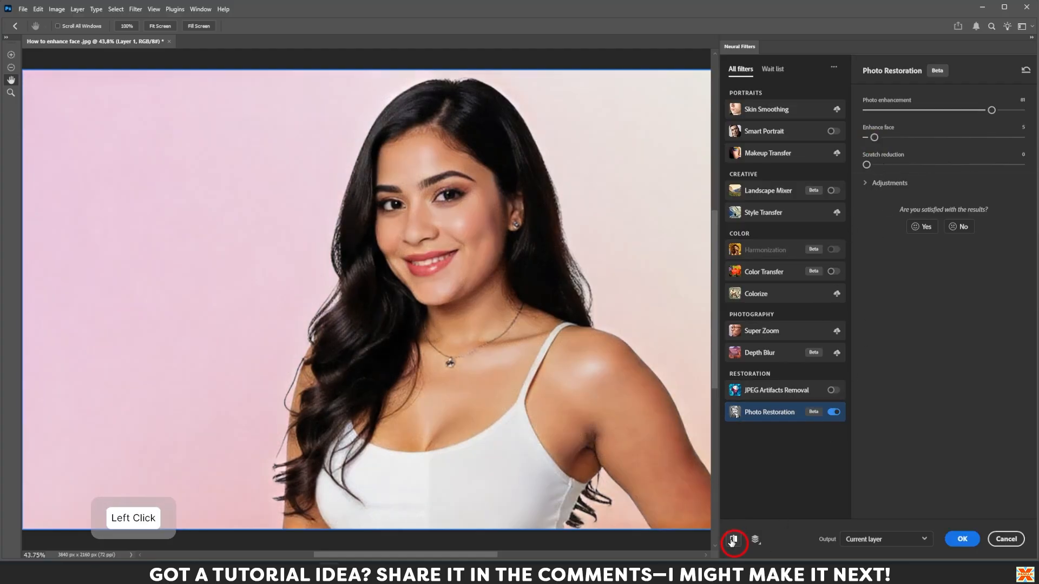
click(732, 539)
click(732, 540)
click(732, 539)
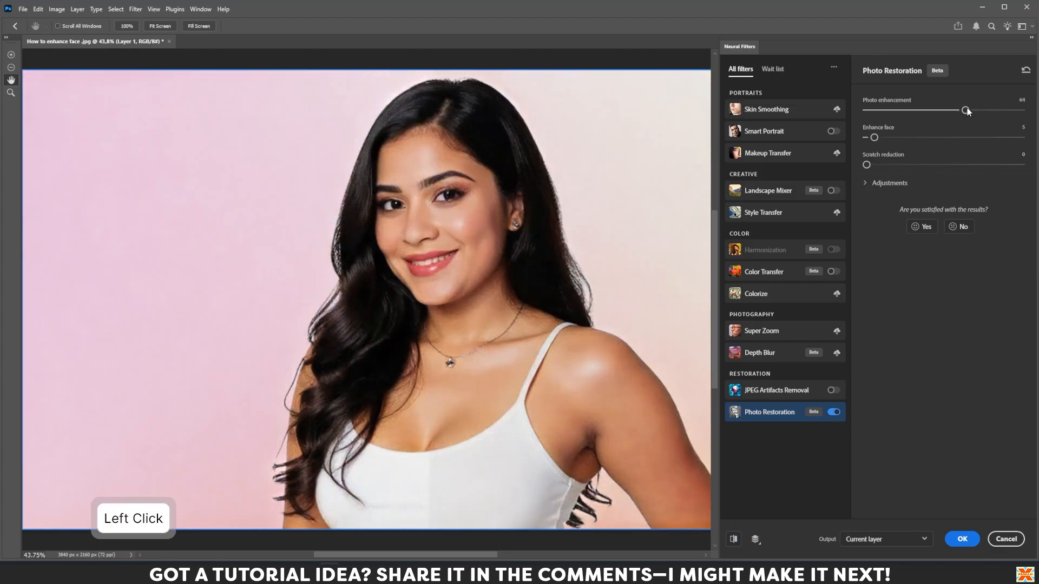
- Lower Photo enhancement to 57 and compare the result with the original photo
drag(966, 110, 956, 112)
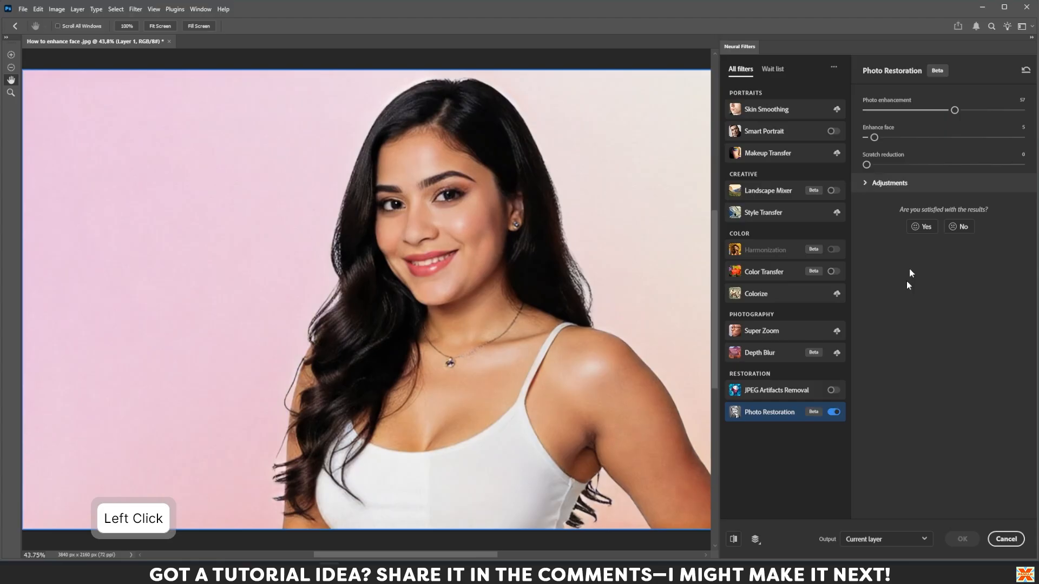
click(732, 540)
click(733, 540)
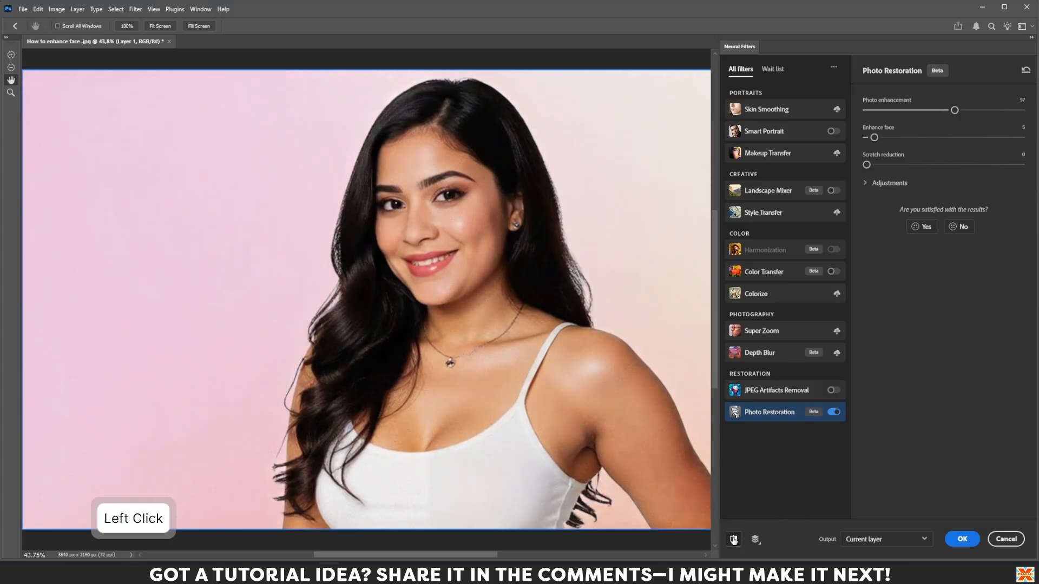
click(733, 540)
click(733, 540)
click(733, 540)
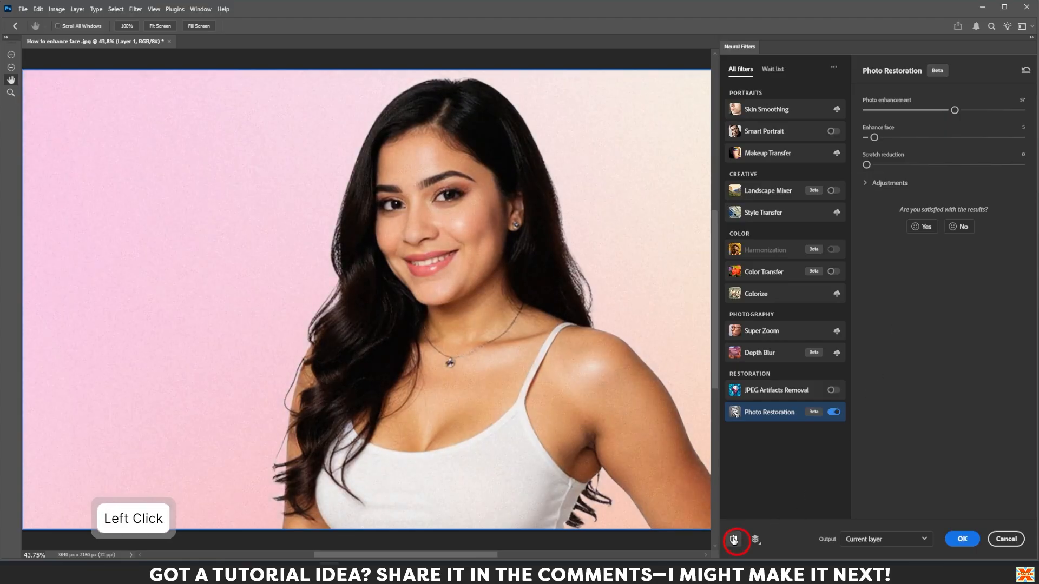
click(733, 540)
click(734, 540)
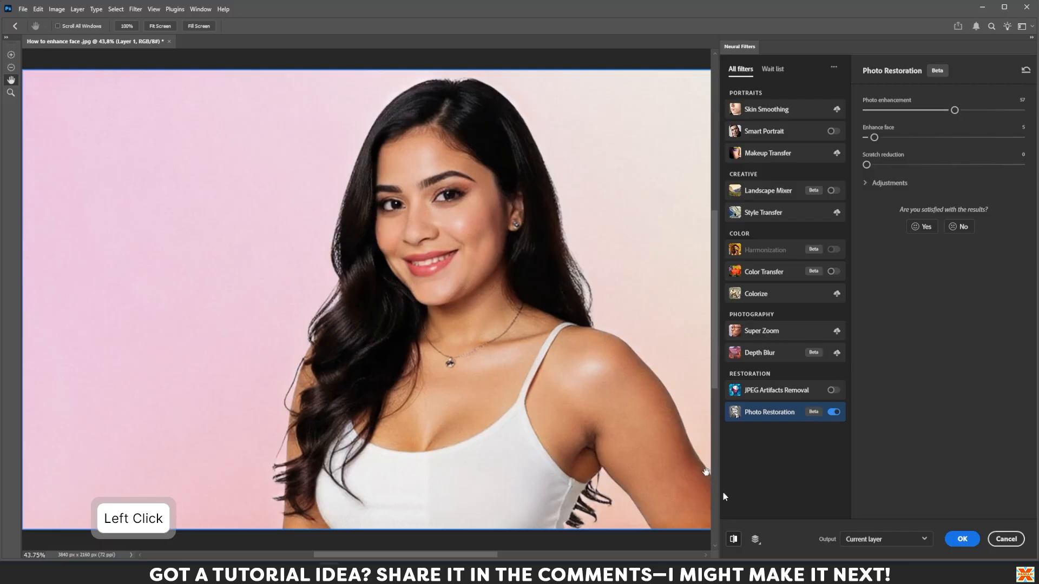
- Apply the Photo Restoration filter to the current layer and clear the selection around the canvas
click(965, 541)
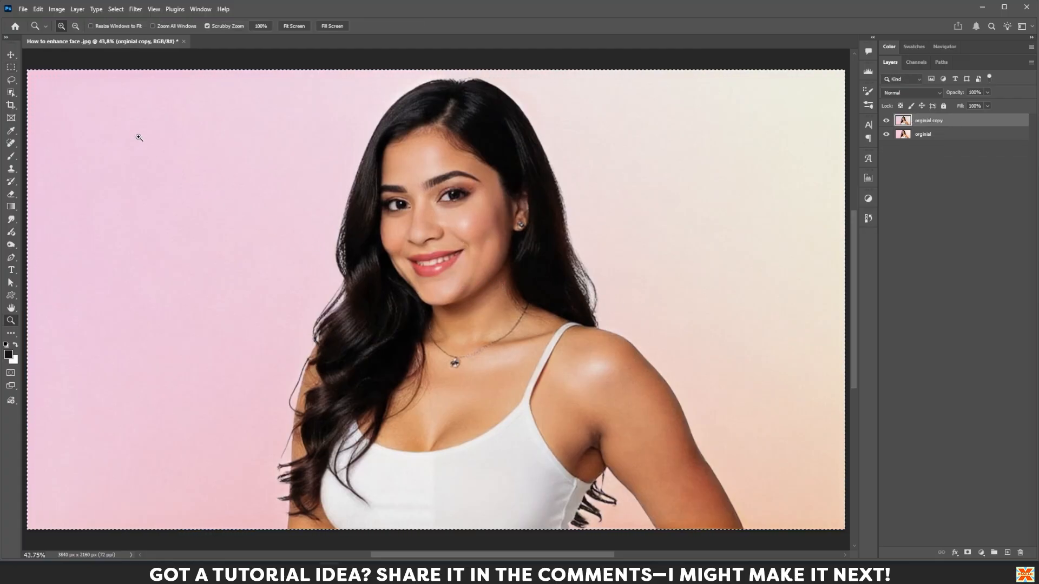
key(ctrl)
key(ctrl+d)
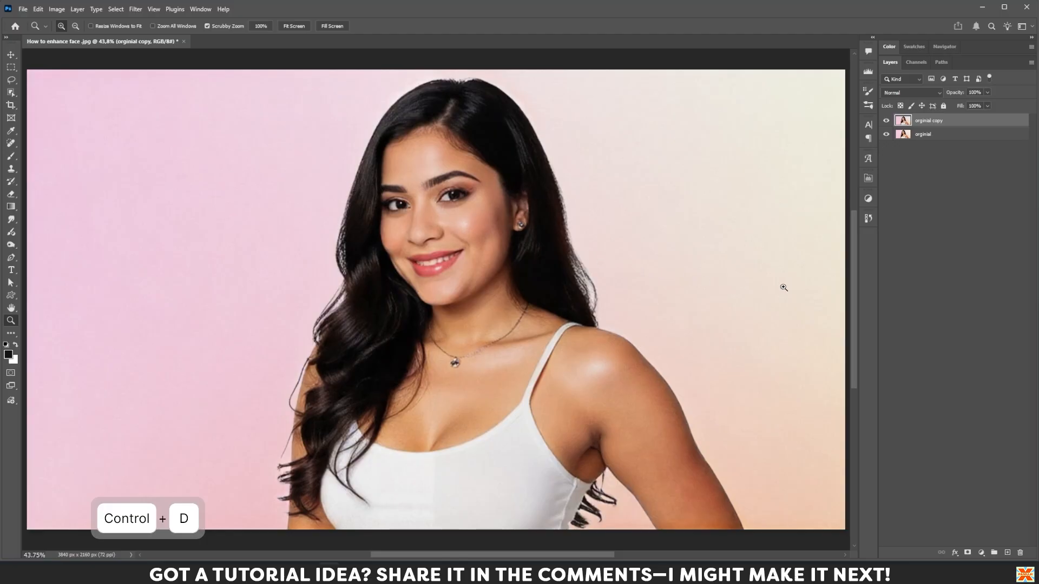
- Rename the duplicated portrait layer to "neural filter"
double_click(926, 121)
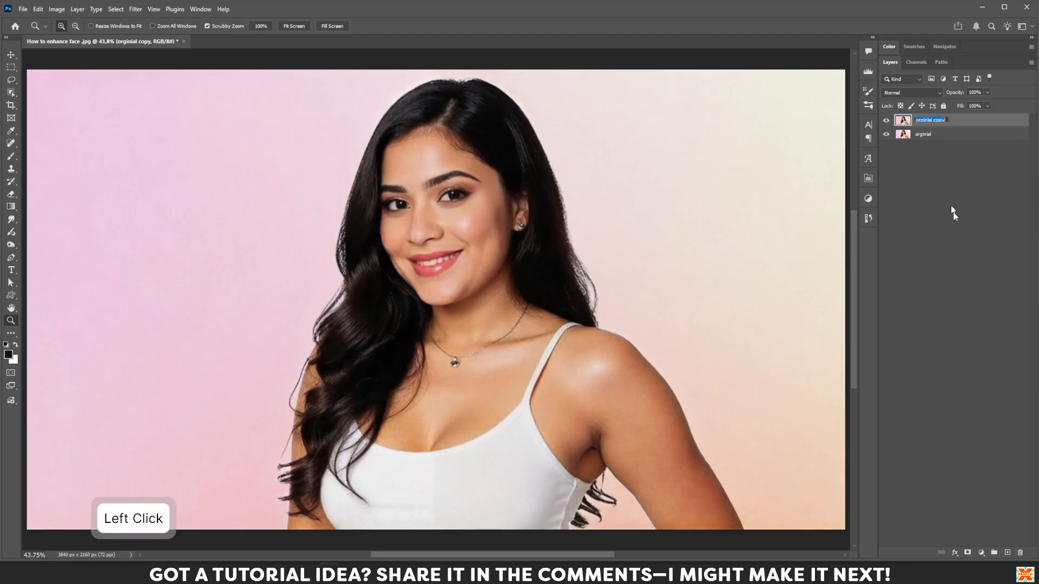
text(n)
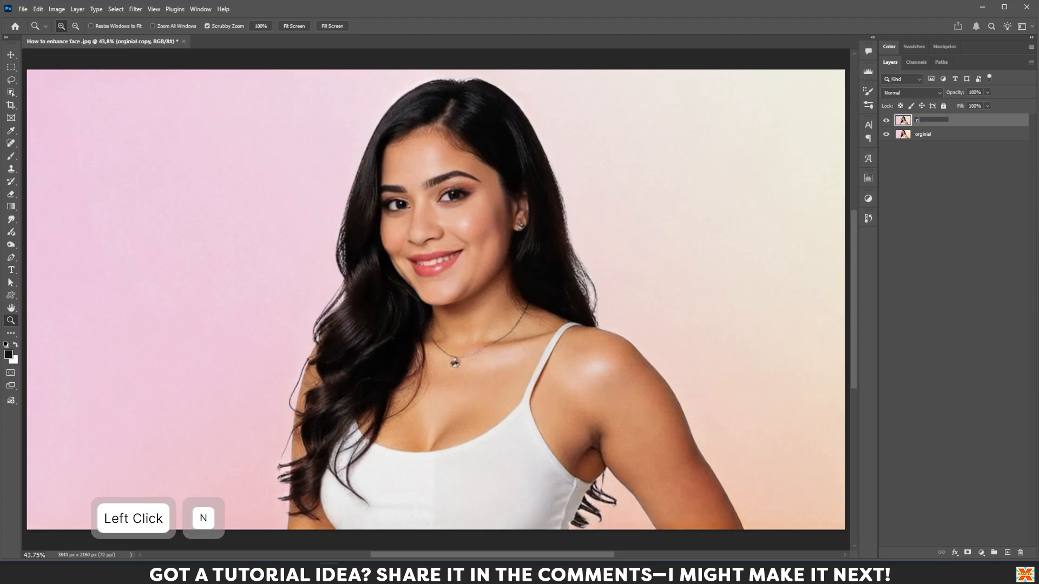
text(e)
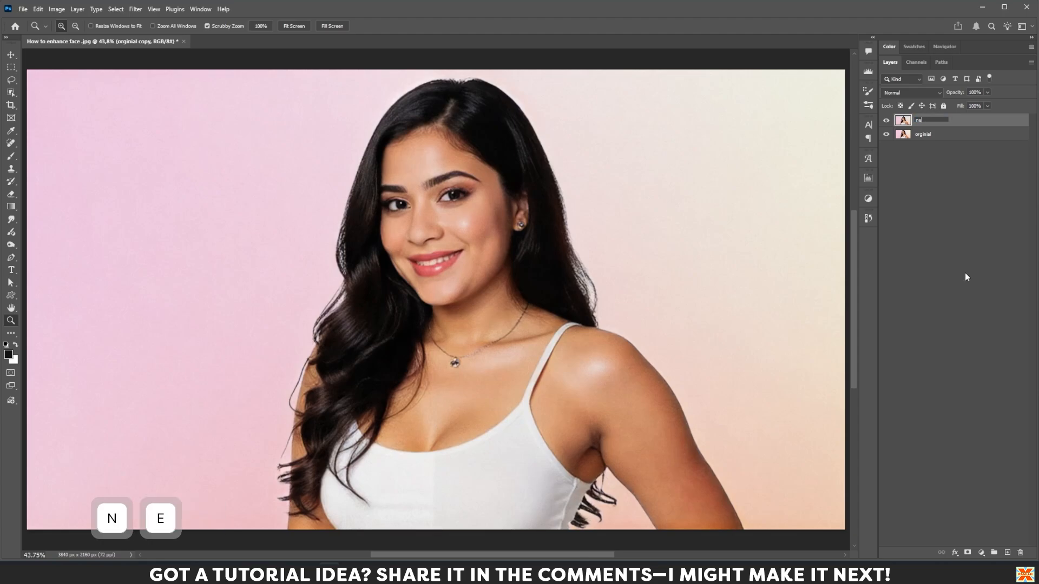
text(ur)
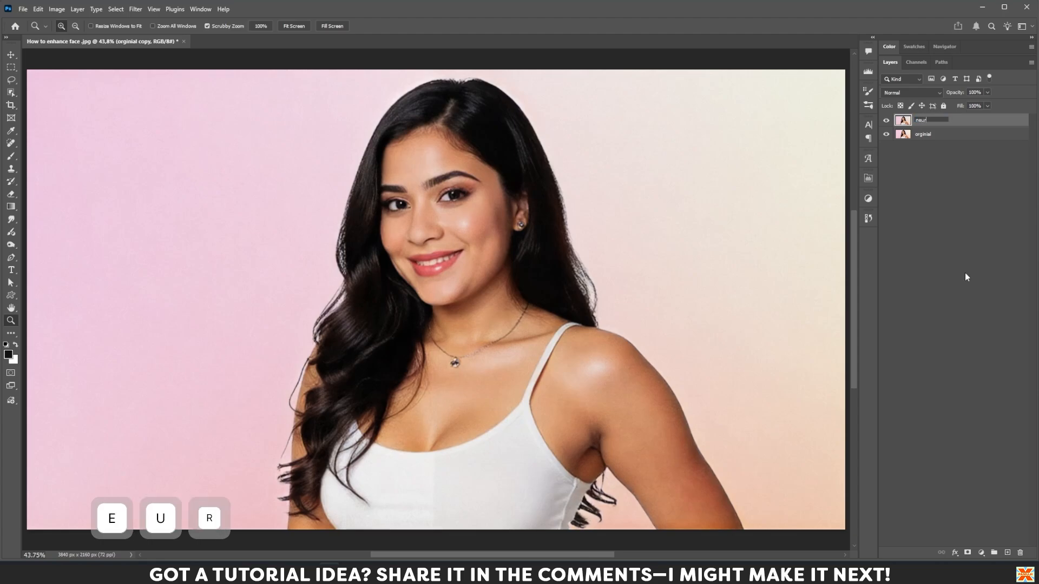
text(al f)
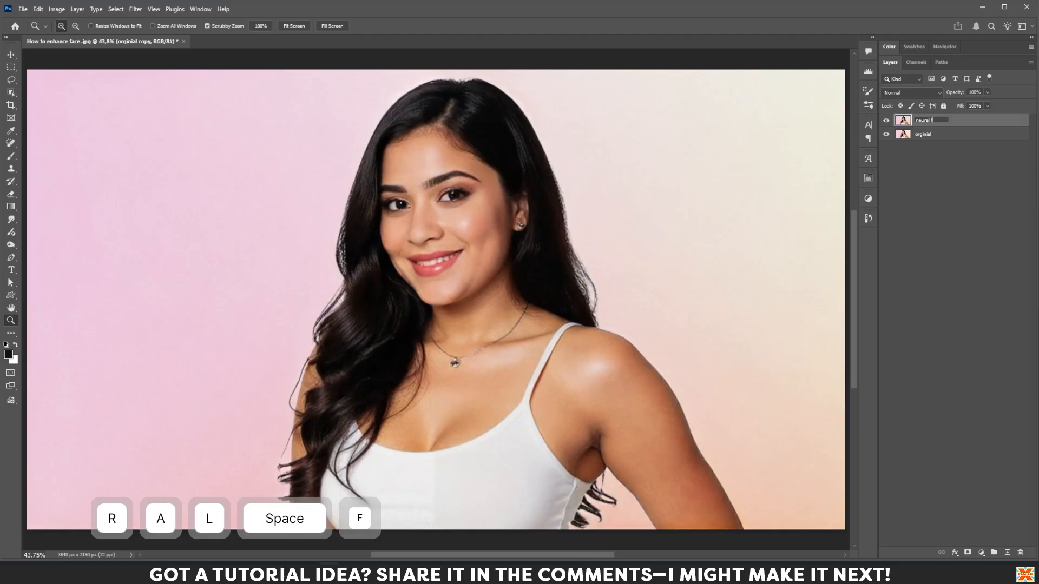
text(ilter)
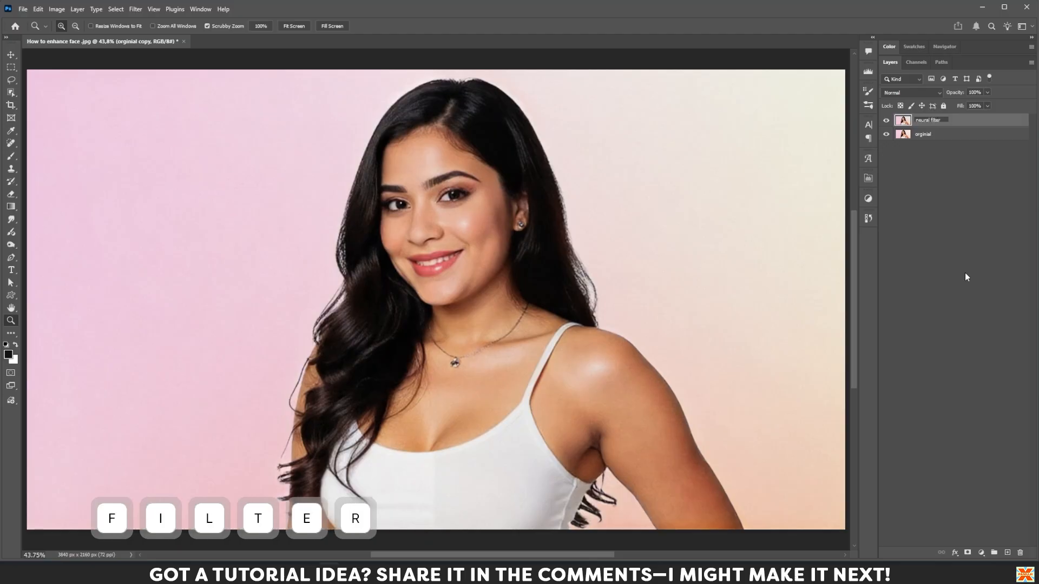
key(Return)
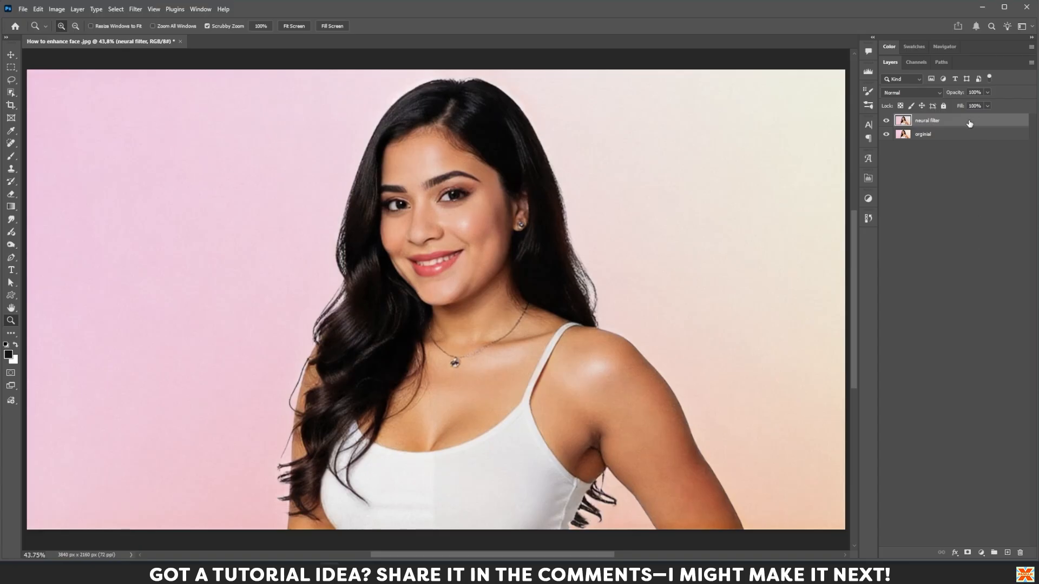
- Duplicate the neural filter layer and run AI Denoise with Topaz Denoise on the copy
key(ctrl+j)
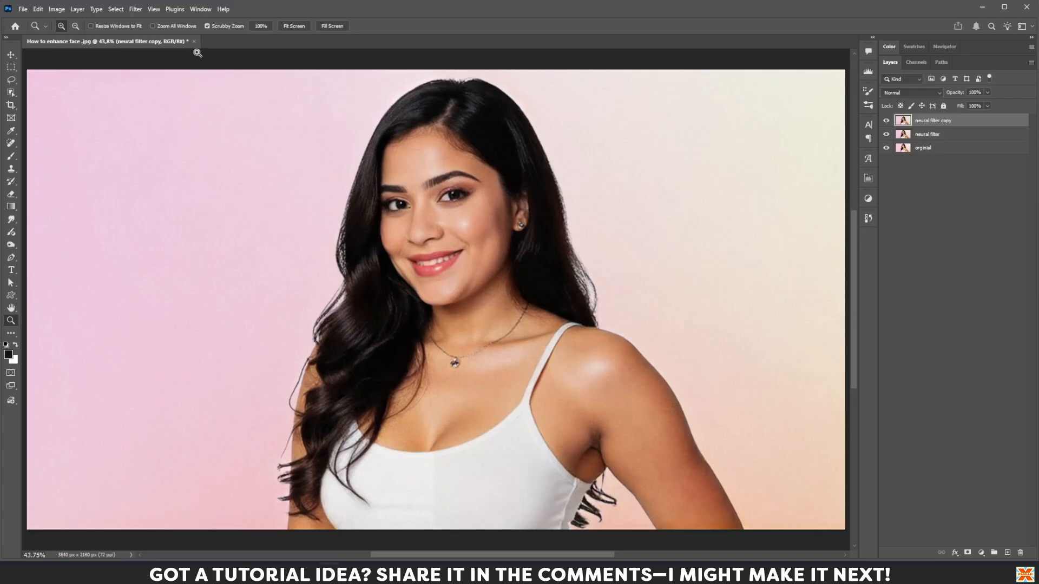
click(138, 12)
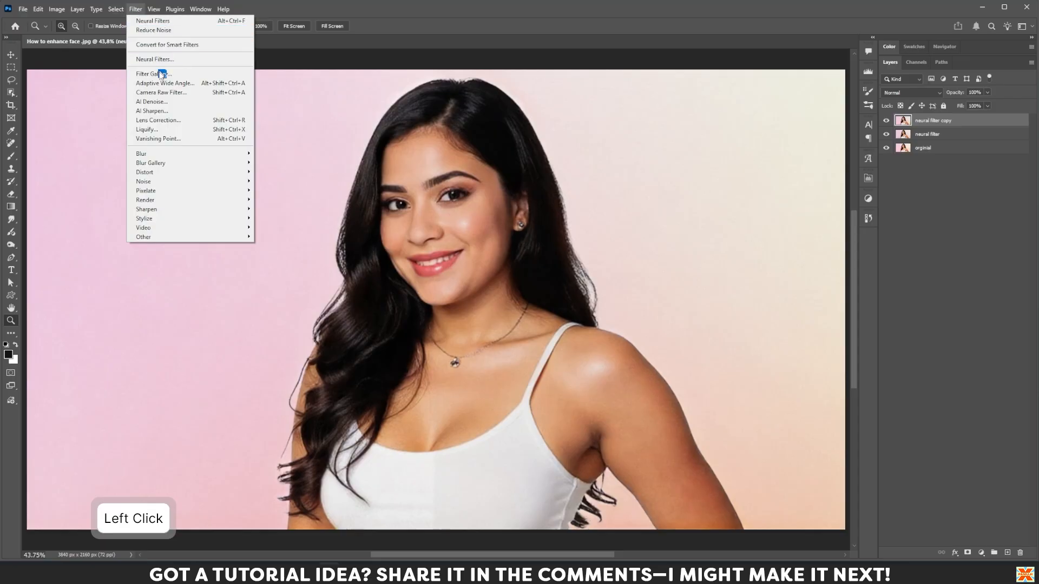
click(164, 105)
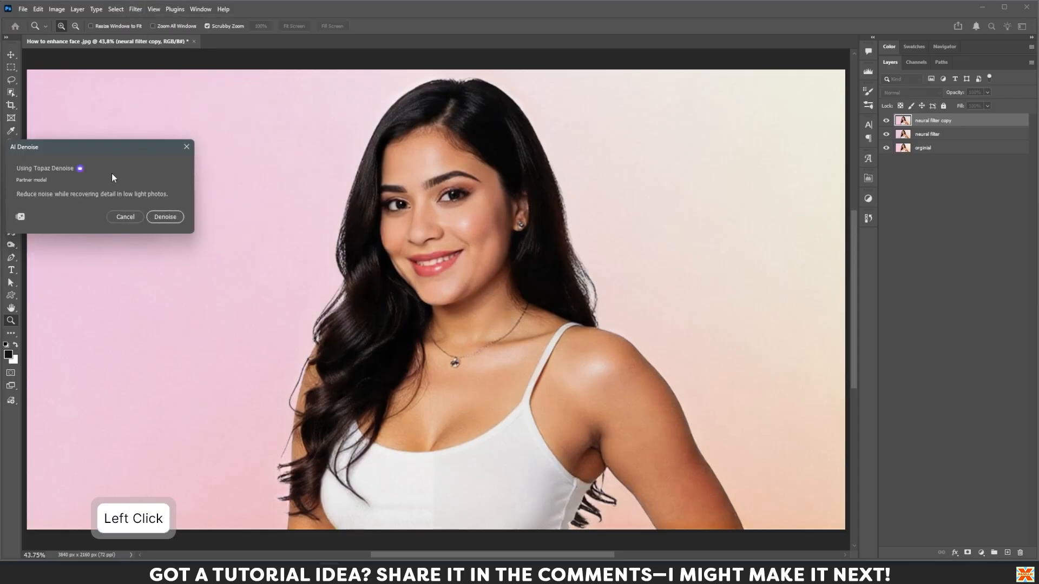
drag(103, 146, 272, 109)
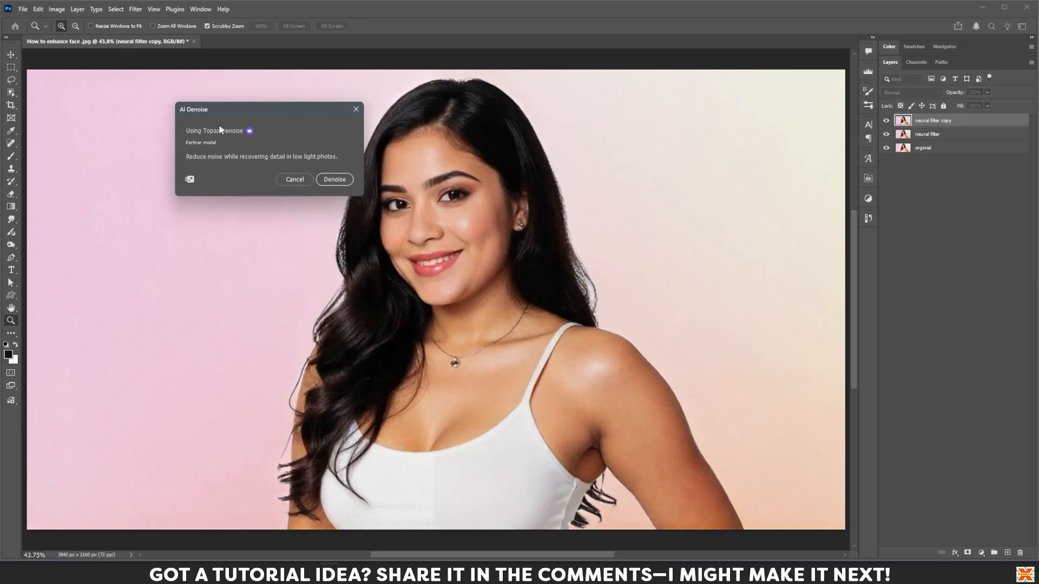
click(334, 179)
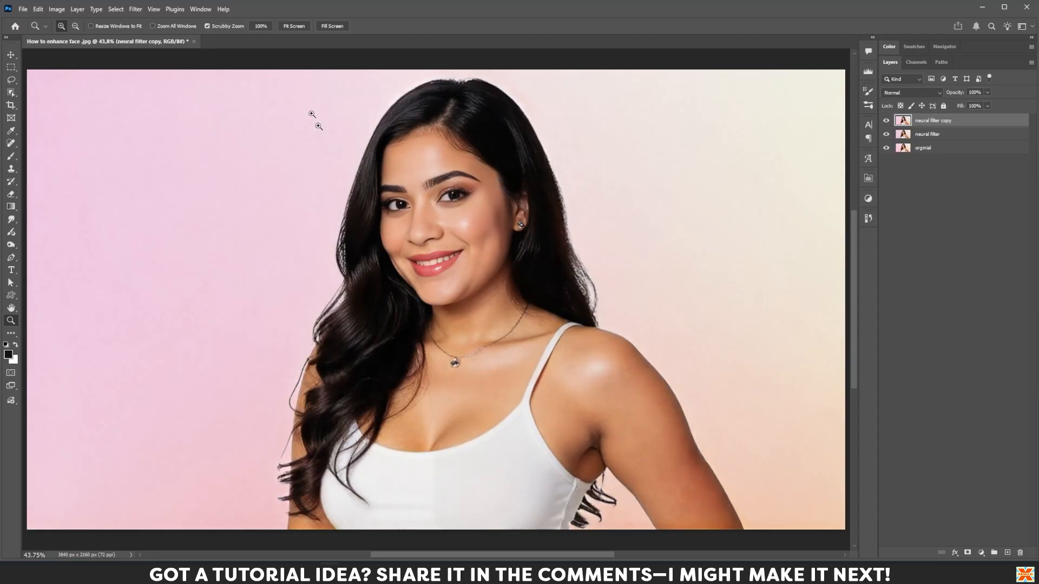
- Compare the face at 100% zoom with and without the denoised neural filter copy layer
click(261, 26)
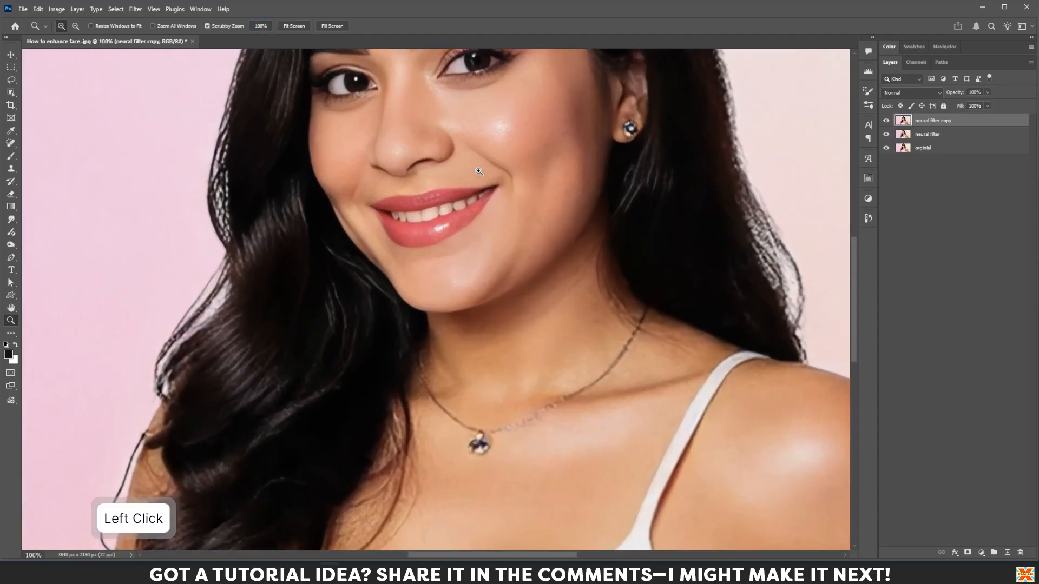
key(space)
drag(479, 172, 407, 331)
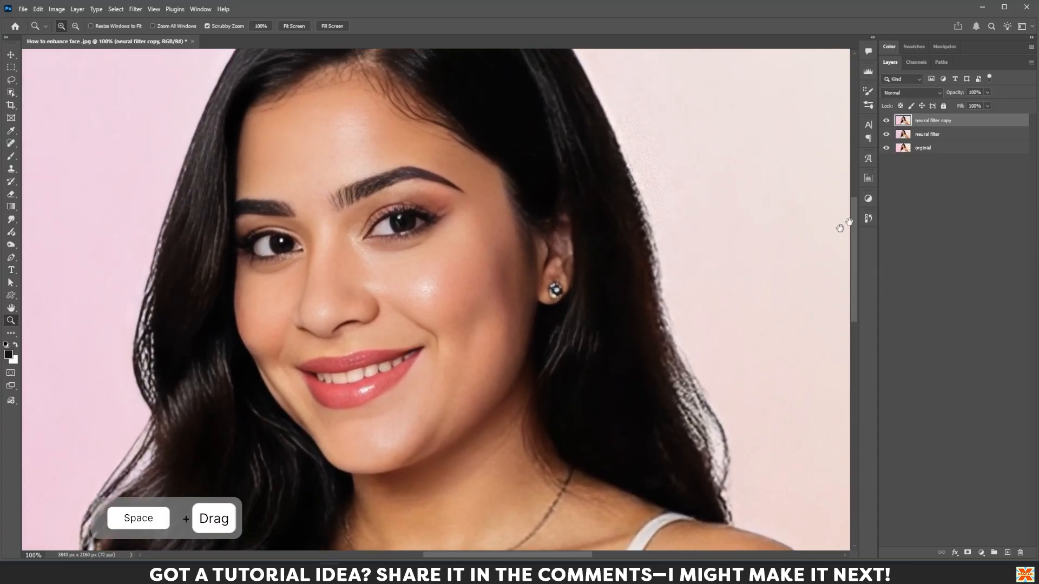
click(886, 121)
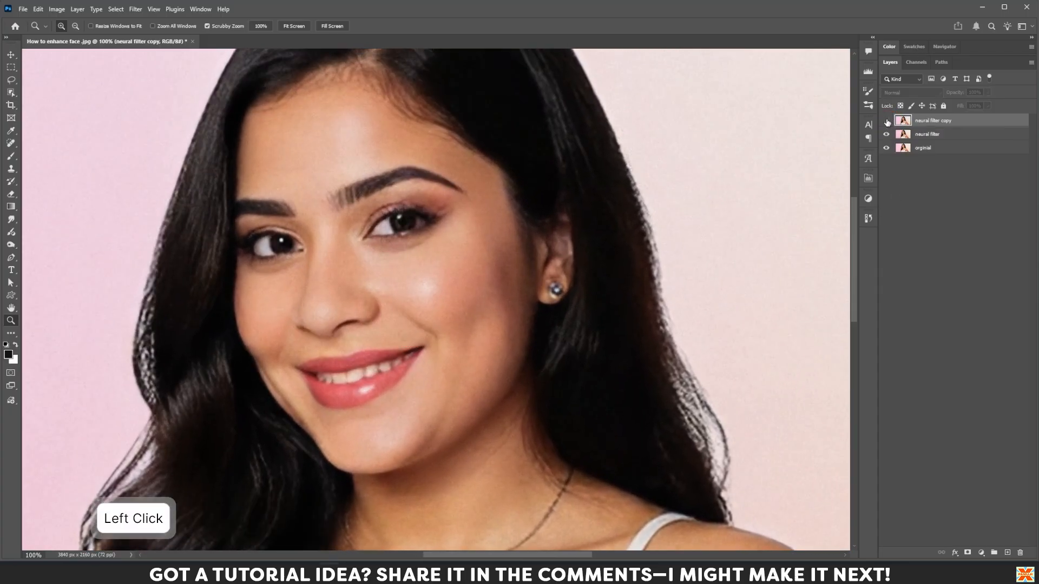
click(886, 121)
click(886, 121)
click(886, 122)
click(886, 122)
click(887, 122)
click(886, 122)
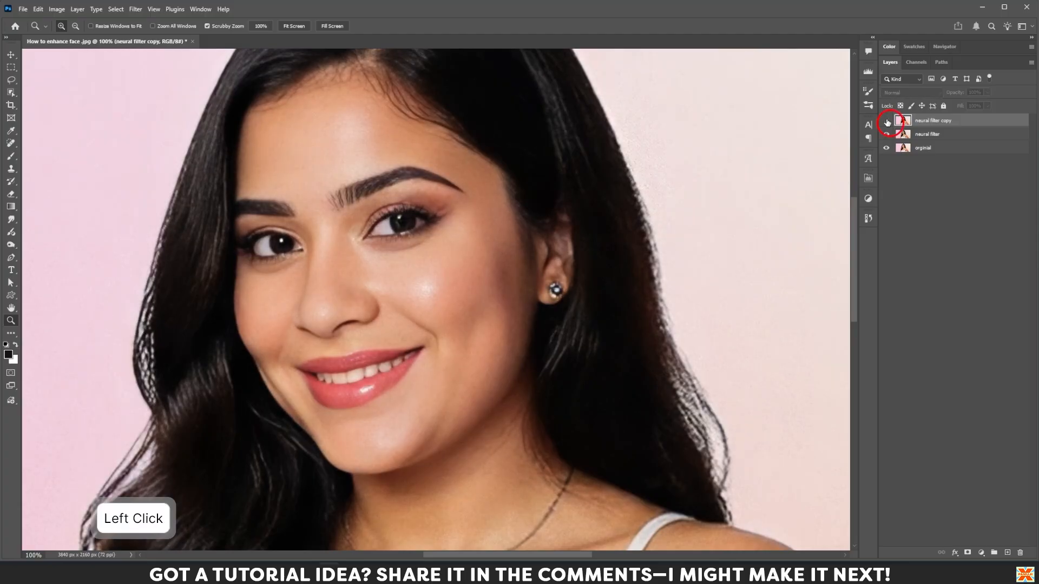
click(886, 122)
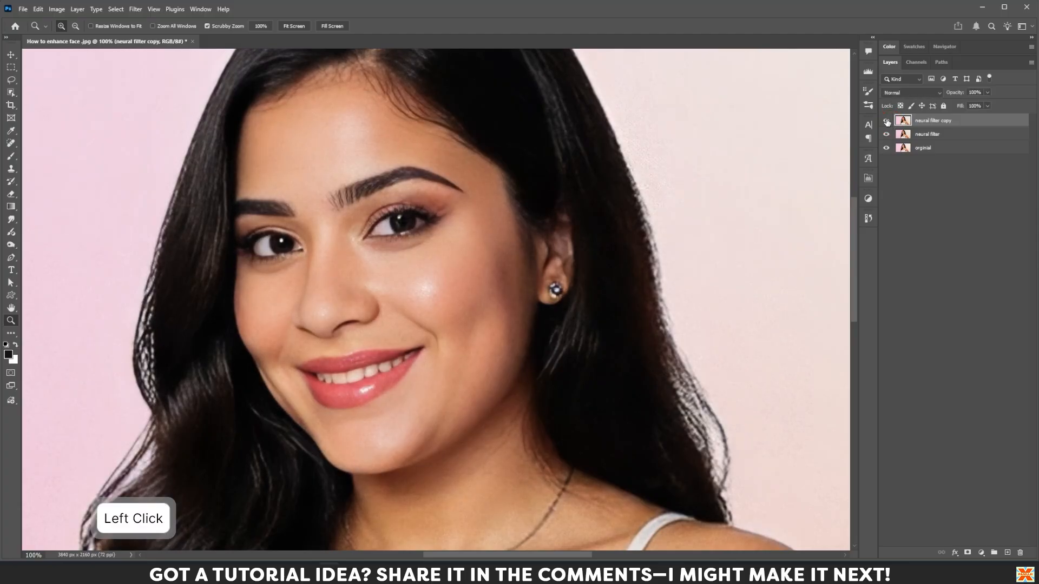
- Rename the denoised layer to "ai denoise"
double_click(931, 121)
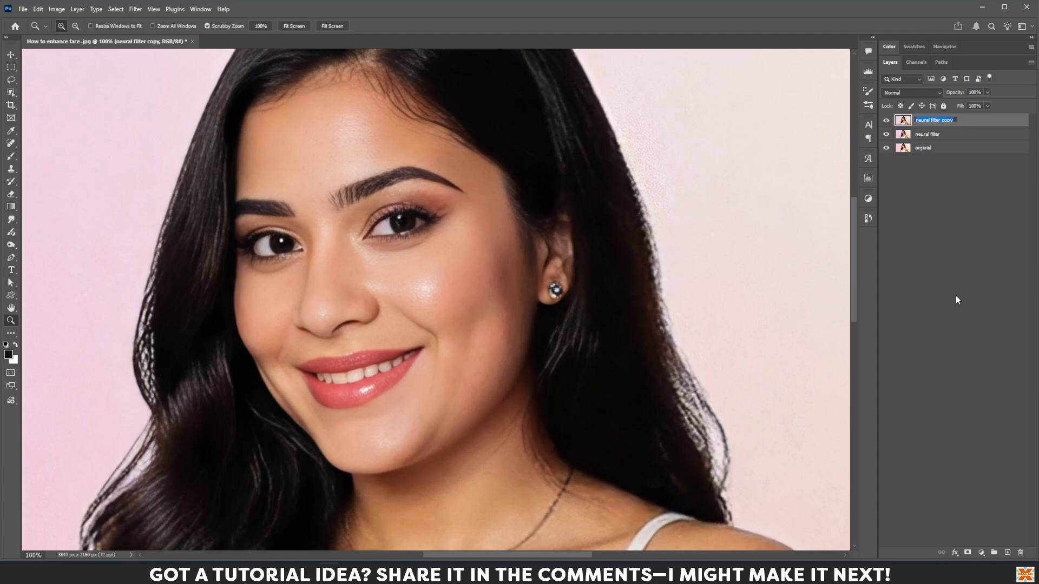
text(ai)
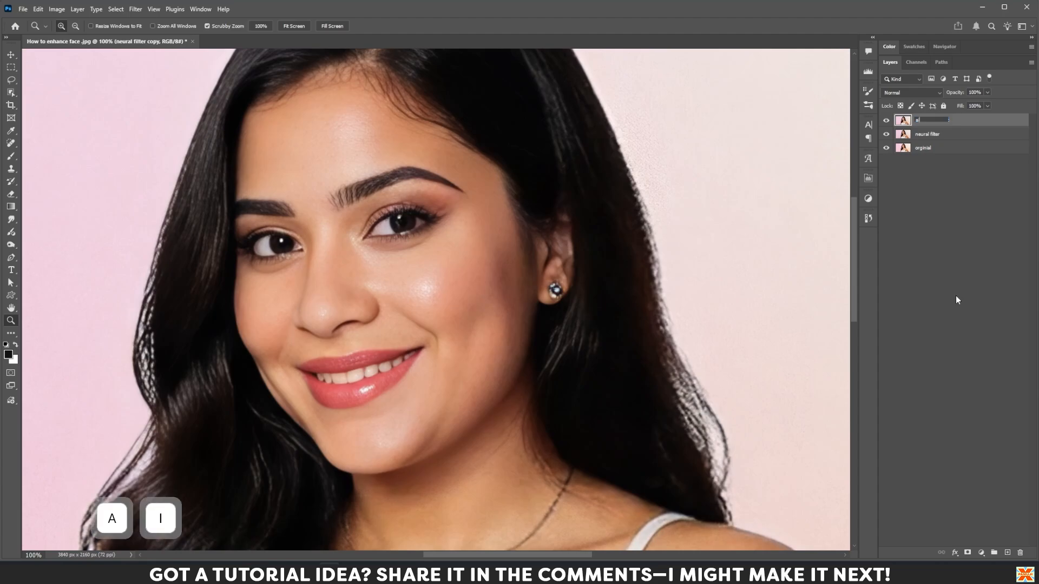
text( deno)
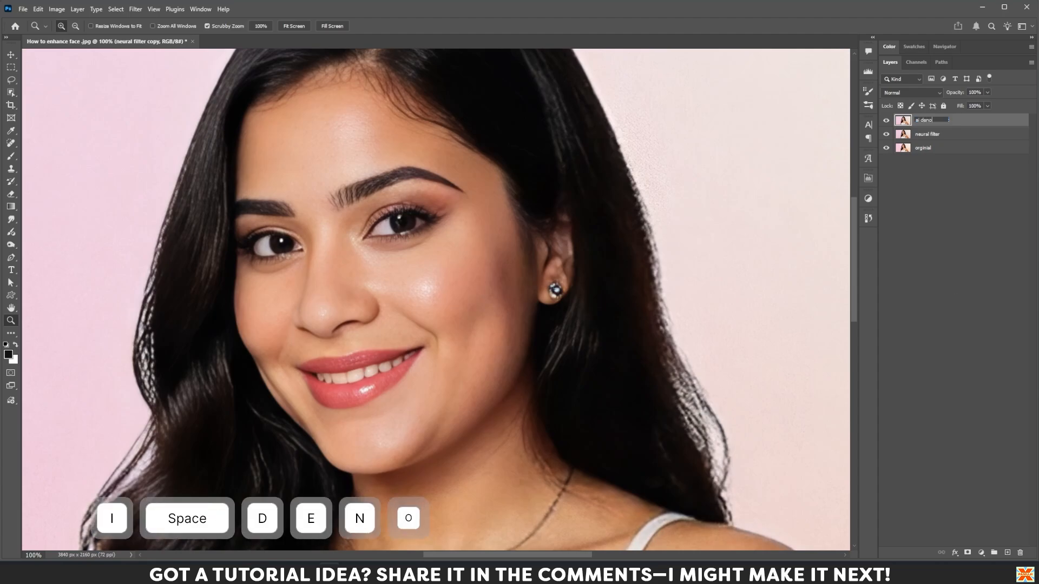
text(ise)
key(Return)
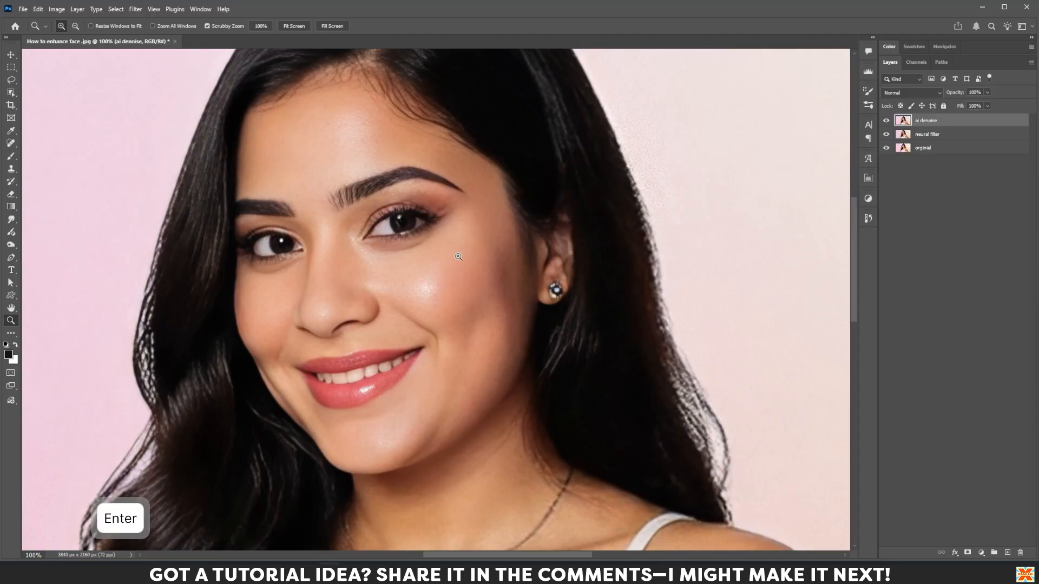
- Duplicate the ai denoise layer and apply Auto Color to the copy
drag(458, 257, 482, 257)
key(space)
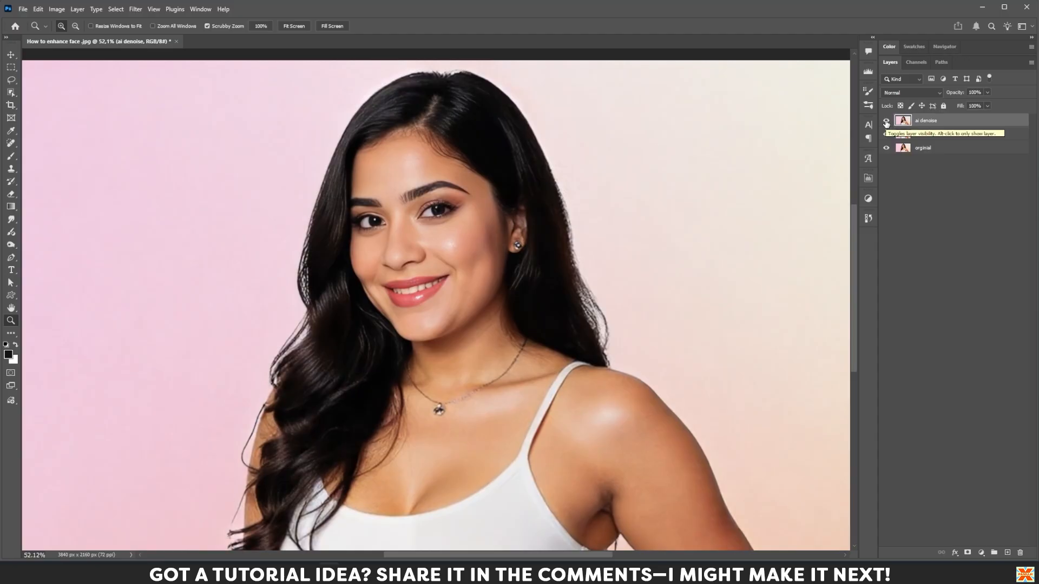
drag(540, 331, 540, 275)
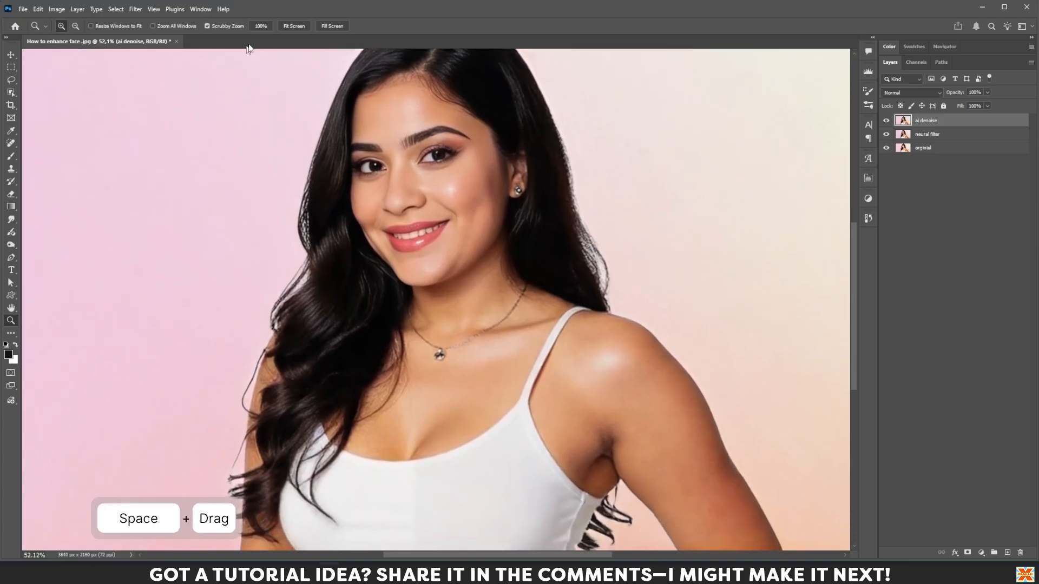
click(261, 26)
drag(505, 168, 499, 369)
drag(515, 222, 497, 260)
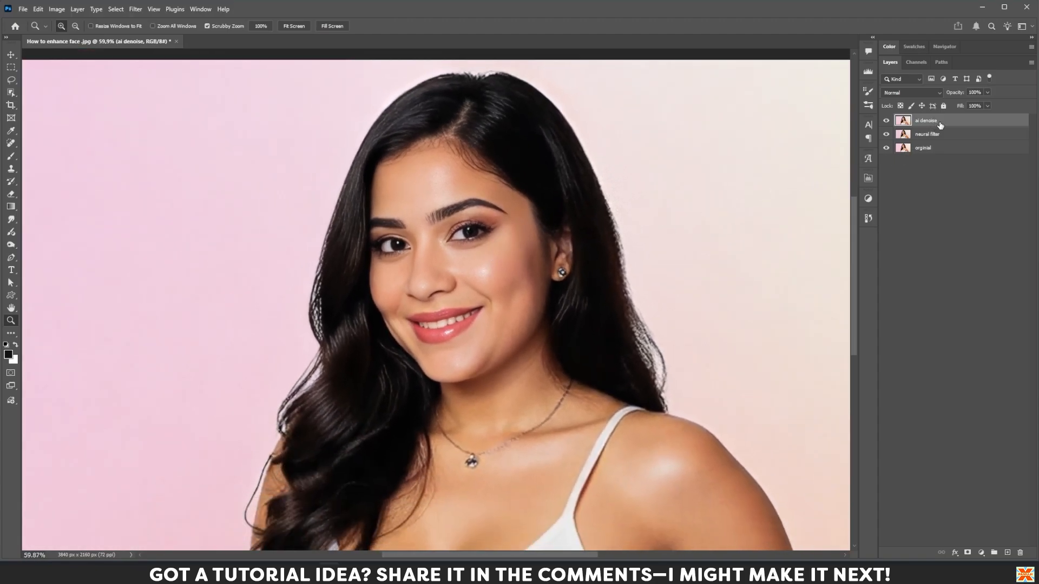
key(ctrl)
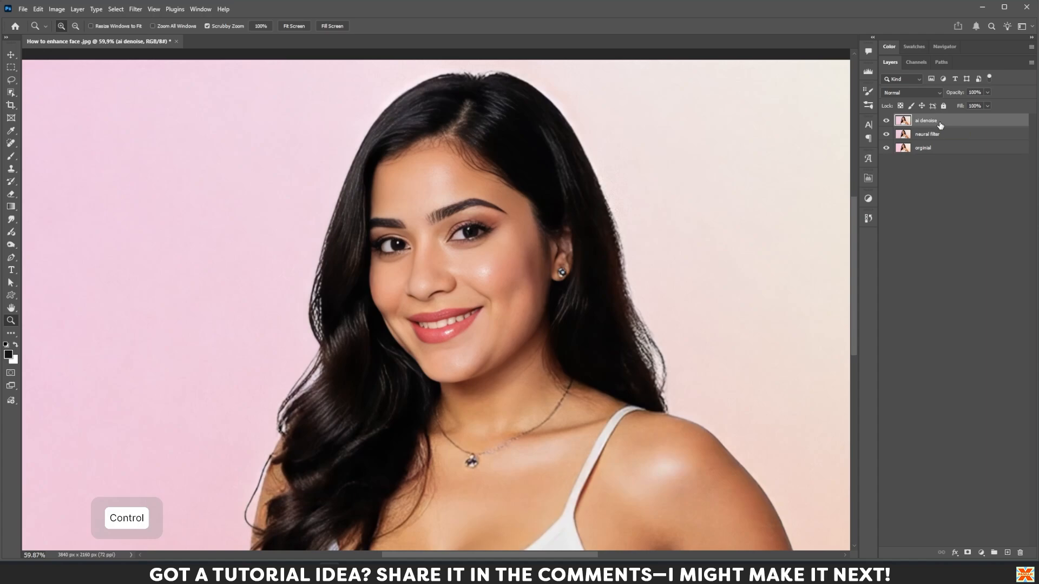
key(ctrl+j)
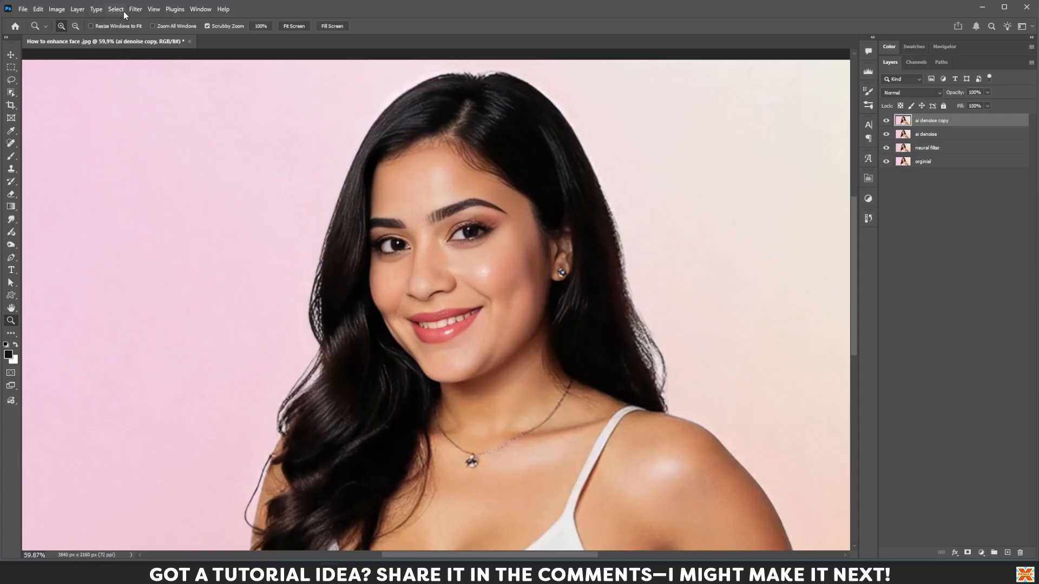
click(57, 9)
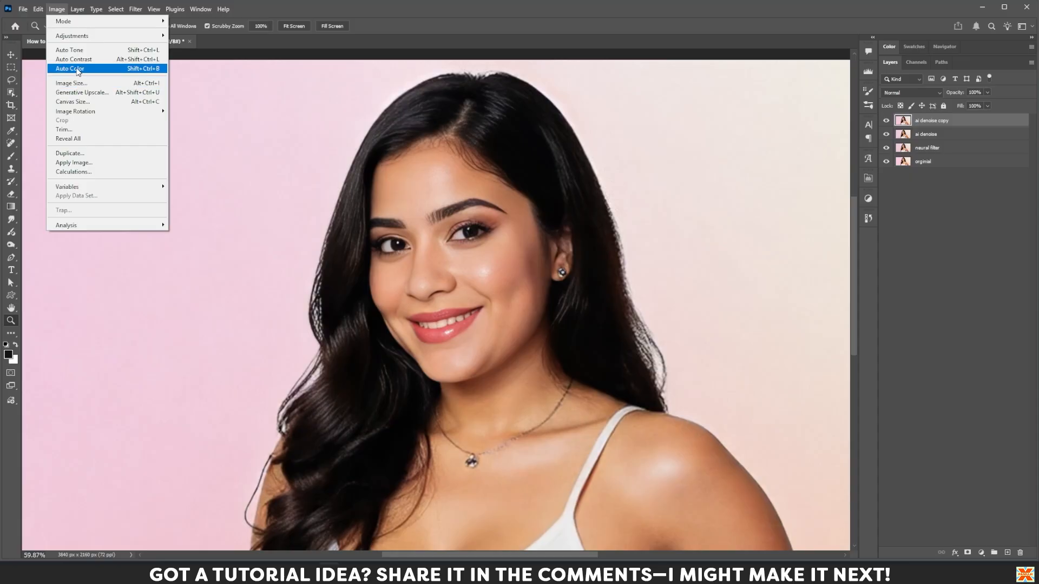
click(78, 69)
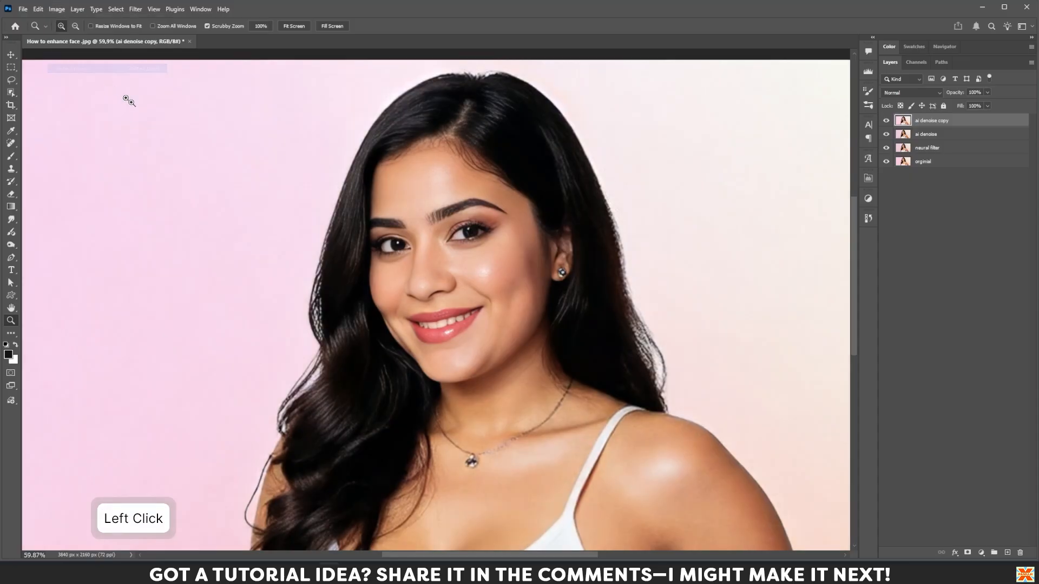
- Compare the portrait before and after Auto Color by switching the copied layer's visibility, and fit the whole image in view
click(886, 120)
click(886, 120)
click(886, 120)
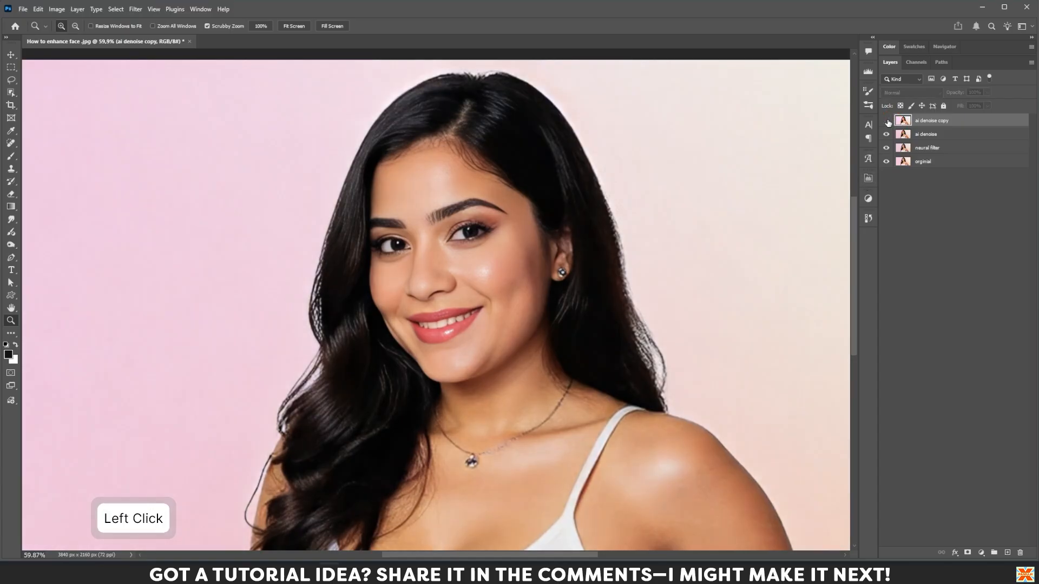
click(886, 120)
click(886, 120)
click(886, 121)
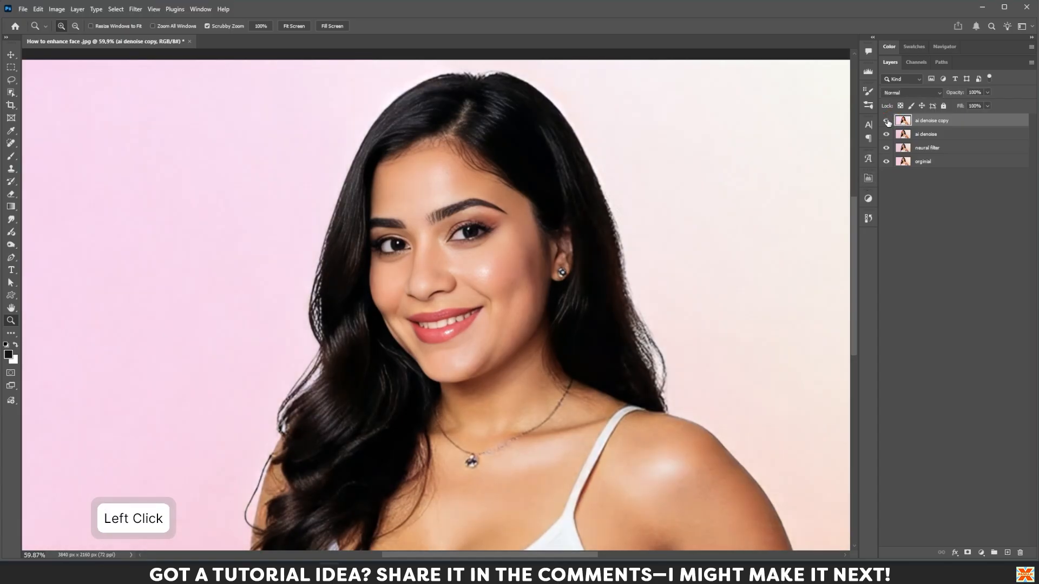
click(886, 120)
click(886, 120)
key(ctrl+0)
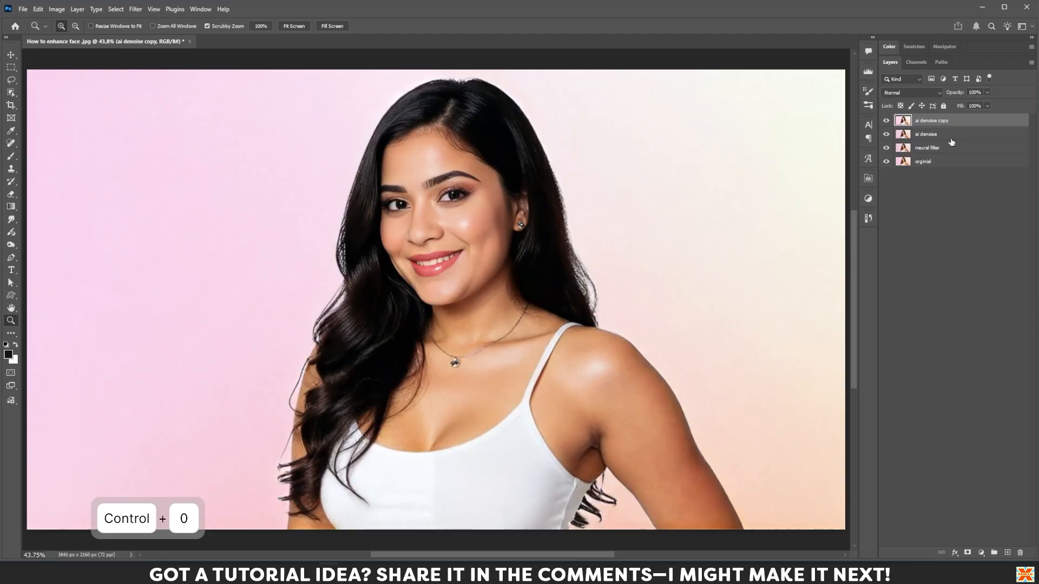
- Create a new layer group at the head of the layer stack and rename the ai denoise copy layer to "auto clor"
click(994, 553)
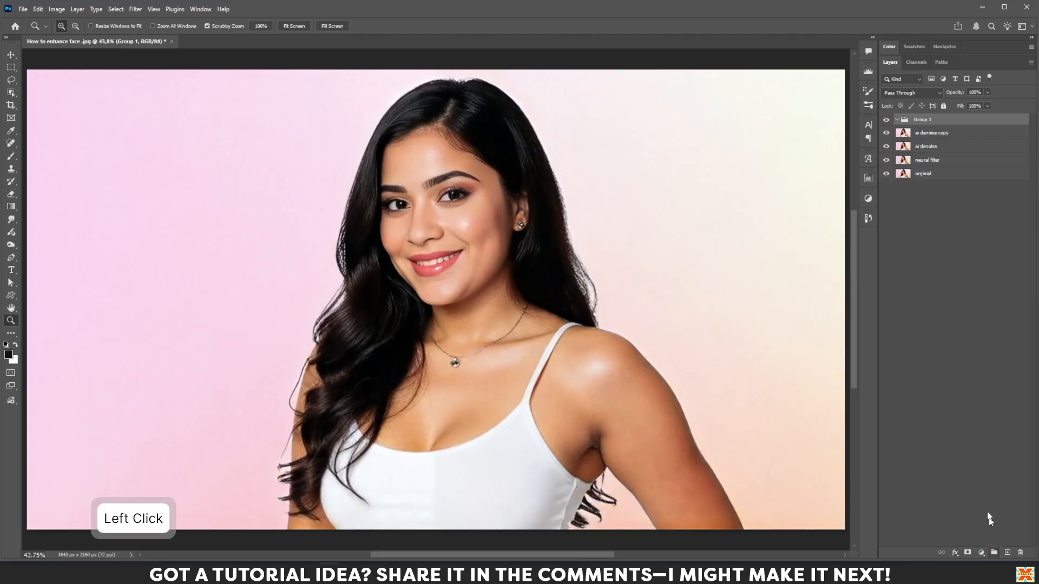
click(942, 134)
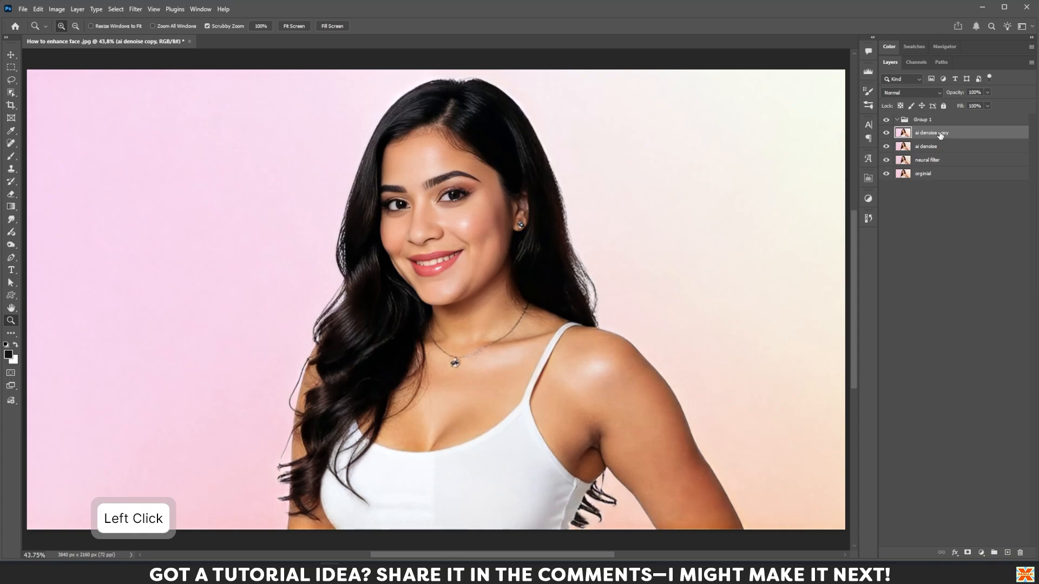
double_click(940, 135)
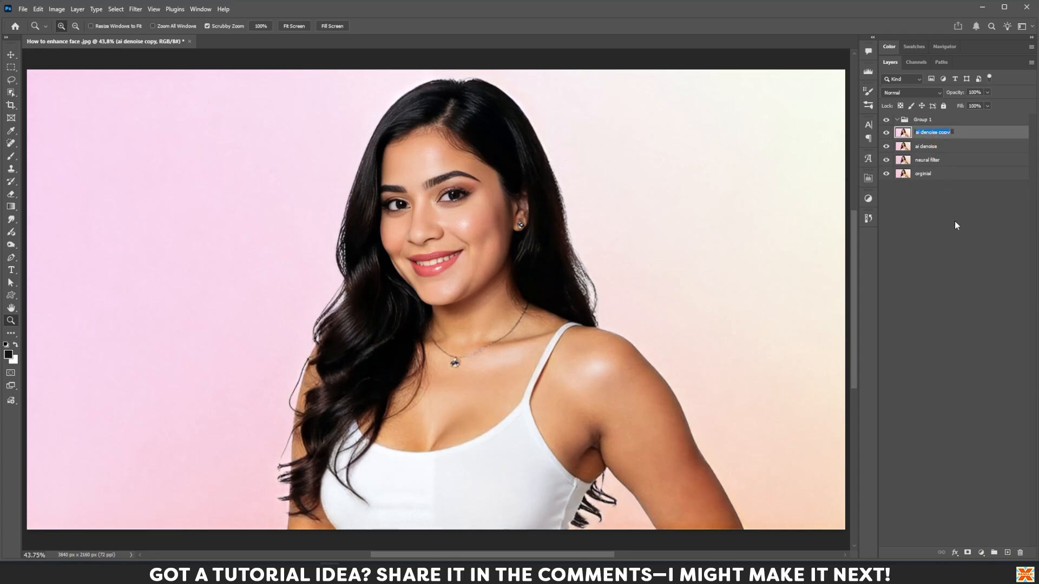
text(au)
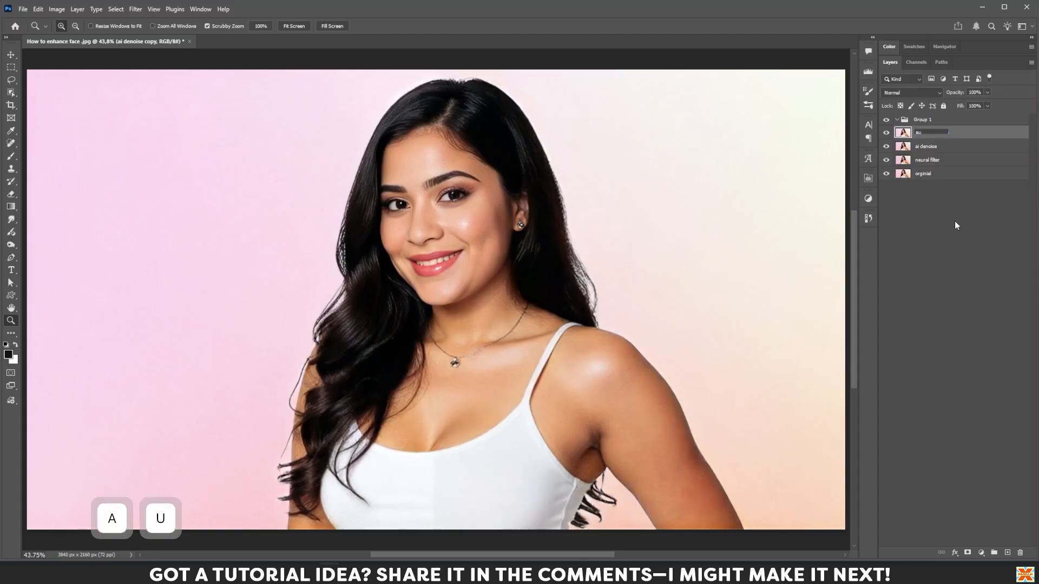
text(t)
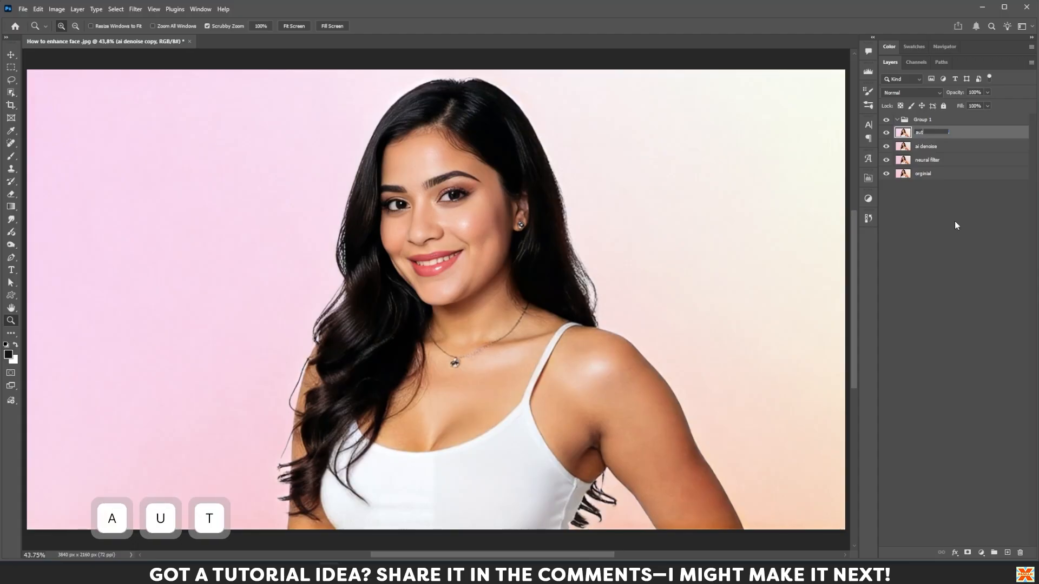
text(o clor)
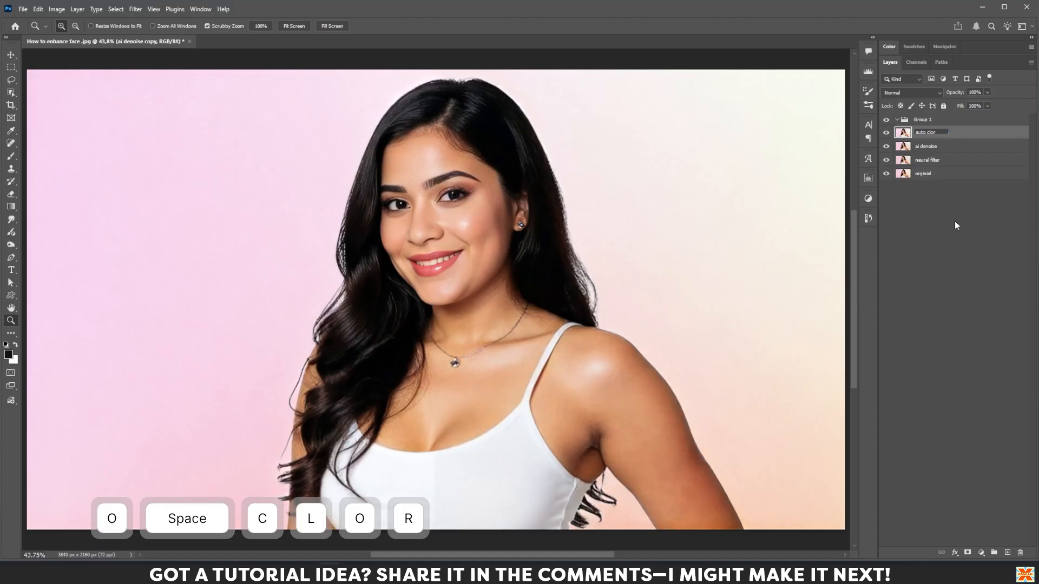
key(Return)
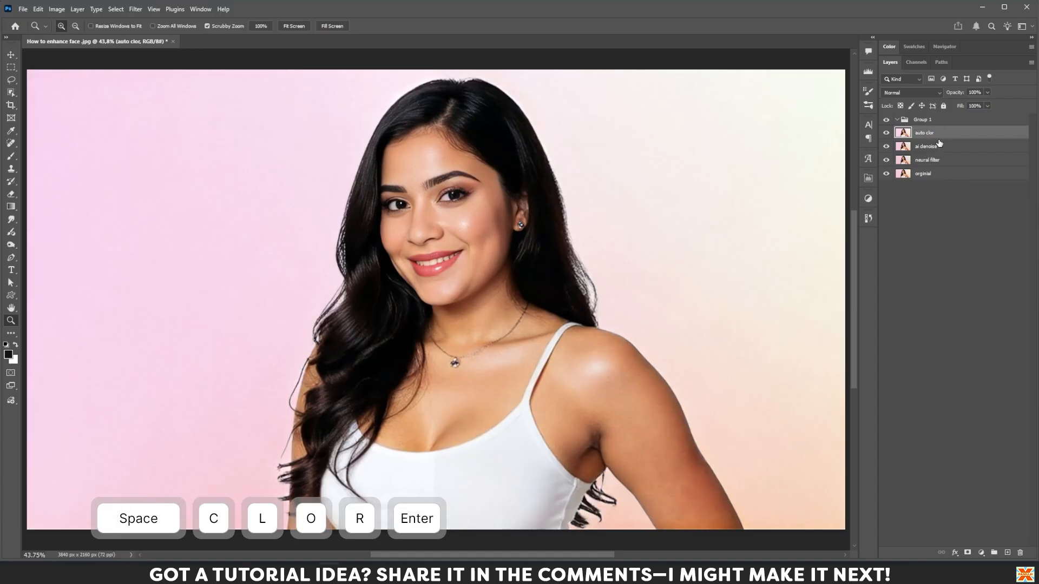
- Move the auto clor layer into the new group and rename the group "adj color"
drag(950, 135, 951, 121)
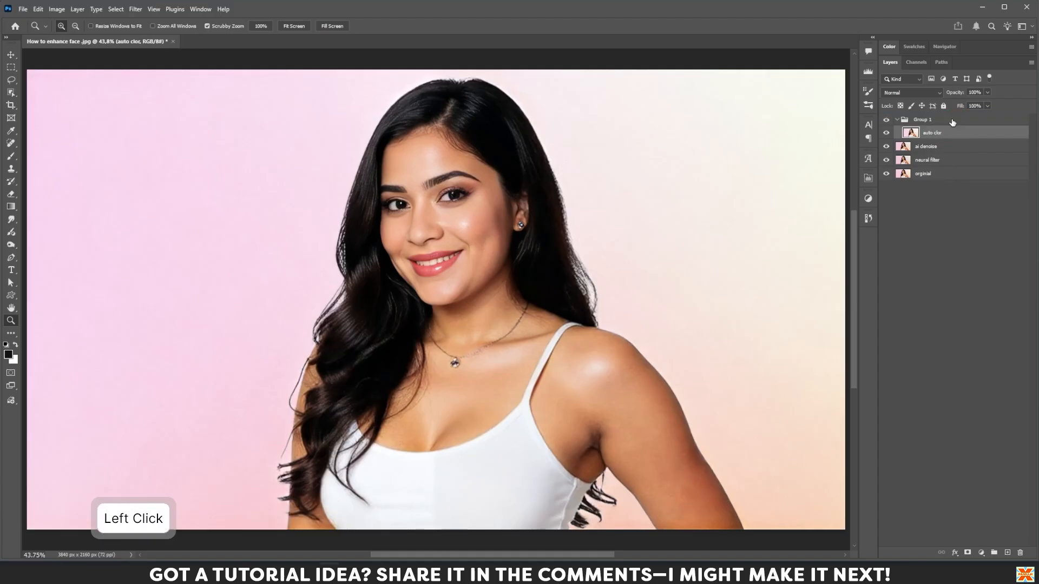
double_click(923, 120)
text(ad)
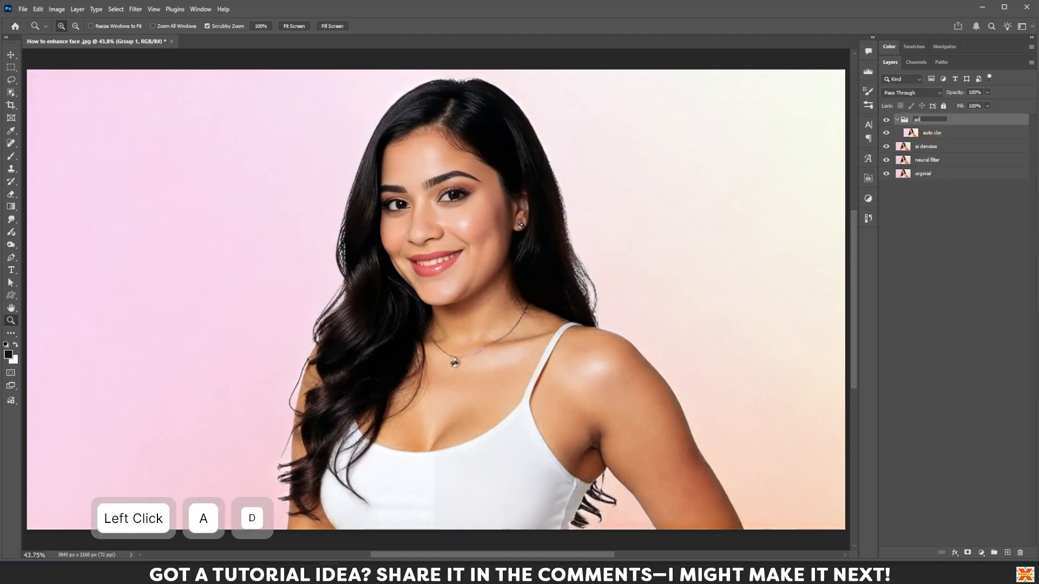
text(j color)
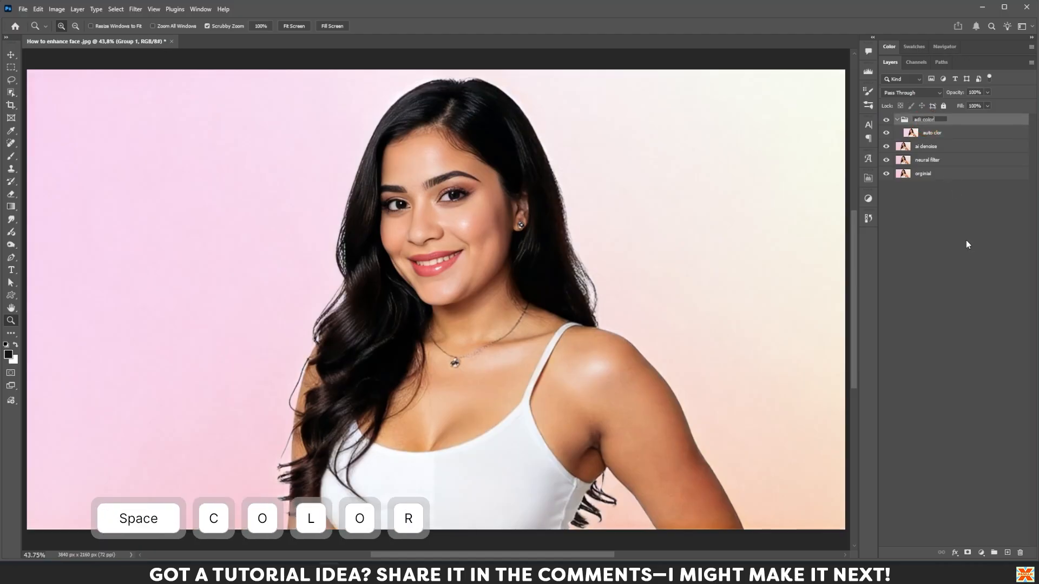
key(Return)
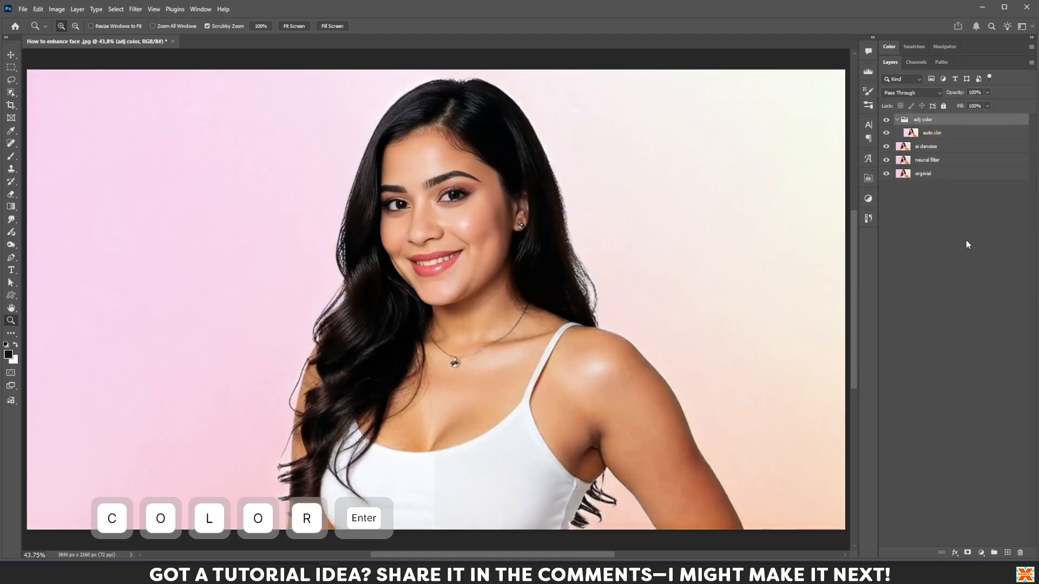
- Label the adj color group with the Orange color tag
right_click(966, 126)
mouse_move(942, 391)
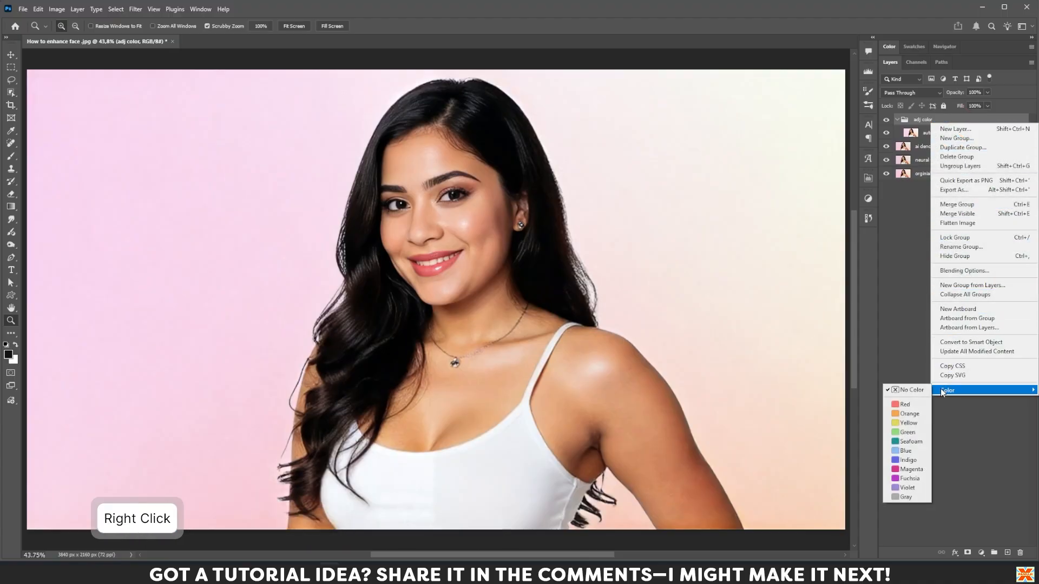
click(901, 413)
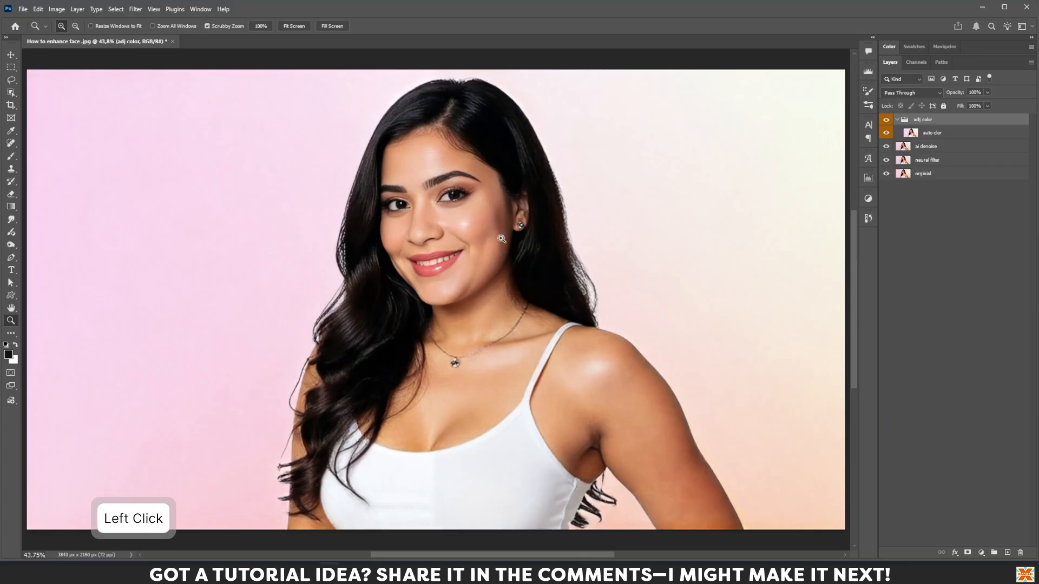
- Add a Curves adjustment above the auto clor layer and brighten its midtones with an RGB point at input 129, output 140
click(965, 136)
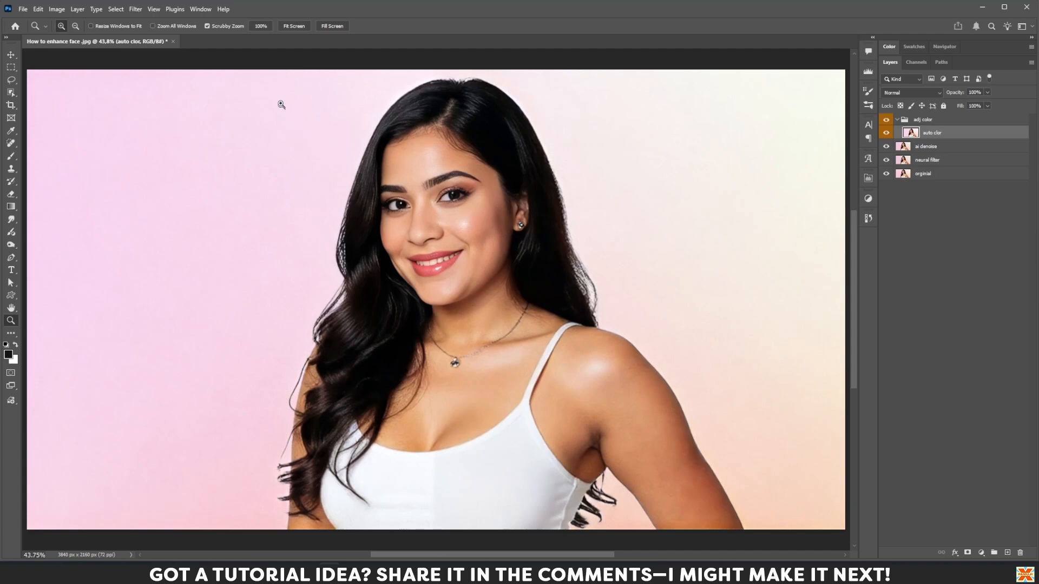
click(981, 553)
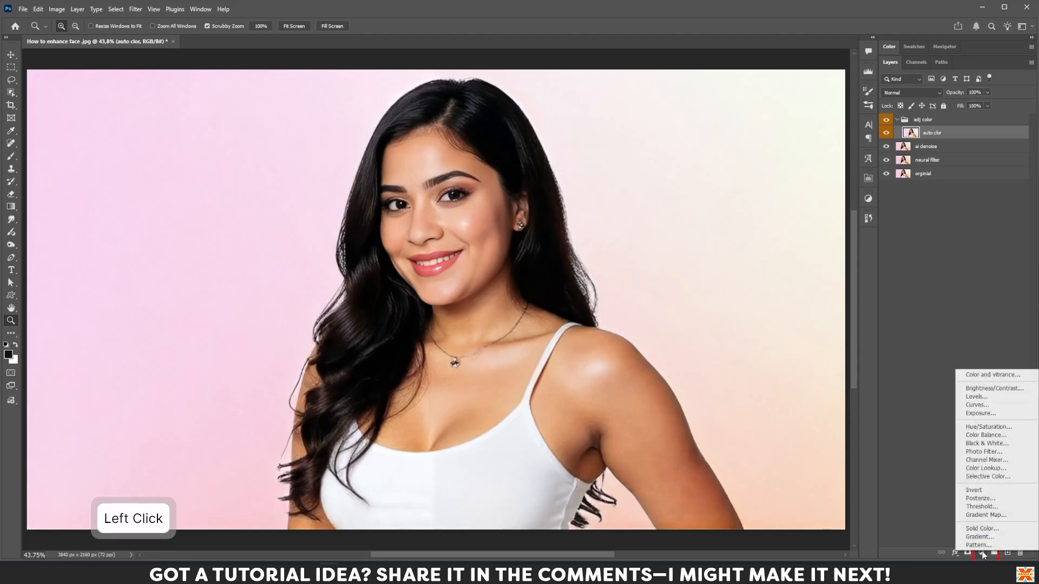
click(978, 405)
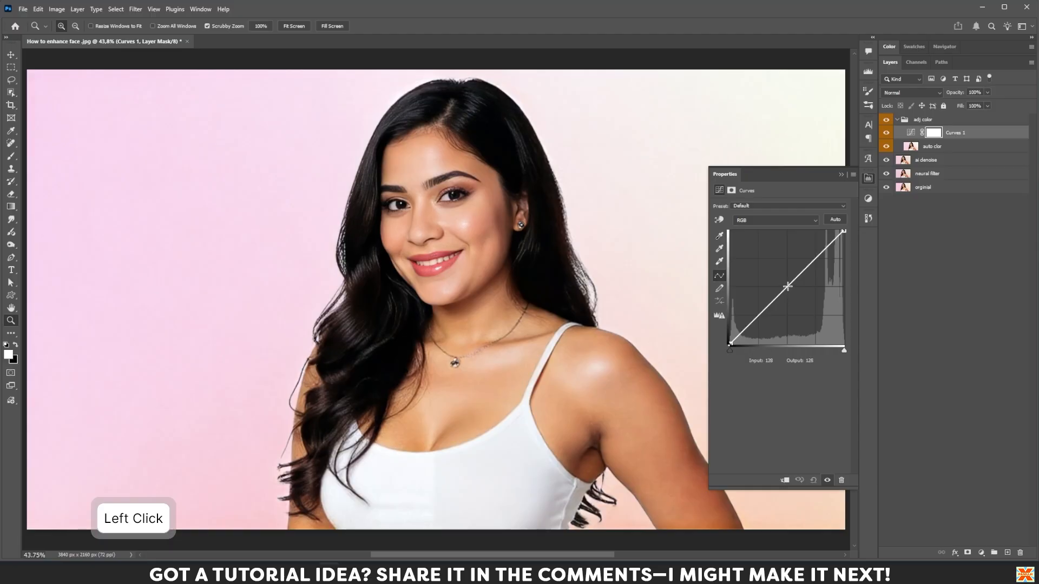
drag(787, 286, 787, 281)
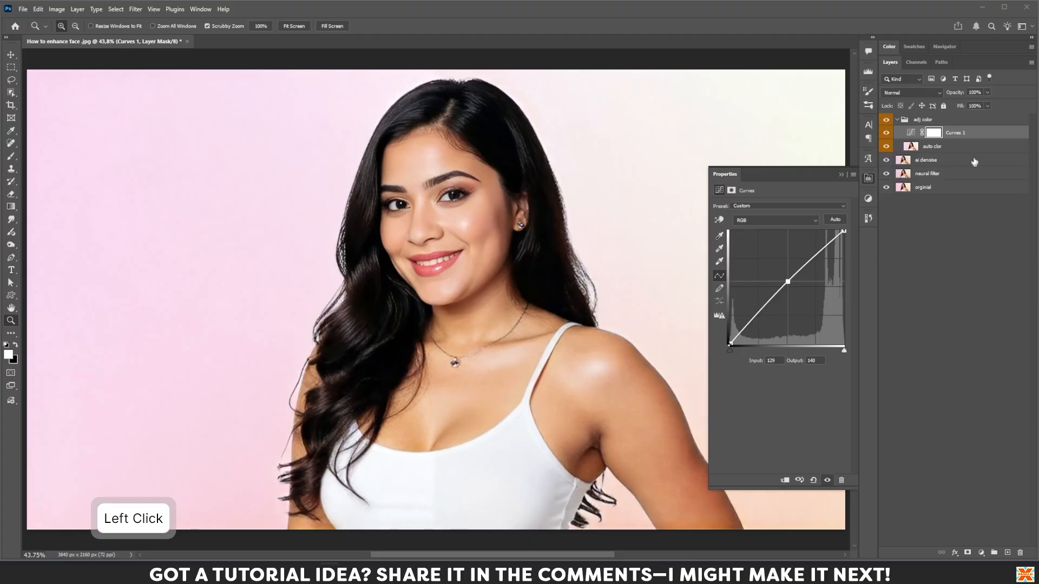
- Add a Selective Color adjustment above the Curves layer and set its Neutrals to Cyan +6% and Magenta -6%
click(978, 138)
click(981, 553)
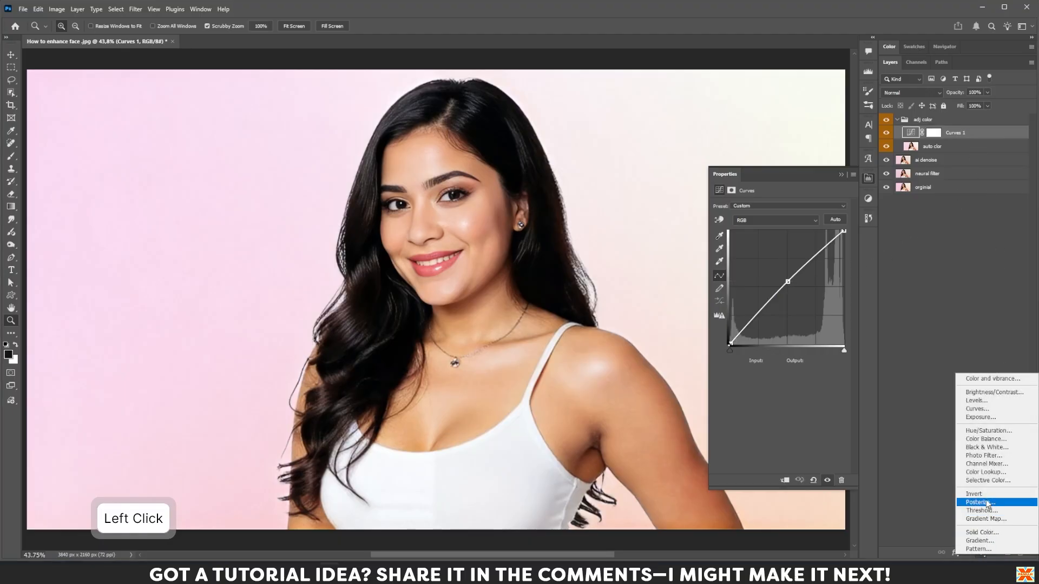
click(987, 481)
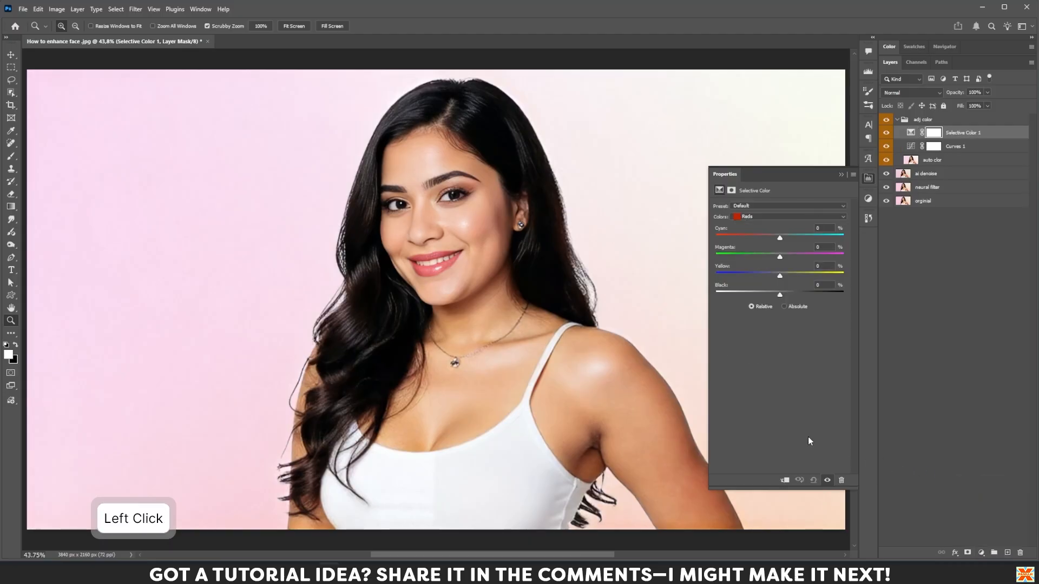
click(777, 219)
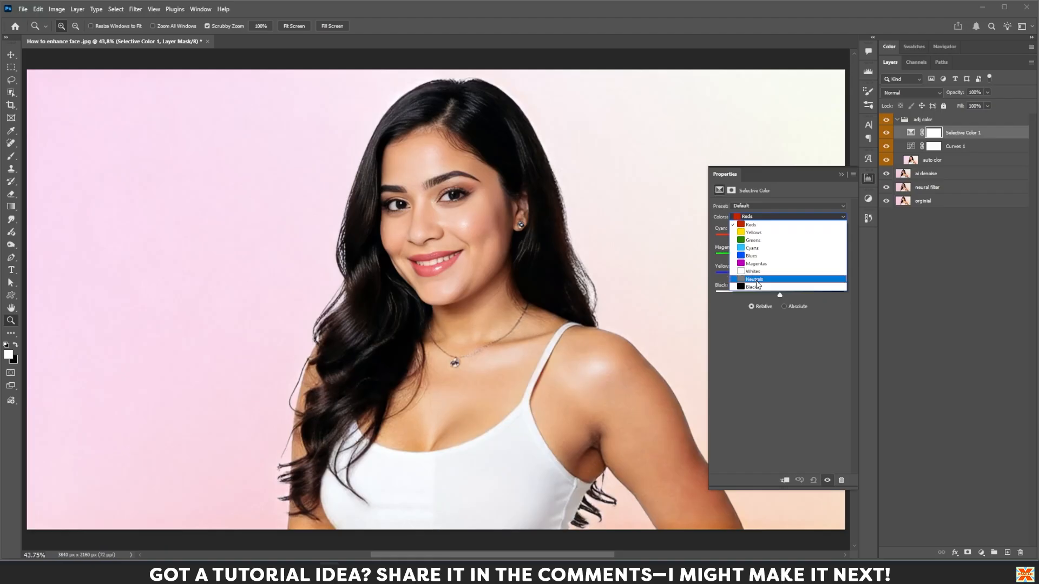
click(756, 280)
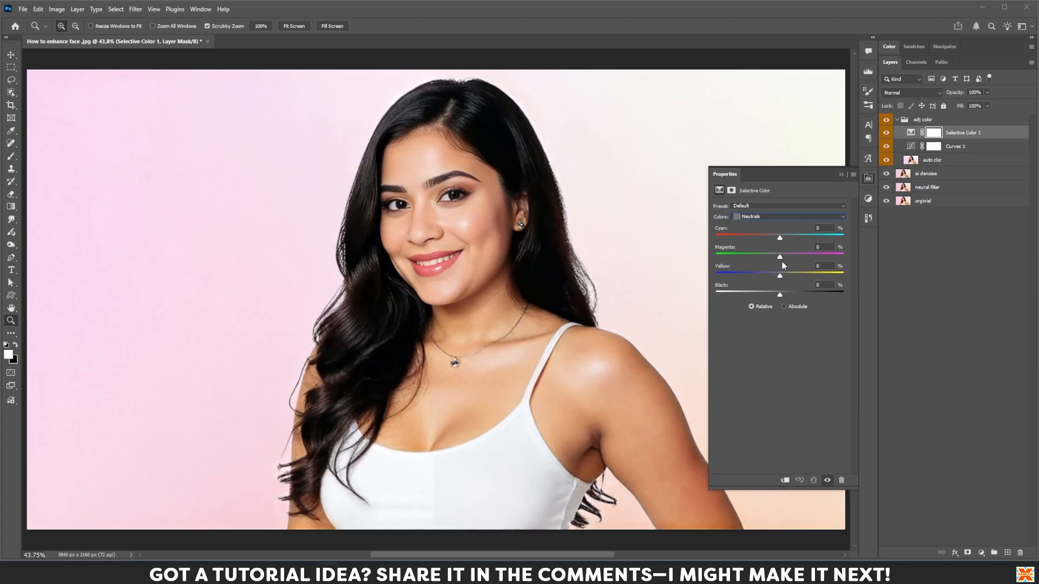
drag(781, 236, 792, 242)
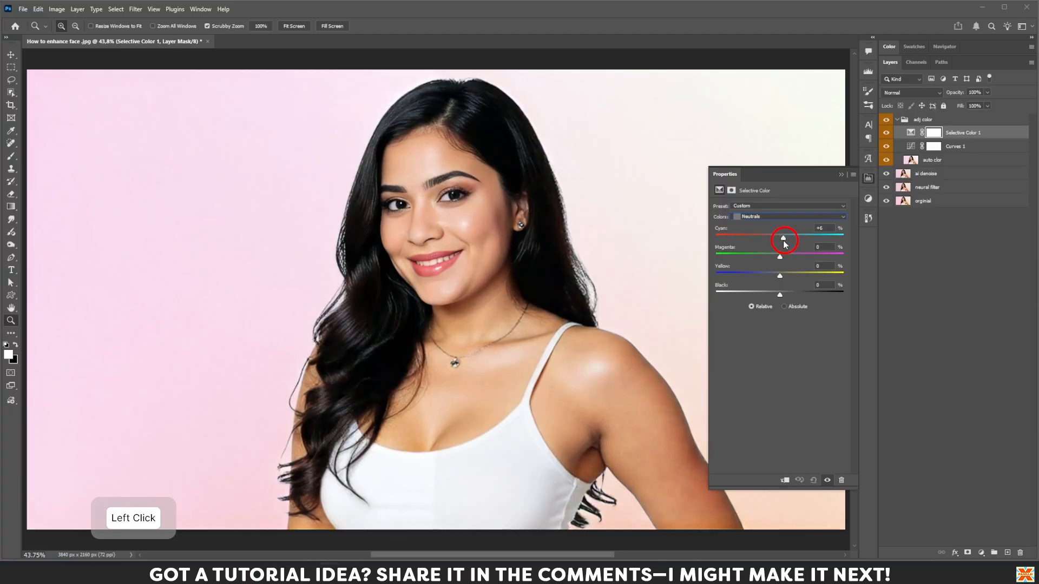
drag(779, 257, 777, 258)
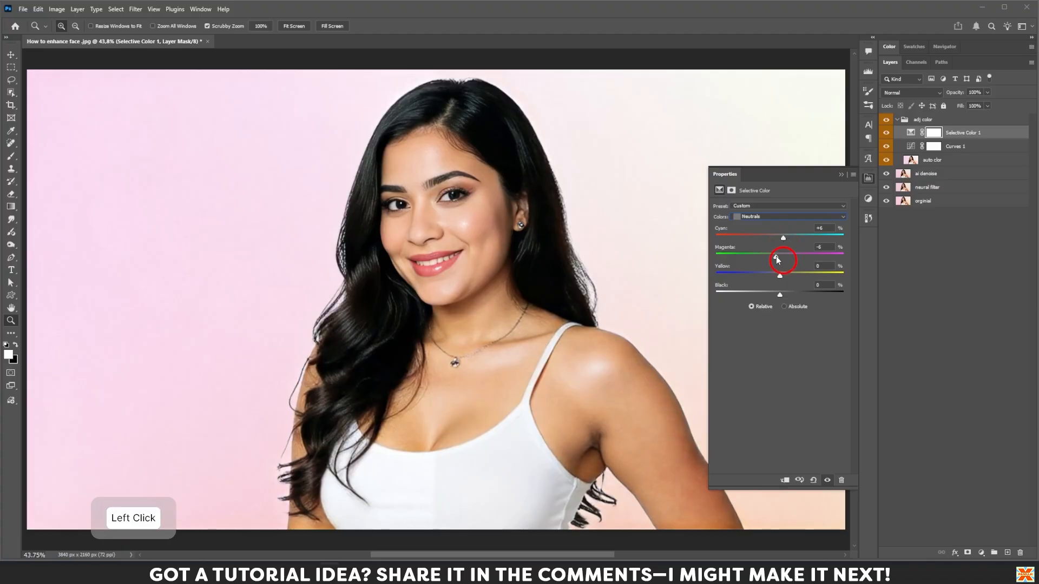
- Compare the portrait with and without the Selective Color adjustment by switching that layer's visibility
click(885, 133)
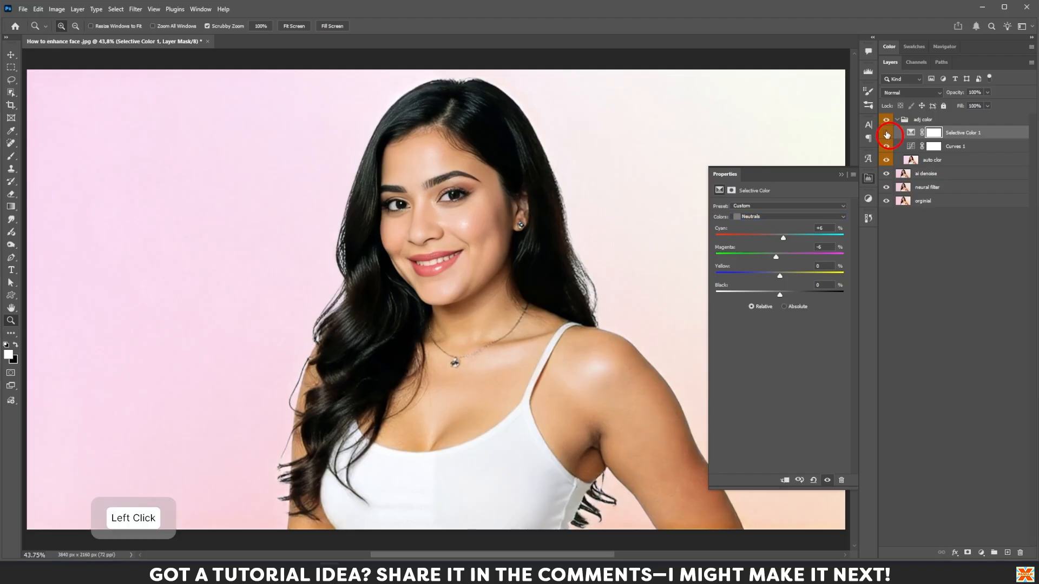
click(886, 134)
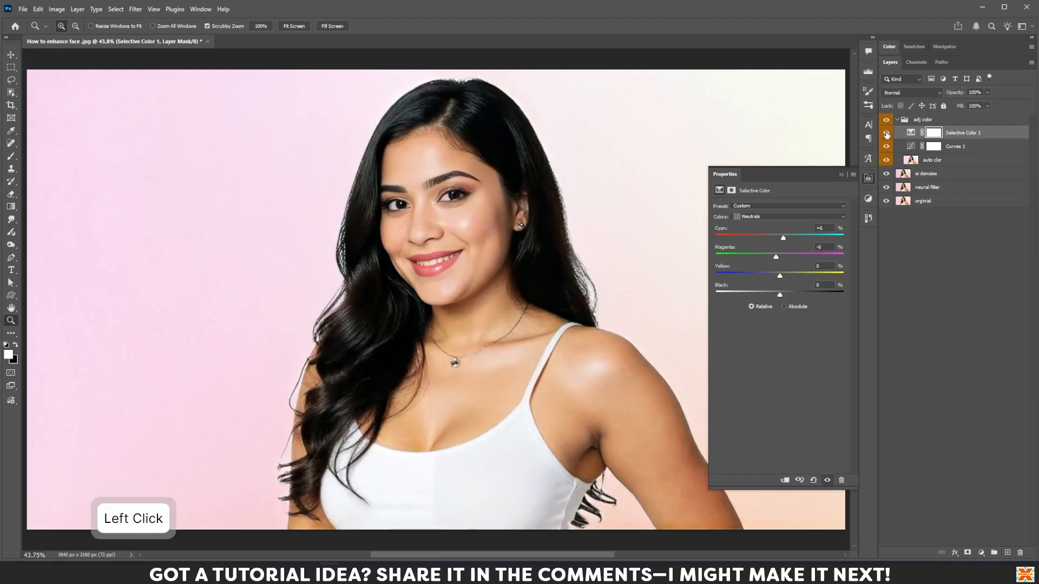
click(886, 135)
click(886, 135)
click(885, 135)
click(885, 135)
click(885, 135)
click(885, 135)
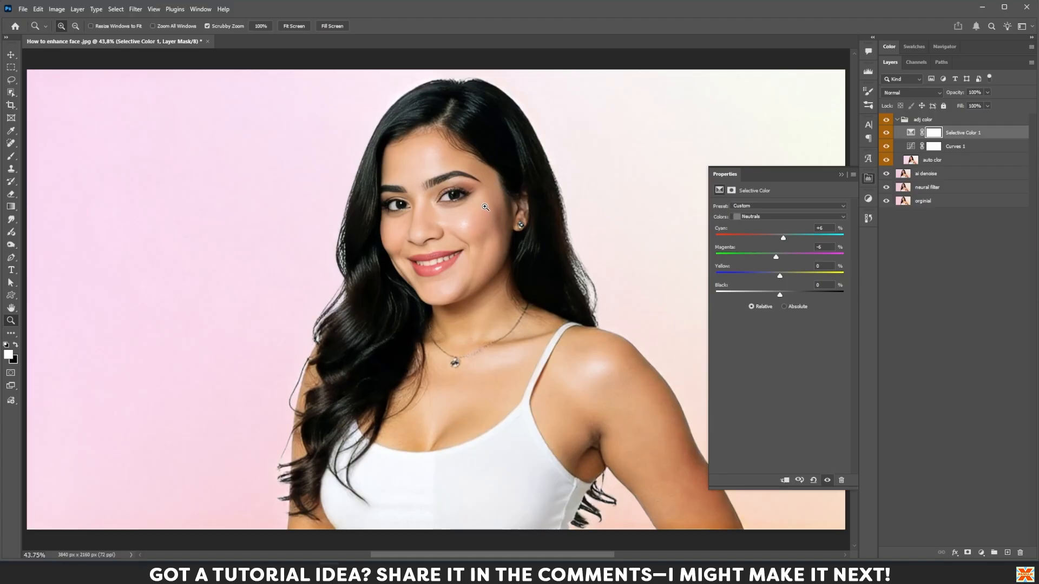
click(887, 137)
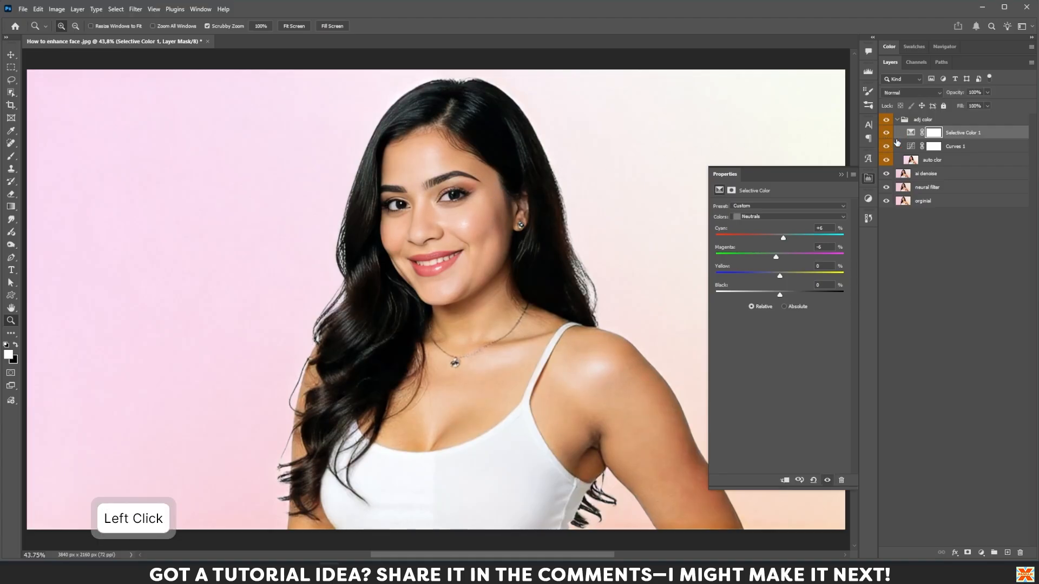
- Add a second Curves adjustment above the Selective Color layer and brighten it with an RGB point at input 122, output 149
click(984, 140)
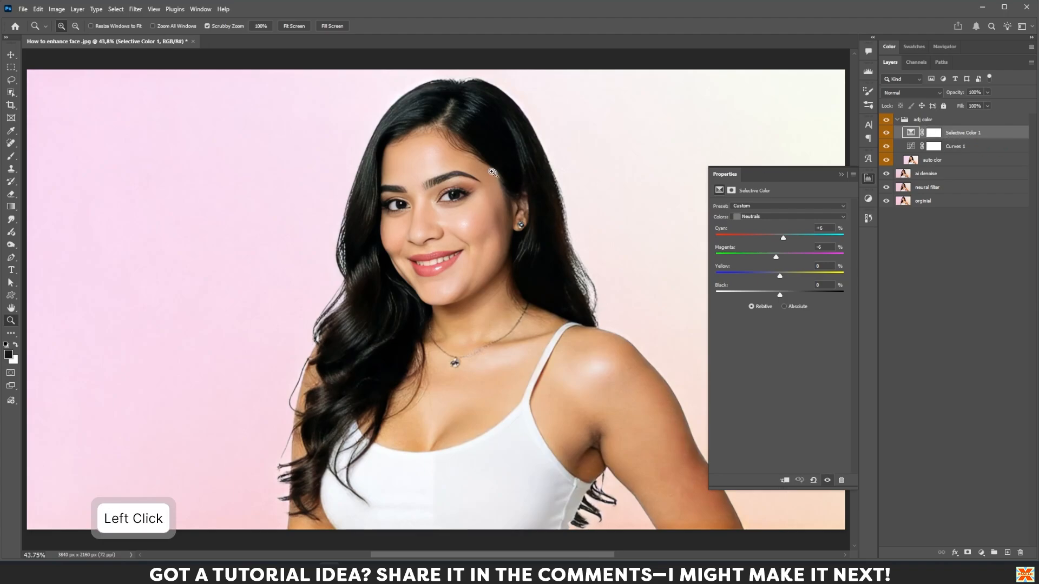
drag(468, 182, 532, 208)
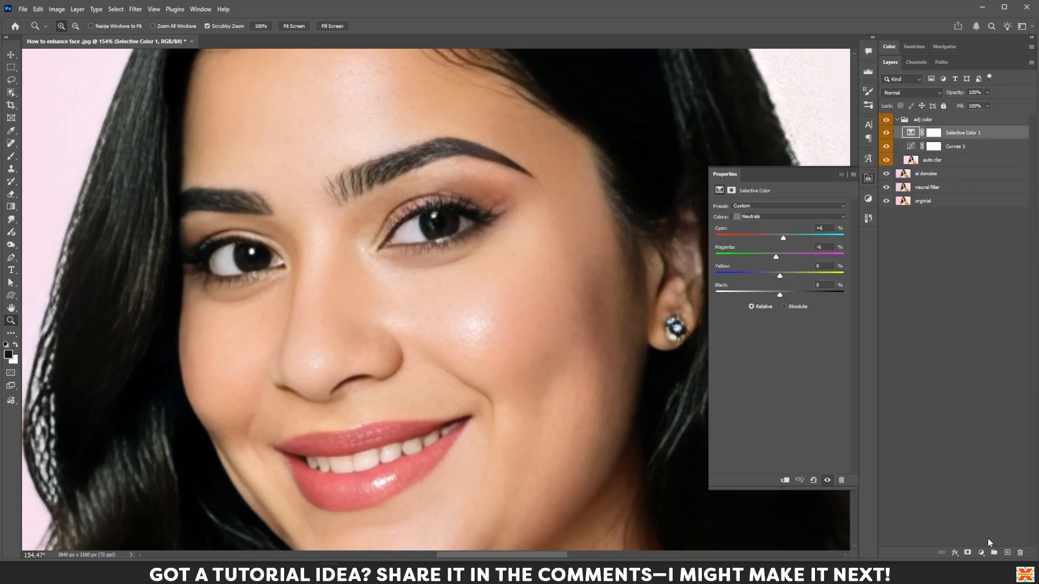
click(980, 552)
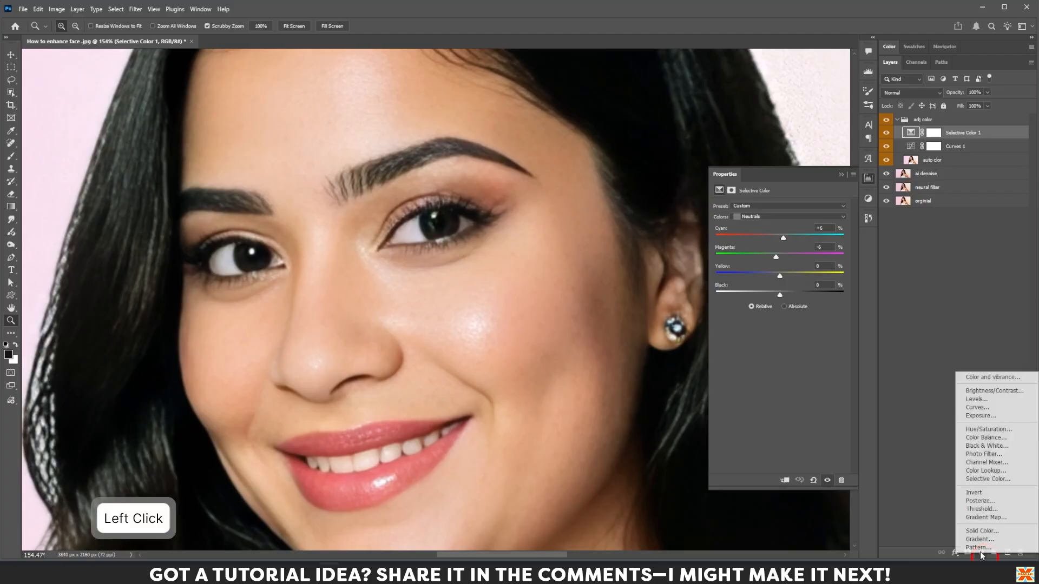
click(987, 411)
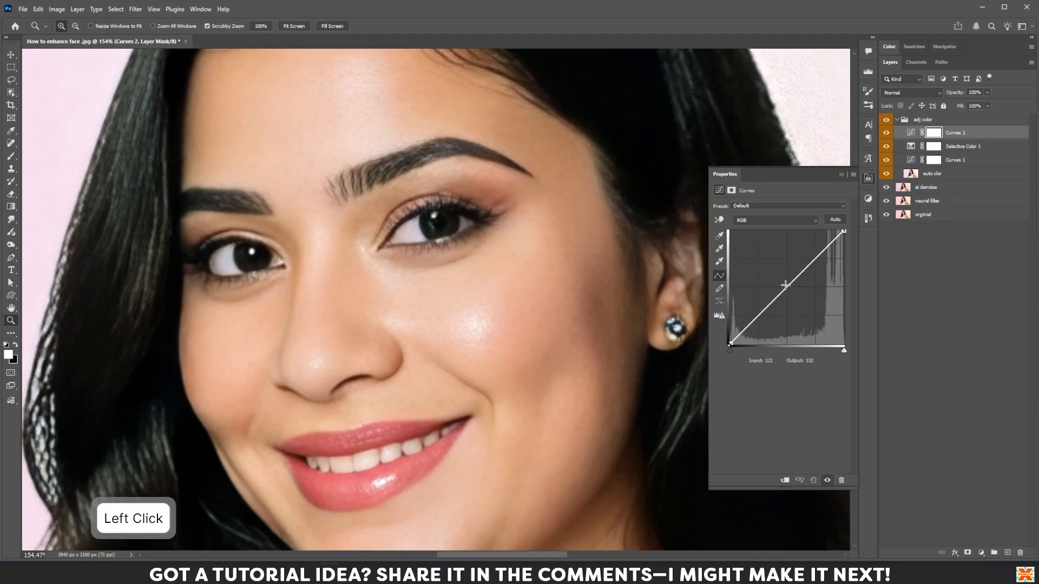
drag(785, 284, 784, 276)
drag(785, 277, 784, 277)
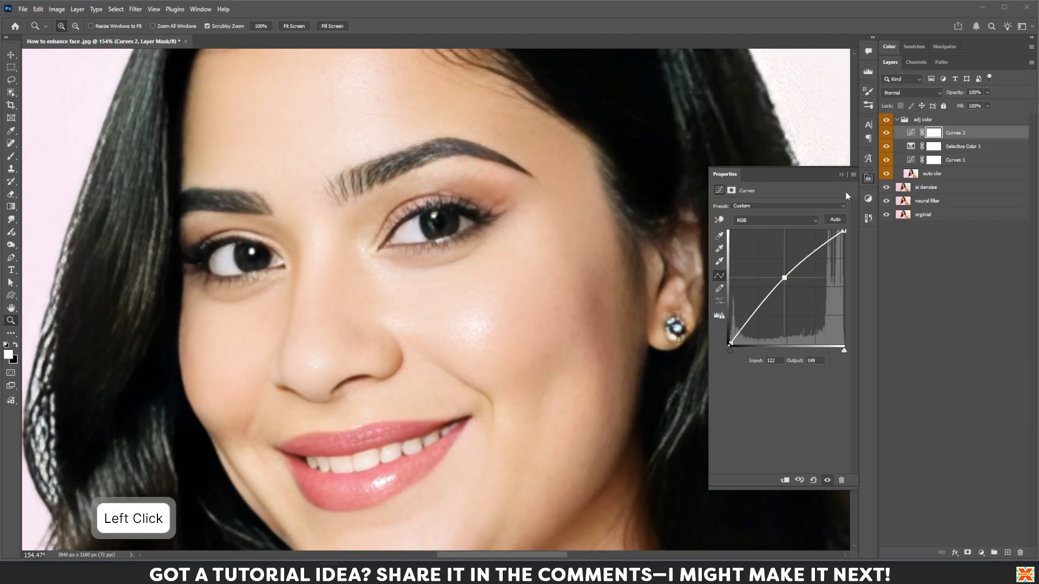
- Fill the second Curves layer's mask with black and paint white over the eye and upper lashes with a small soft brush
click(841, 176)
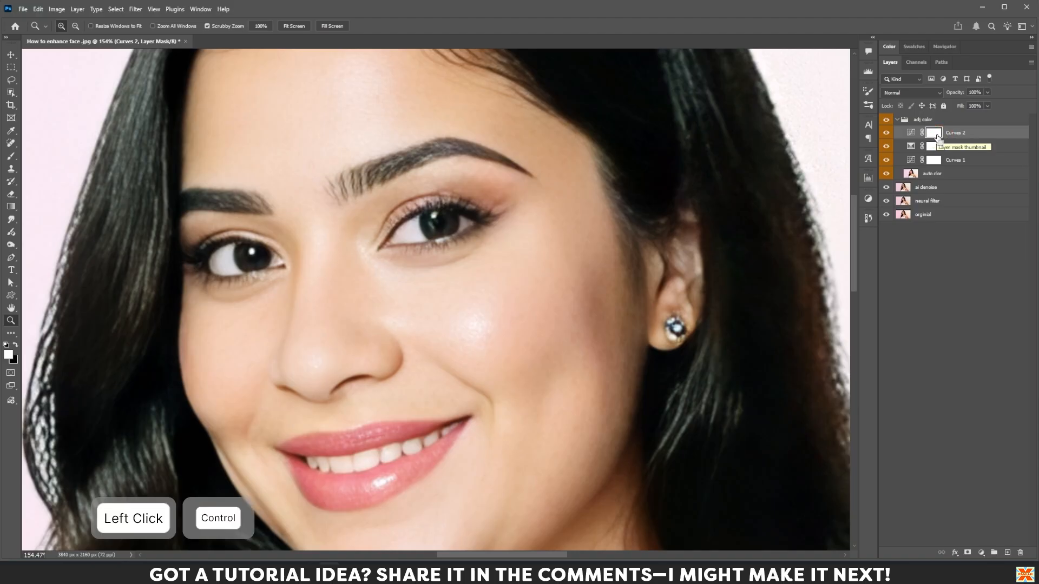
key(ctrl+Delete)
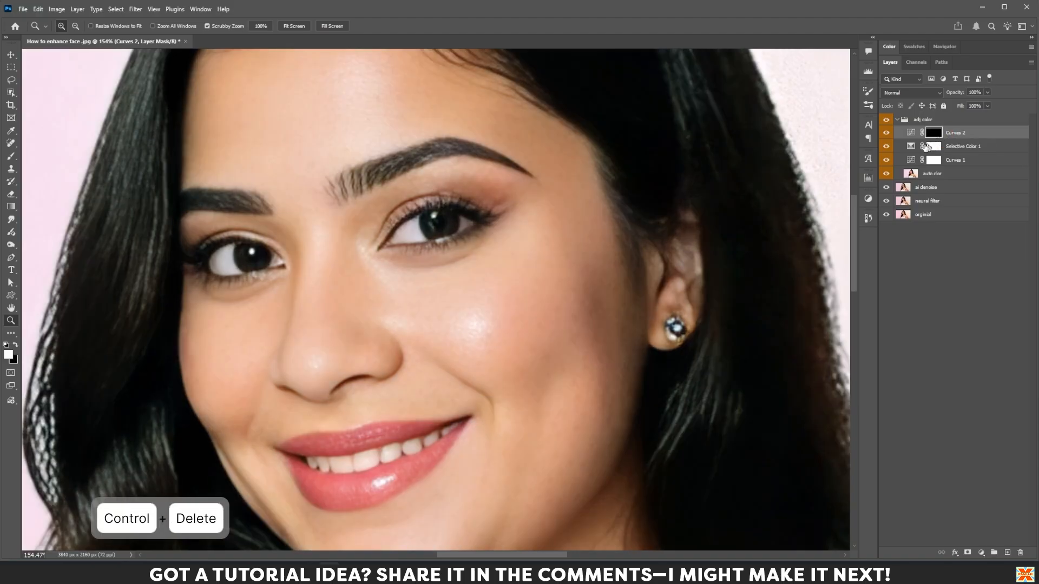
click(10, 157)
key(bracketleft)
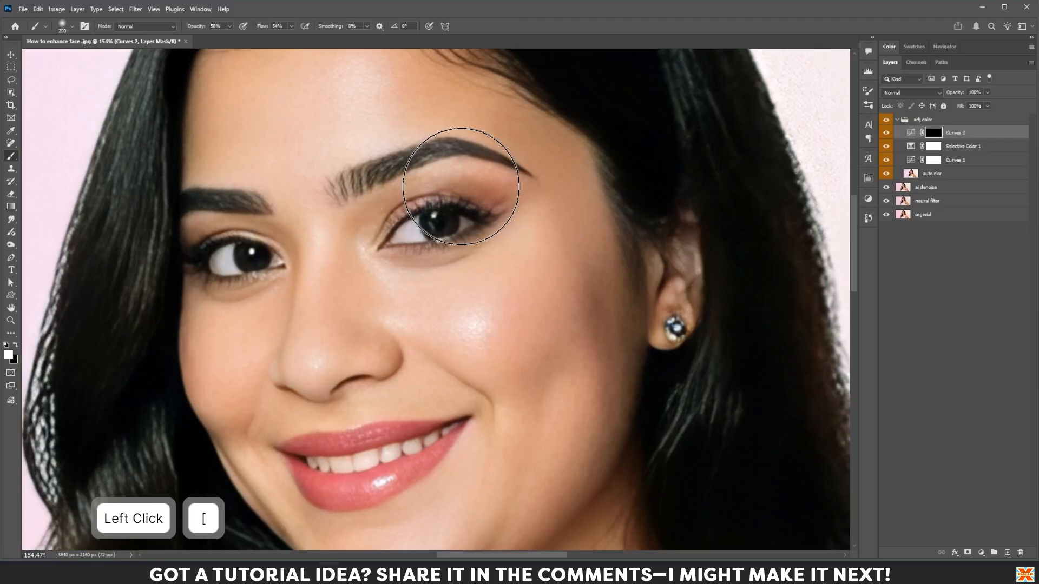
key(bracketleft)
key(bracketleft)
key(bracketleft)
key(bracketleft)
key(bracketleft)
key(bracketleft)
key(bracketleft)
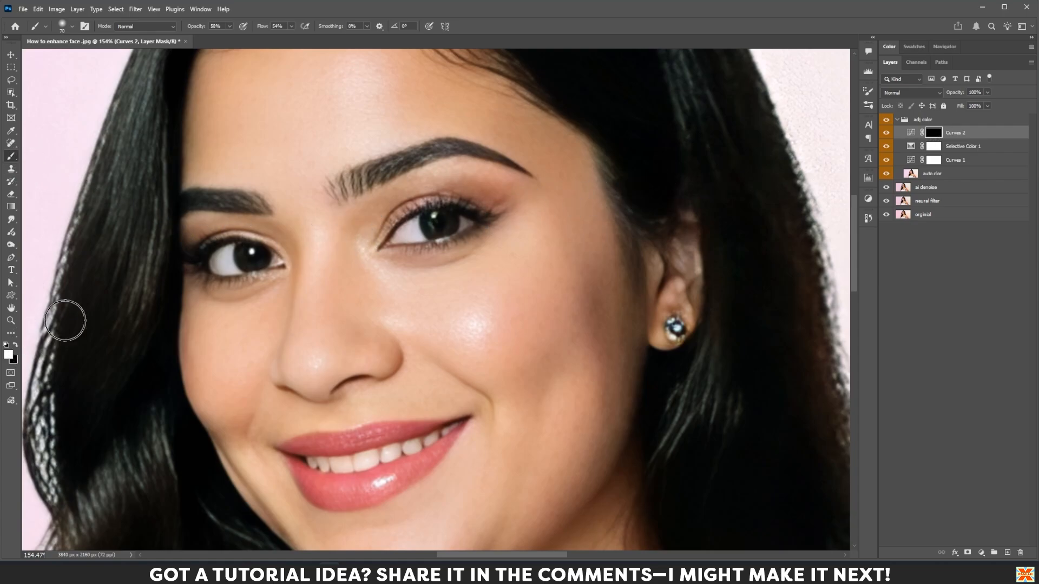
key(bracketleft)
click(467, 197)
key(bracketleft)
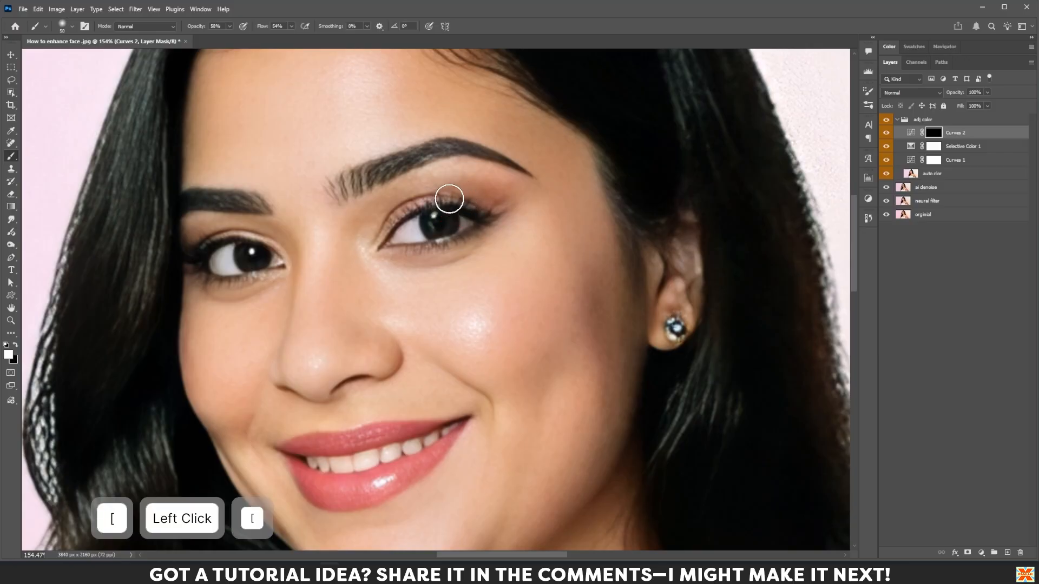
click(457, 218)
drag(484, 199, 492, 202)
click(494, 202)
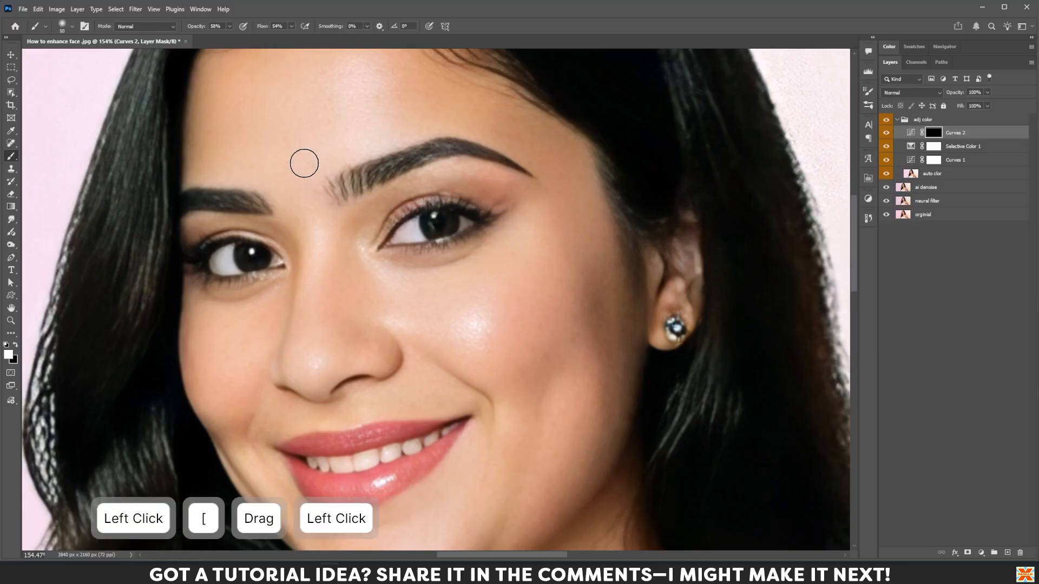
- Set the brush opacity to 33% and flow to 30%, and softly paint the Curves mask around both eyes
click(220, 27)
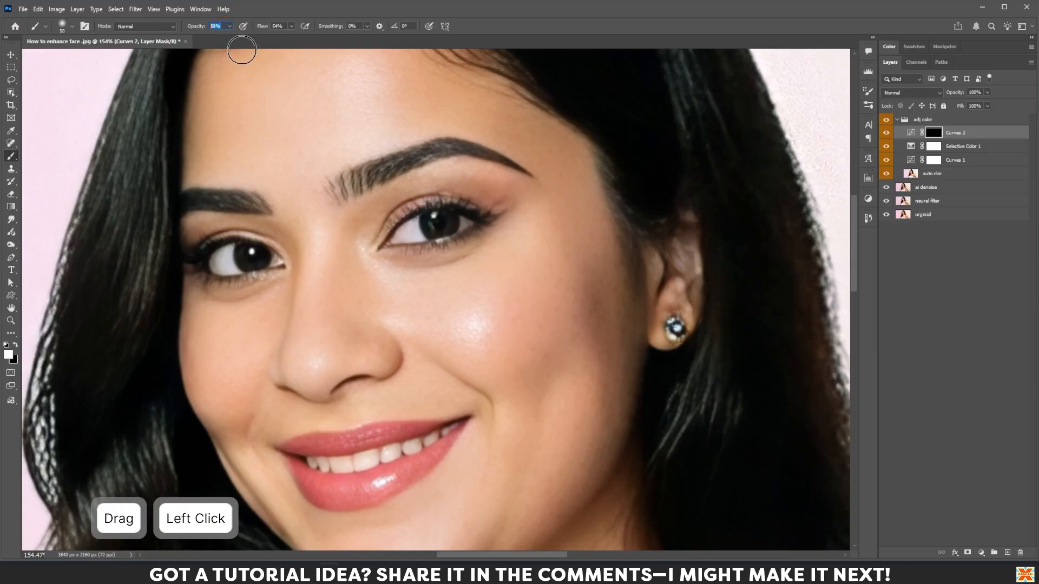
text(33)
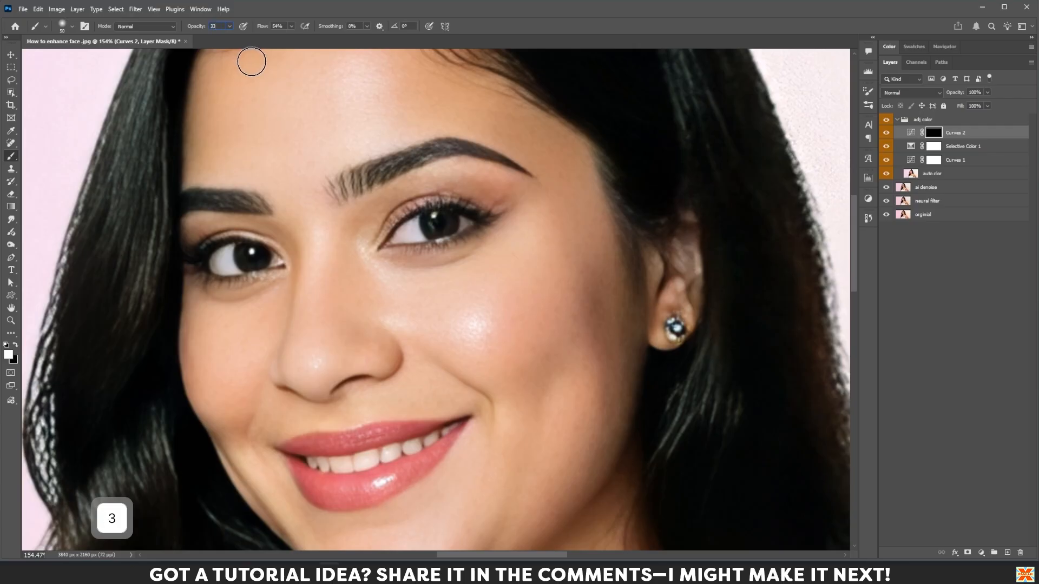
key(Tab)
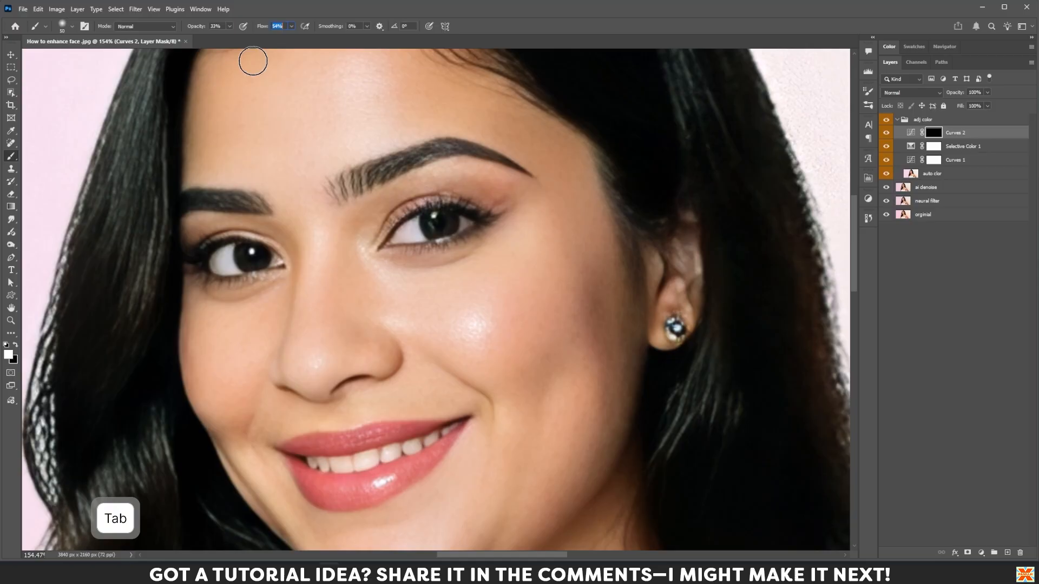
text(30)
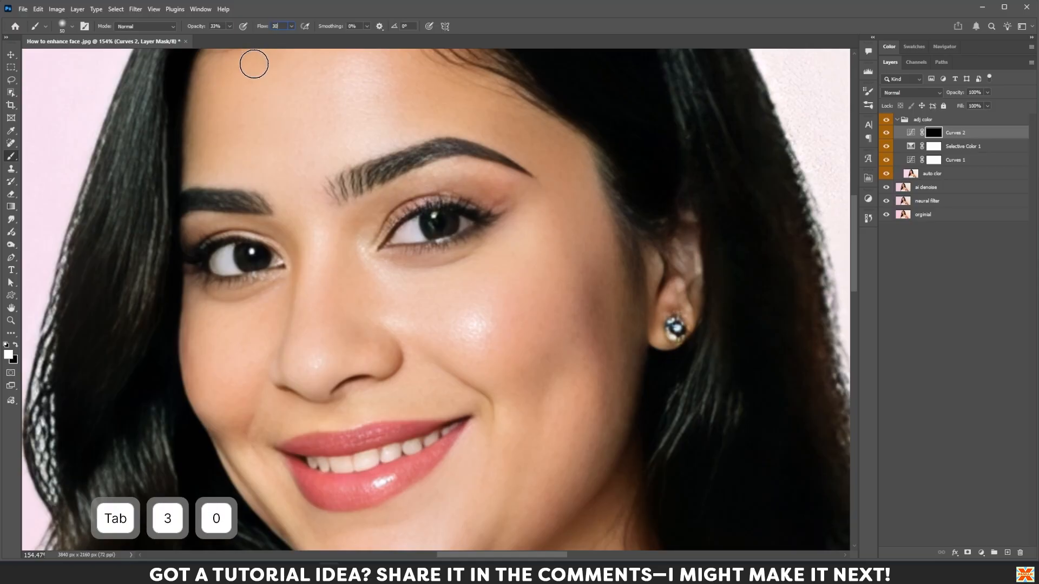
key(Return)
drag(461, 233, 440, 220)
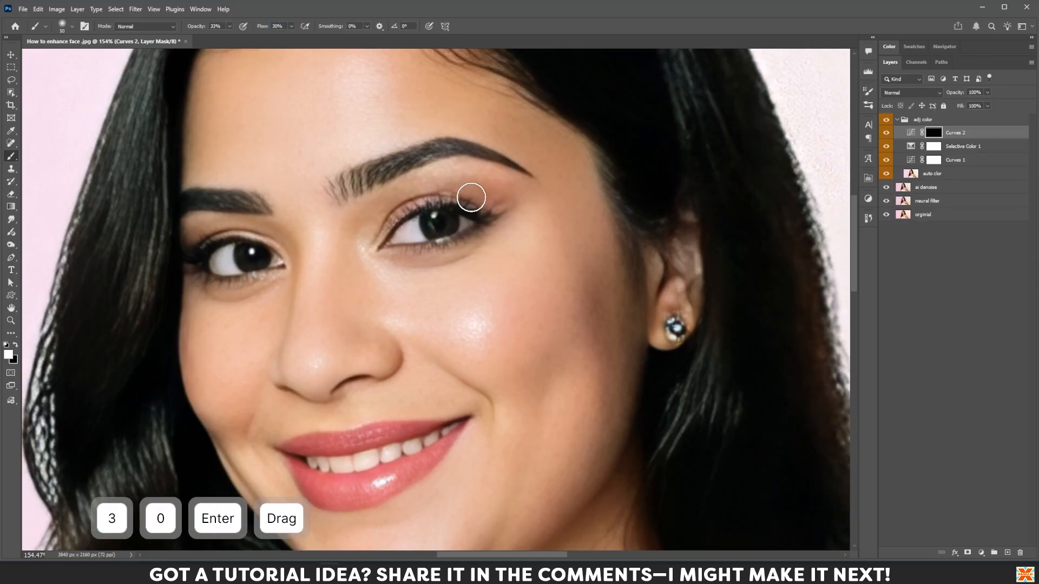
click(483, 193)
key(bracketleft)
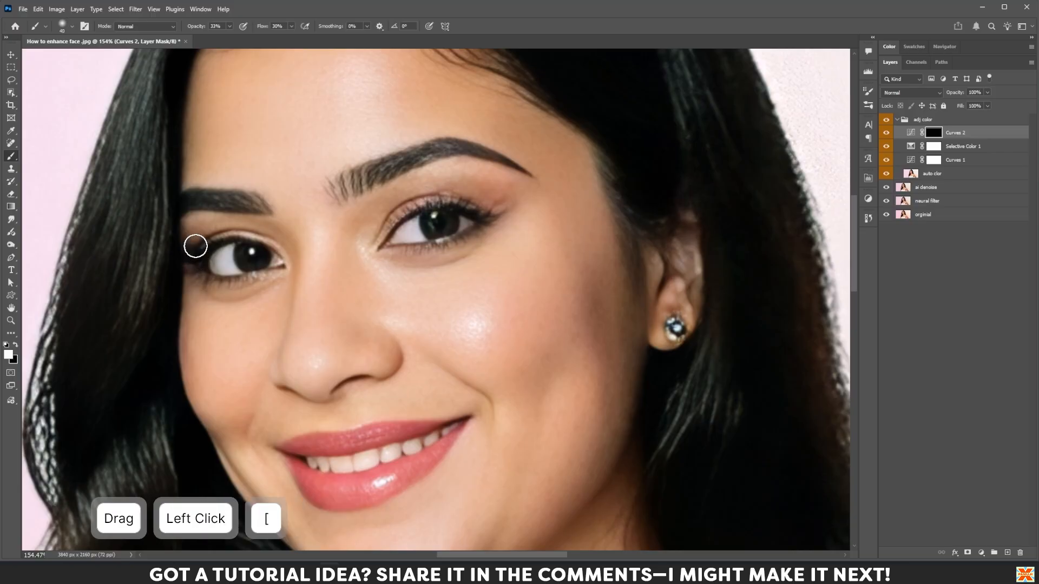
click(193, 241)
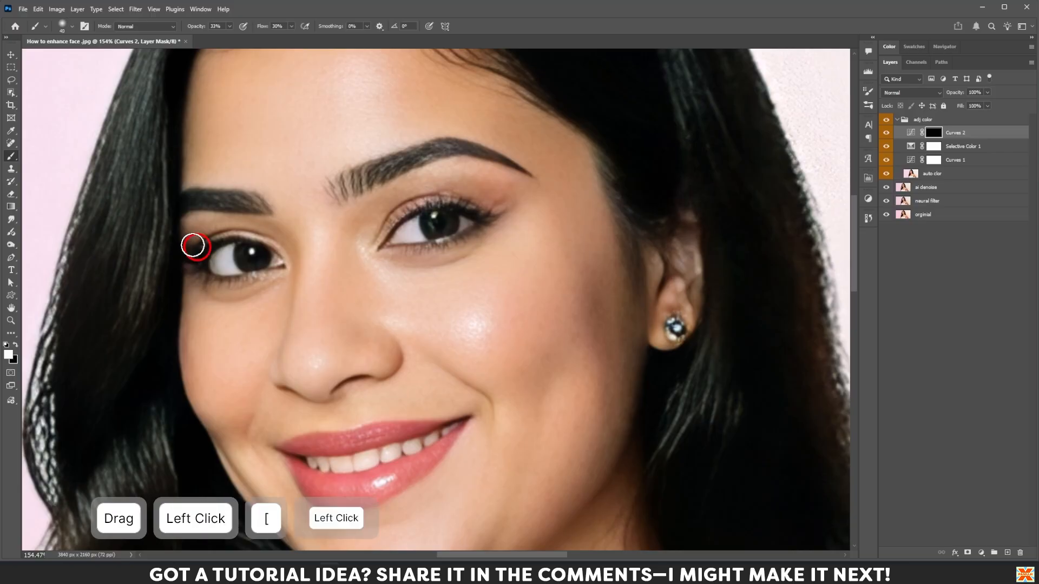
- Compare the eyes with and without the second Curves adjustment by switching that layer's visibility
click(886, 133)
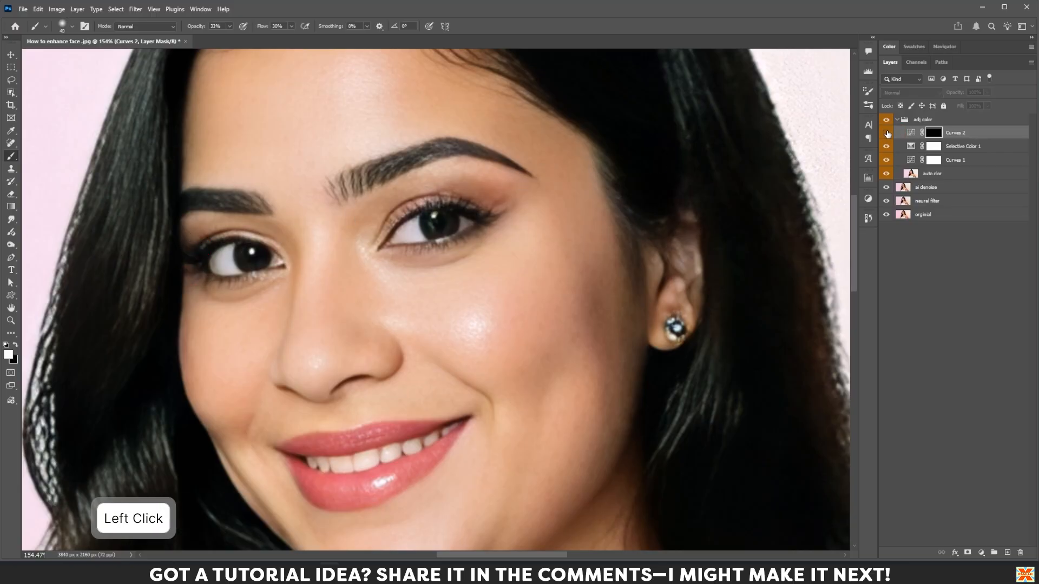
click(886, 133)
click(886, 133)
click(886, 133)
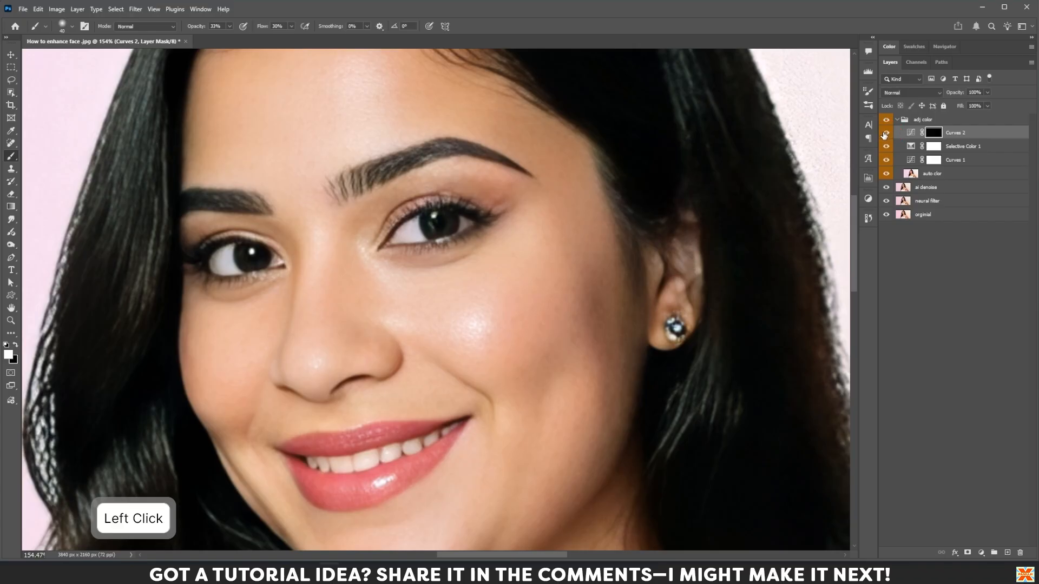
- Add a new empty layer above the second Curves layer and set its blend mode to Lighten
key(ctrl+0)
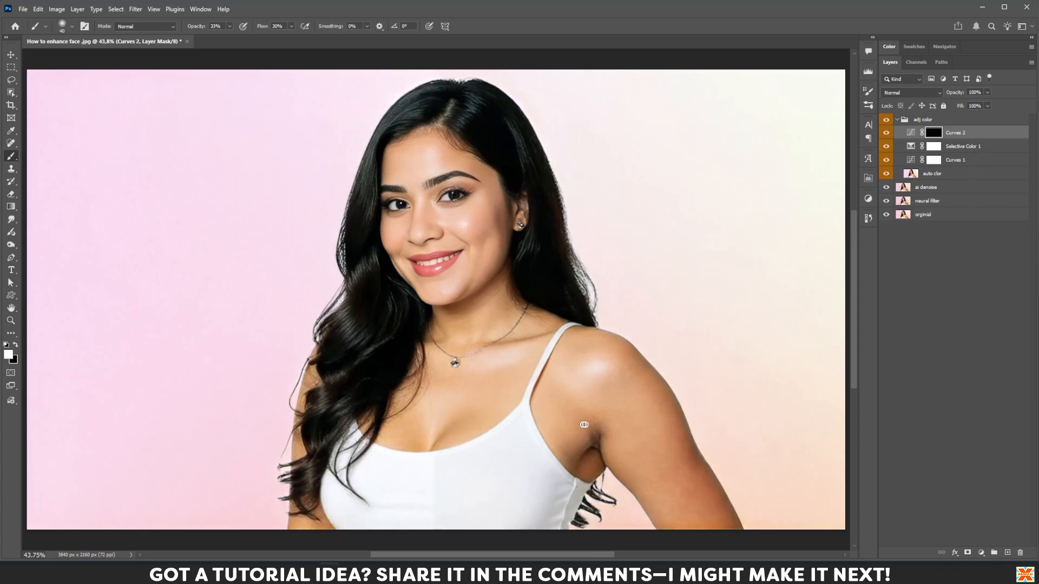
scroll(602, 436, up, 5)
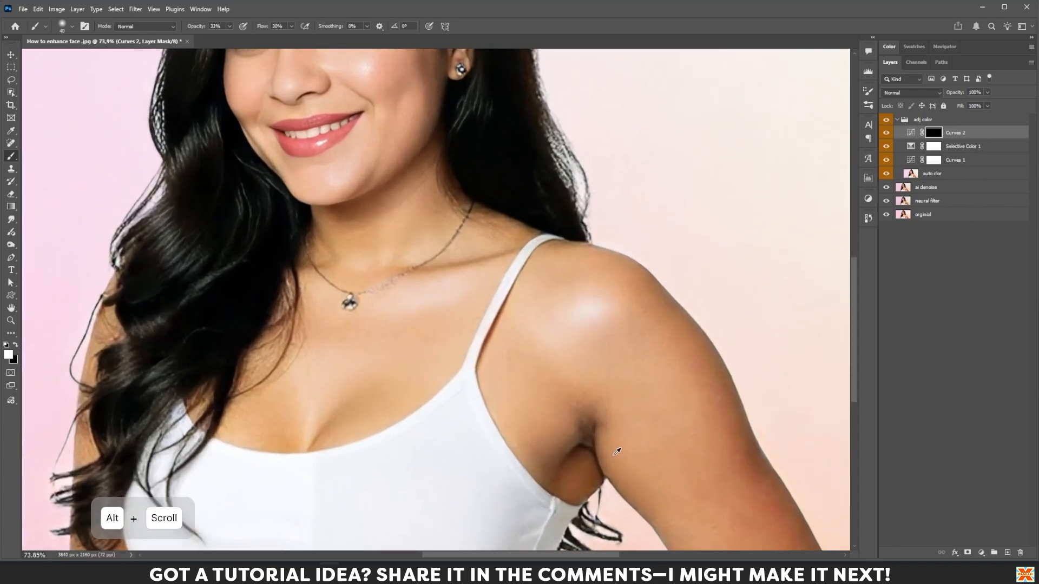
key(space)
drag(612, 444, 586, 403)
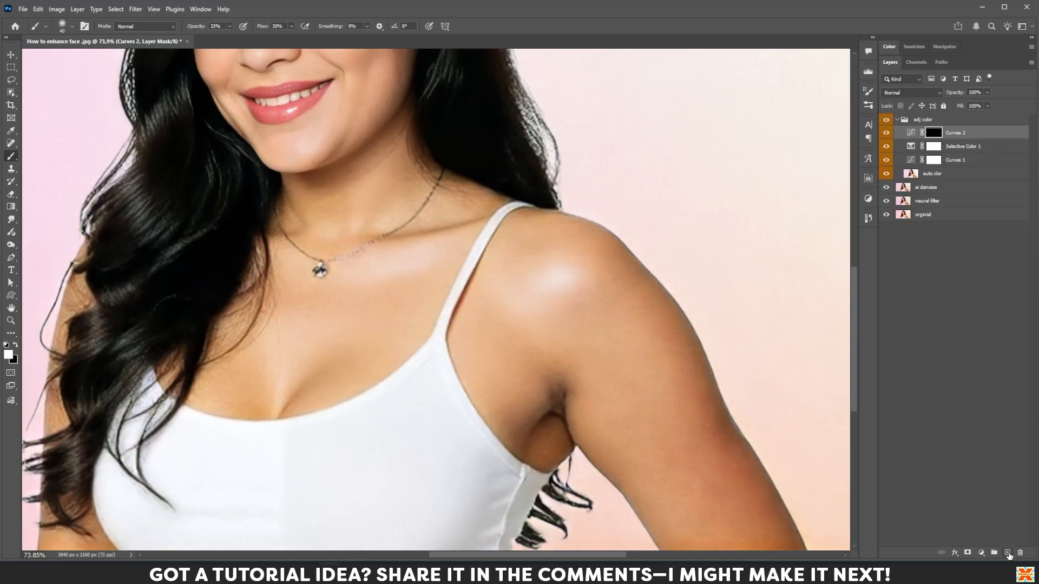
click(1007, 554)
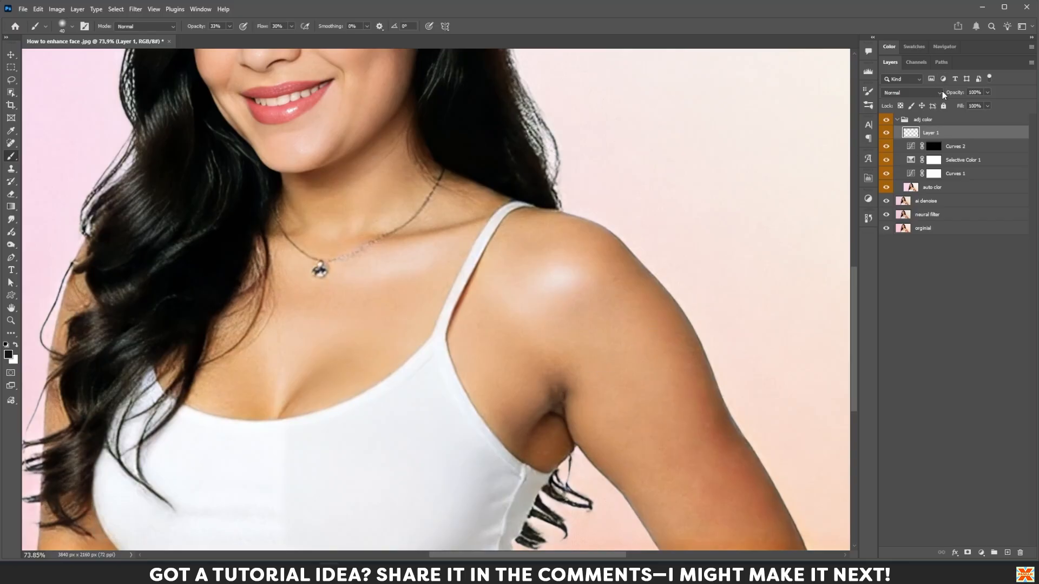
click(913, 93)
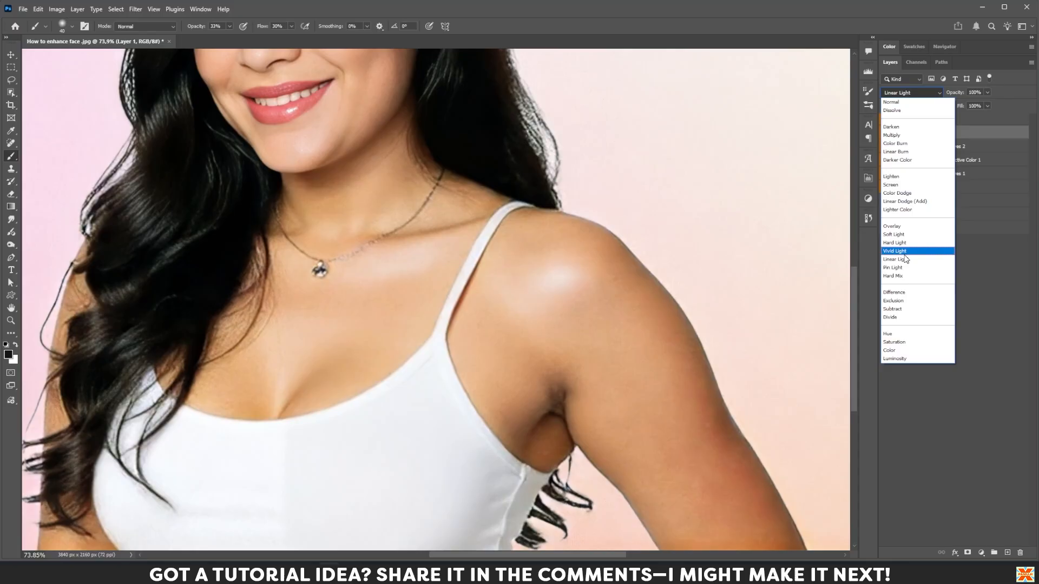
click(903, 179)
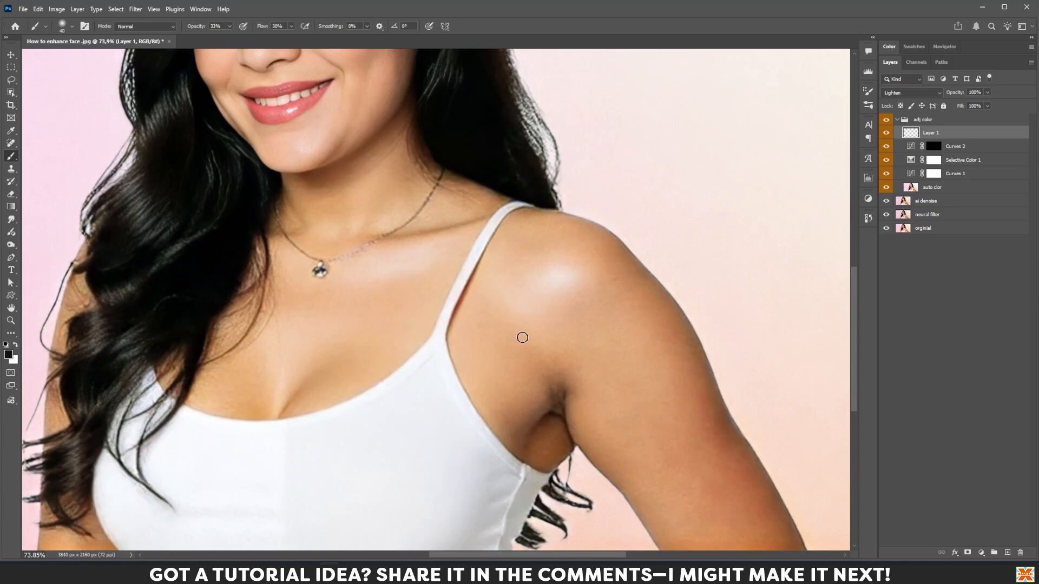
- Sample the skin tone near the armpit and paint it over the dark underarm shadow on the Lighten layer
key(alt)
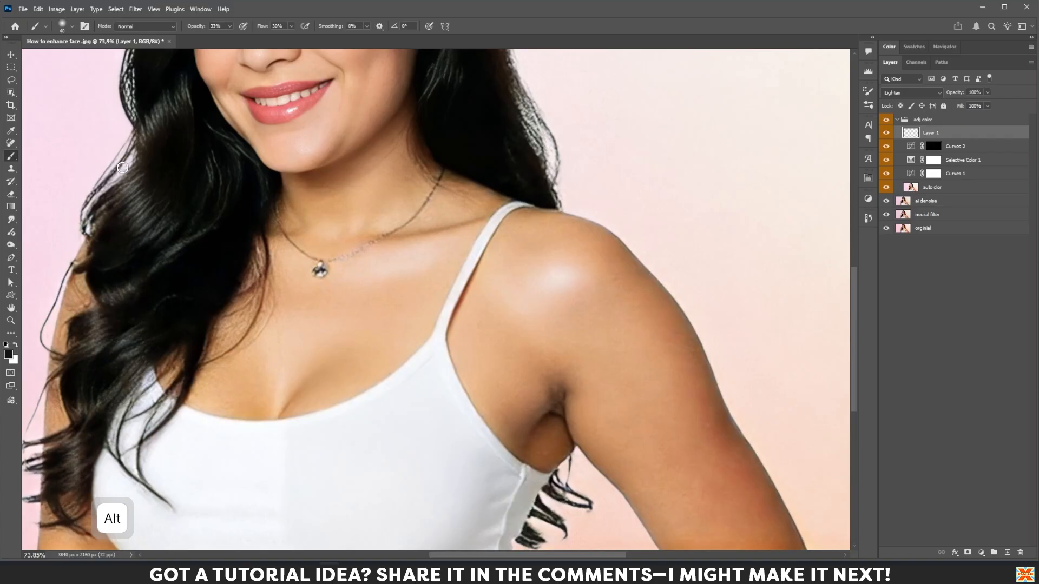
click(11, 158)
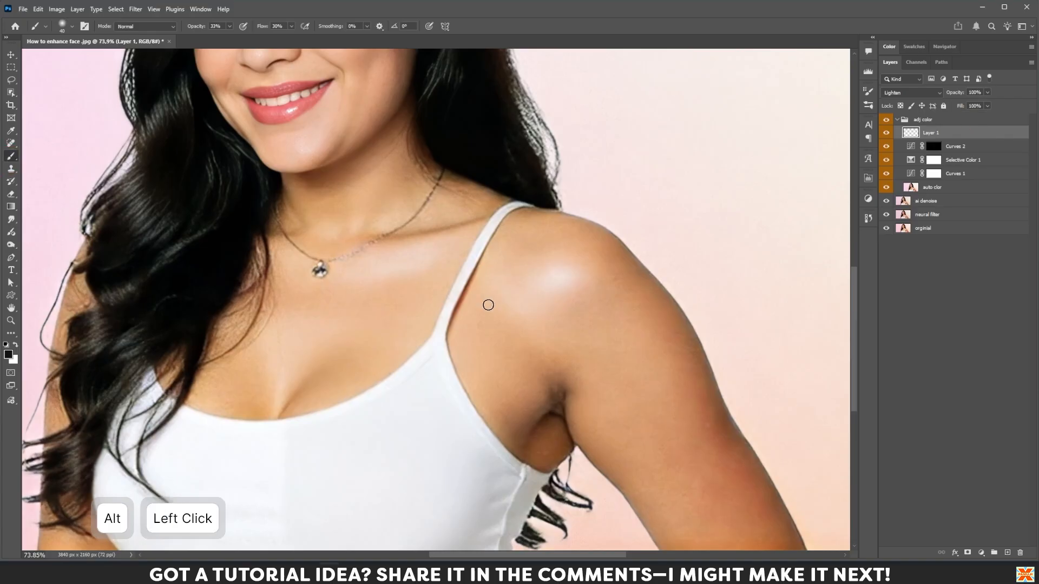
alt+click(535, 398)
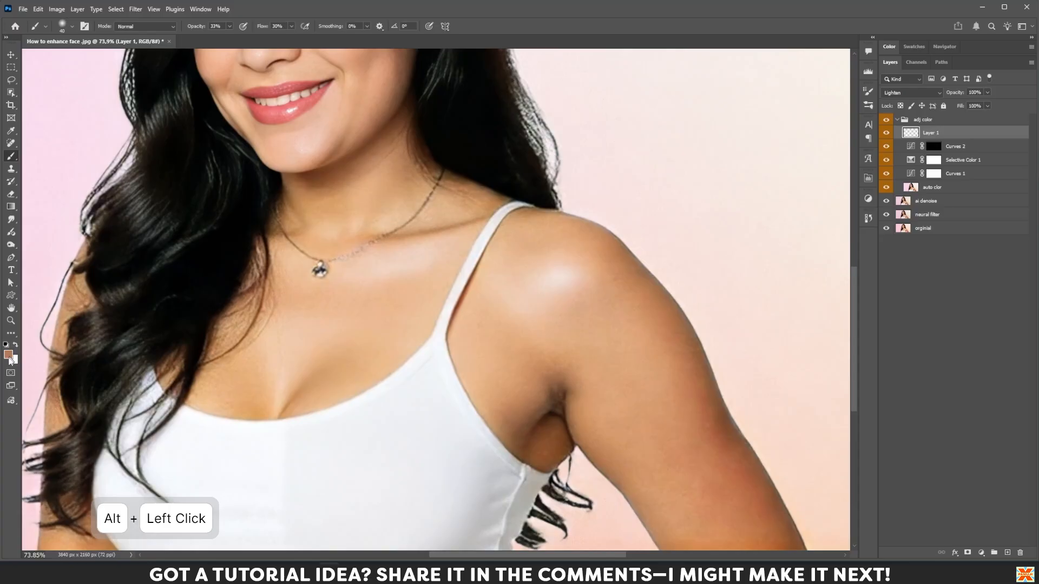
mouse_move(535, 417)
mouse_down()
mouse_move(548, 379)
mouse_move(565, 400)
mouse_move(526, 444)
mouse_move(566, 408)
mouse_move(560, 442)
mouse_move(545, 401)
mouse_move(561, 412)
mouse_move(568, 389)
mouse_move(526, 403)
mouse_move(520, 451)
mouse_up()
key(bracketright)
key(bracketright)
key(bracketright)
click(522, 403)
mouse_move(523, 403)
mouse_down()
mouse_move(548, 404)
mouse_move(560, 420)
mouse_up()
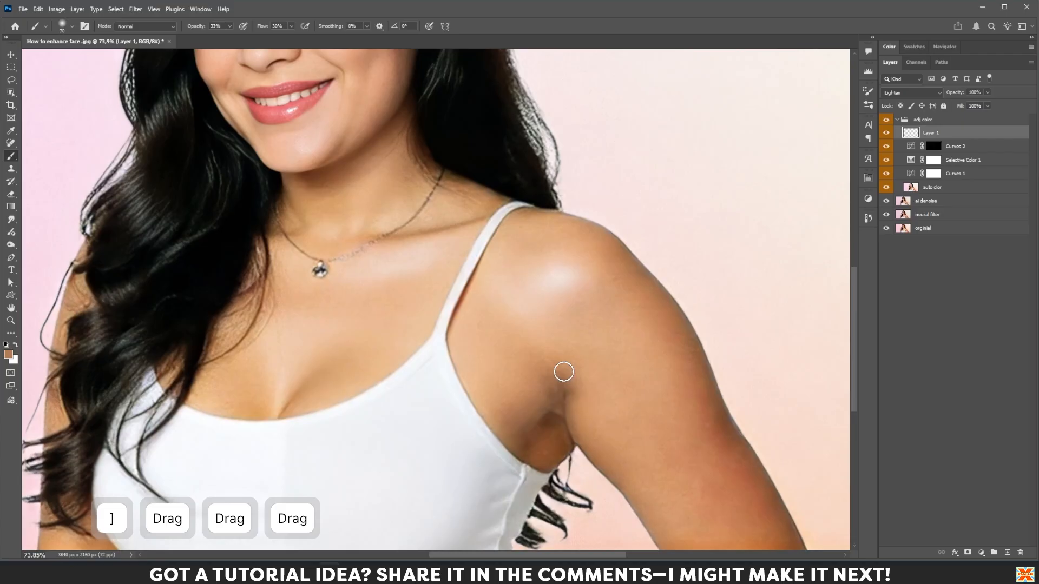
mouse_move(564, 371)
mouse_down()
mouse_move(570, 443)
mouse_move(542, 452)
mouse_move(530, 446)
mouse_move(561, 415)
mouse_move(526, 424)
mouse_move(558, 373)
mouse_up()
key(bracketleft)
key(bracketleft)
key(bracketright)
key(bracketright)
click(526, 454)
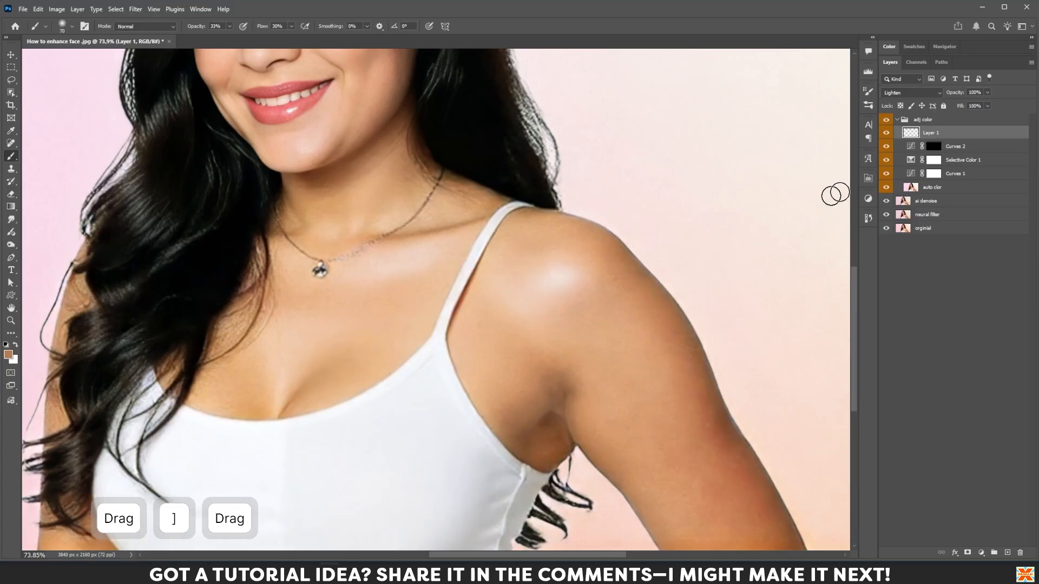
- Compare the underarm with and without the painted skin tone by switching Layer 1's visibility
click(887, 134)
click(887, 134)
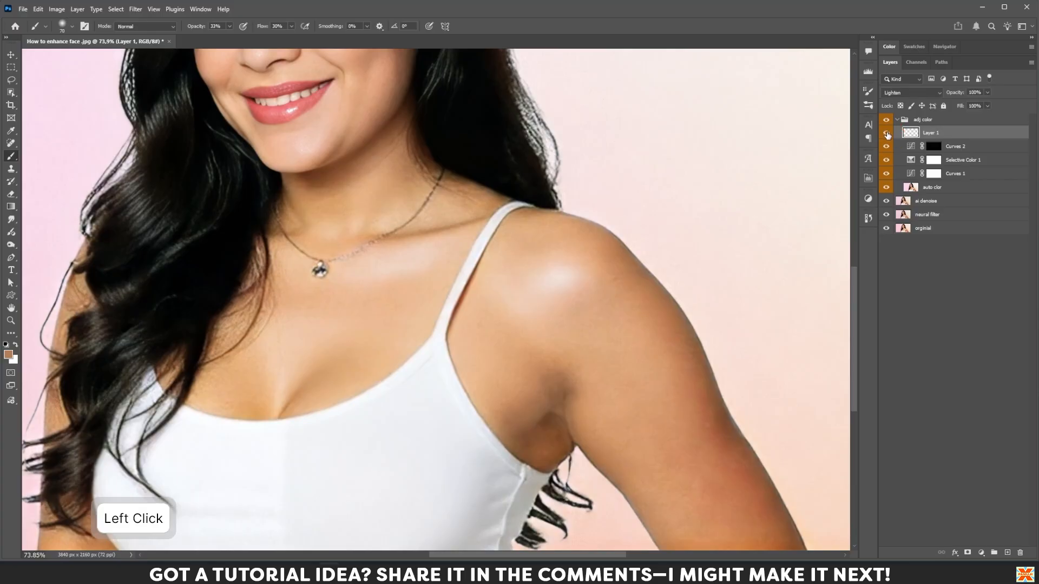
click(887, 134)
click(887, 134)
click(886, 134)
click(886, 134)
- Reduce Layer 1's opacity to 25%
click(987, 93)
drag(986, 105, 956, 113)
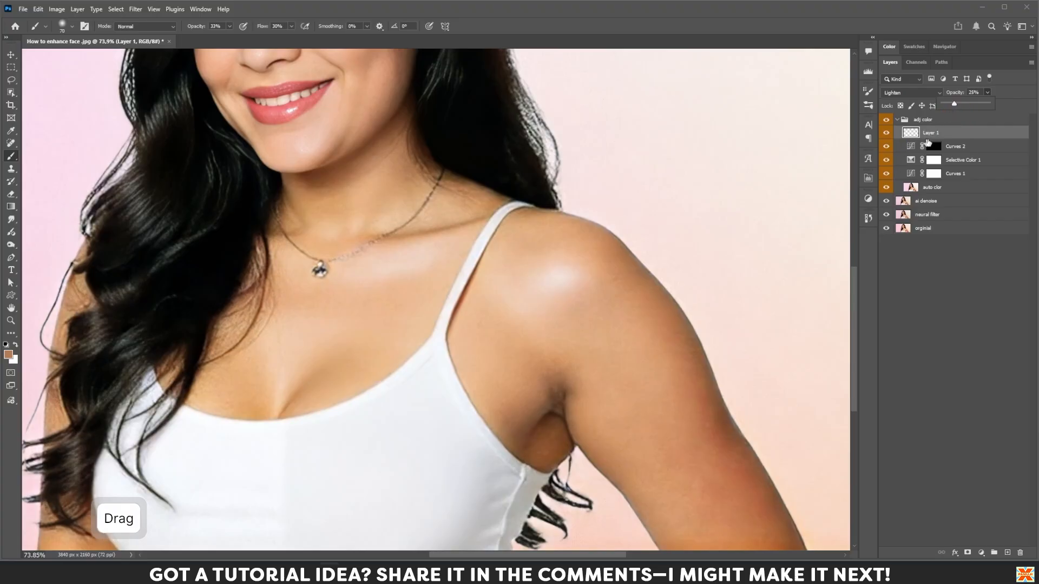
click(929, 143)
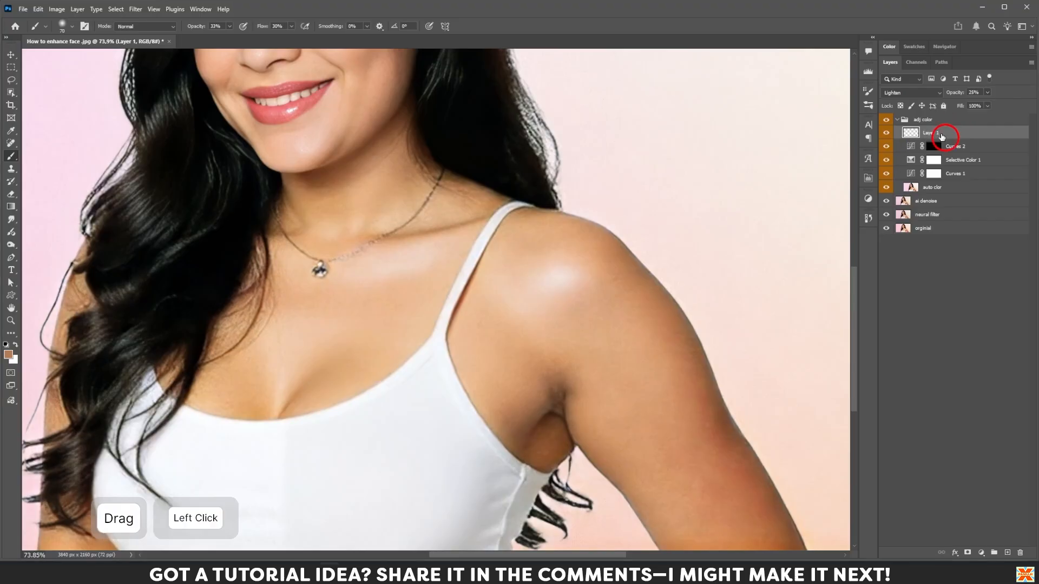
- Check the softened underarm correction by switching Layer 1 off and on repeatedly
click(886, 133)
click(887, 133)
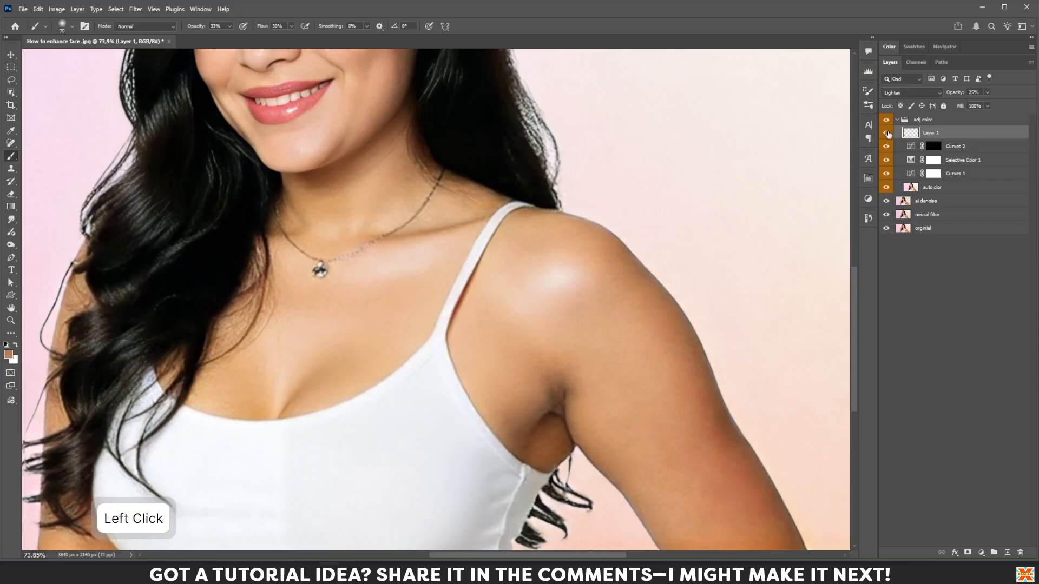
click(886, 134)
click(887, 134)
click(886, 133)
click(886, 133)
- Set Layer 1's opacity to 29%
click(988, 93)
drag(987, 103, 990, 104)
key(Return)
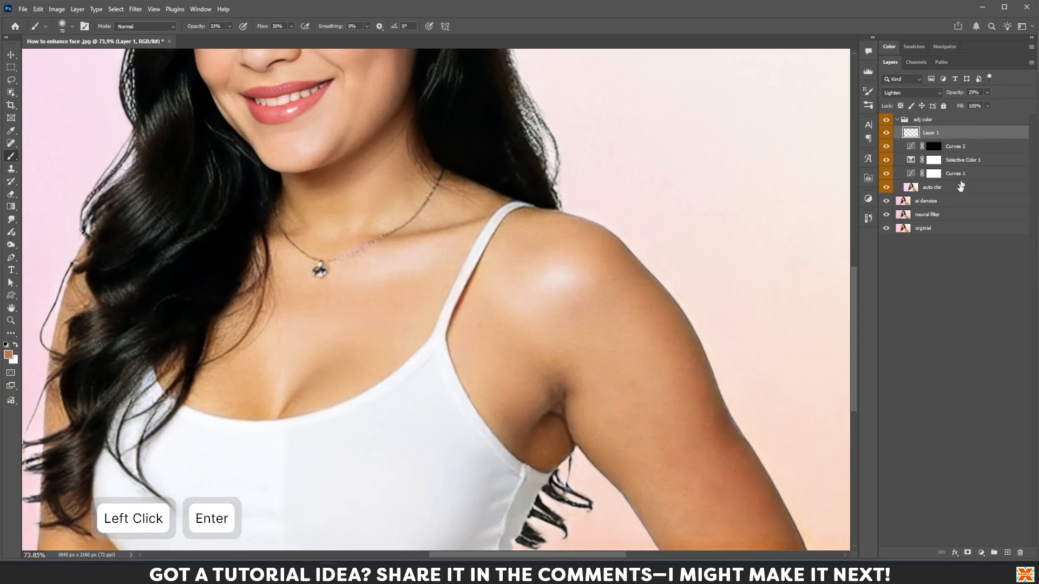
- Add another empty layer above Layer 1 and set its blend mode to Lighten
click(1007, 552)
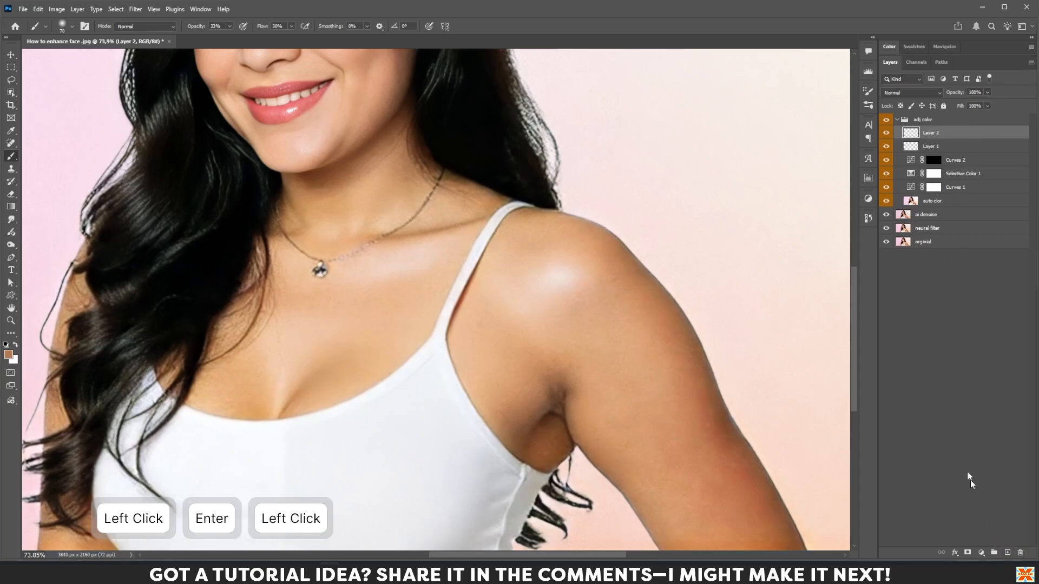
click(920, 92)
click(898, 179)
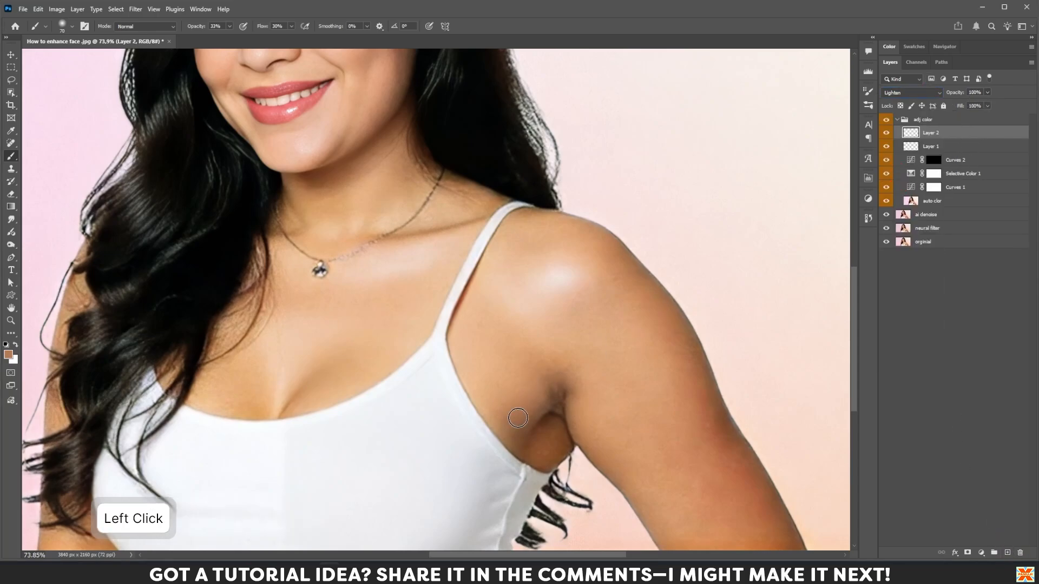
- Paint sampled skin tone on Layer 2 along the upper edge of the underarm shadow with a smaller soft brush
key(bracketleft)
key(bracketleft)
key(bracketleft)
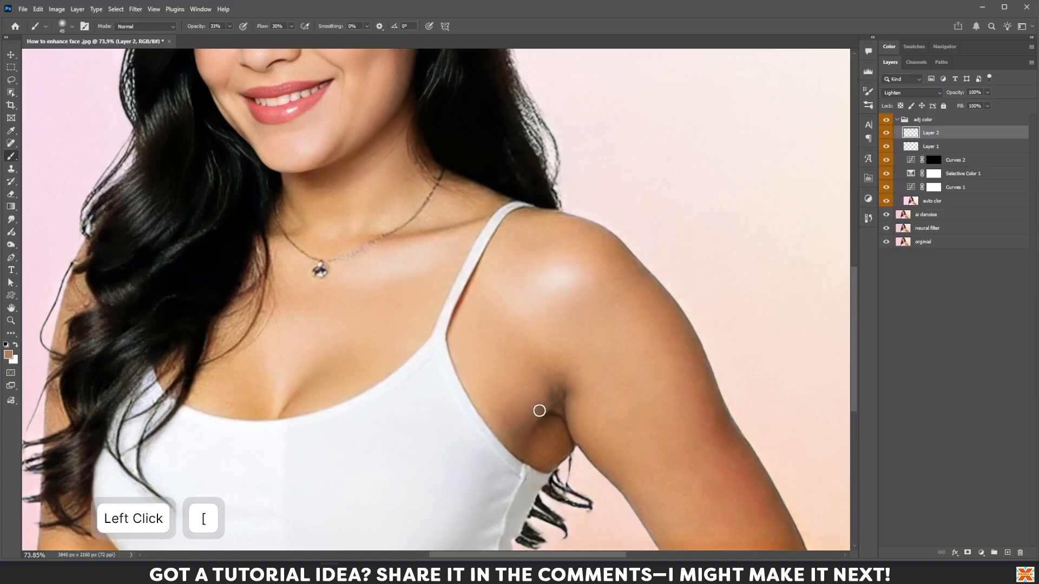
alt+click(530, 418)
click(530, 417)
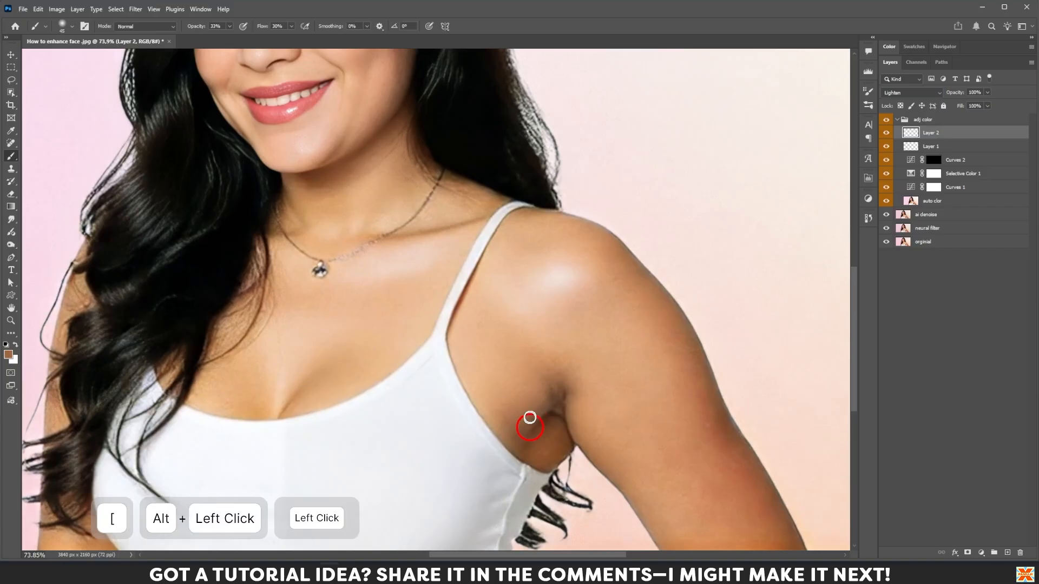
mouse_move(530, 417)
mouse_down()
mouse_move(554, 392)
mouse_move(578, 445)
mouse_up()
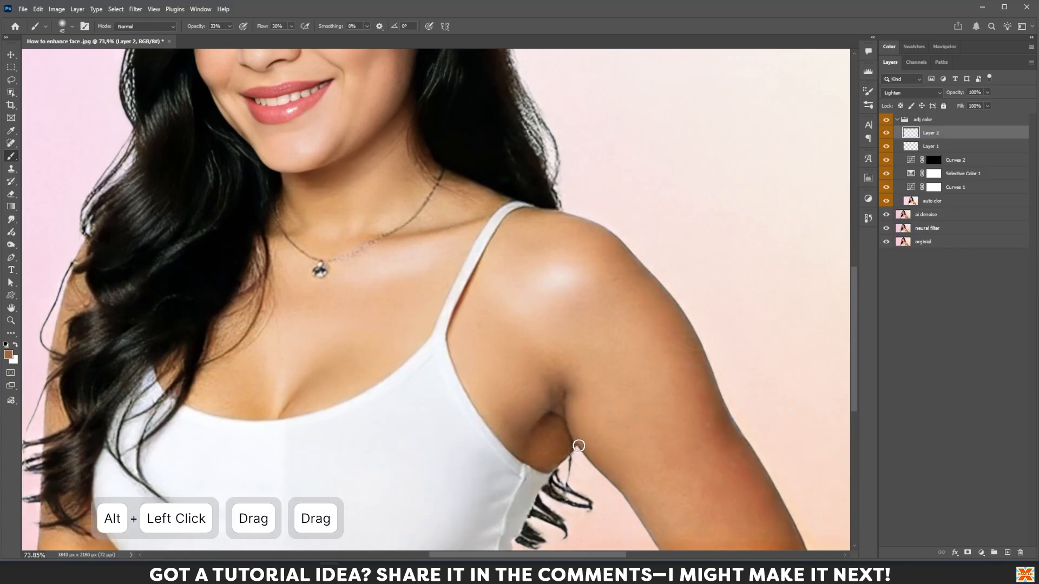
- Blend the lower underarm pocket on Layer 2 with a finer brush, resampling nearby skin tones between strokes
key(bracketleft)
key(bracketleft)
key(bracketleft)
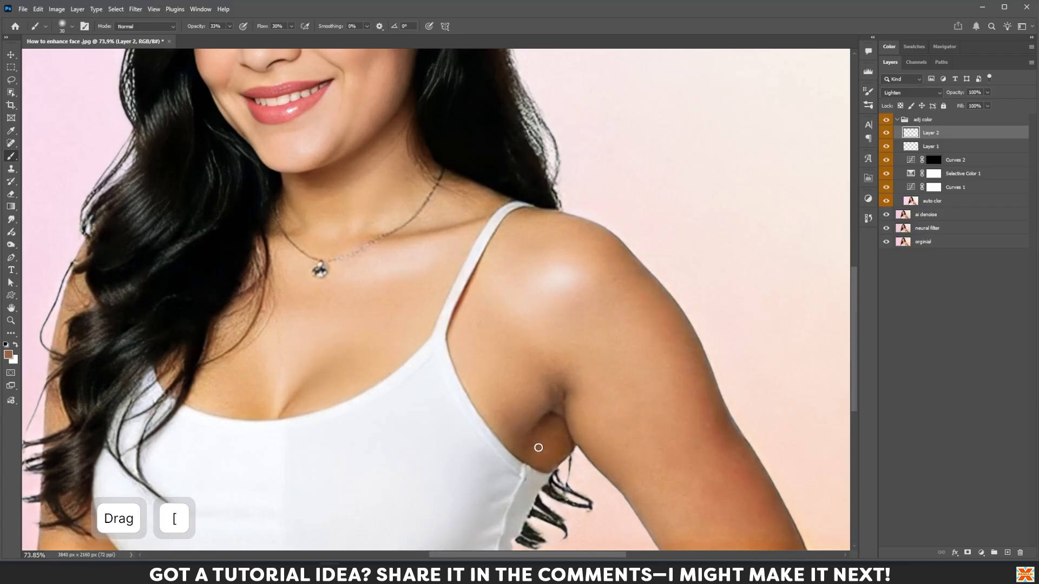
alt+click(518, 431)
click(520, 433)
mouse_move(519, 433)
mouse_down()
mouse_move(559, 417)
mouse_move(572, 436)
mouse_up()
alt+click(548, 435)
click(545, 424)
alt+click(543, 444)
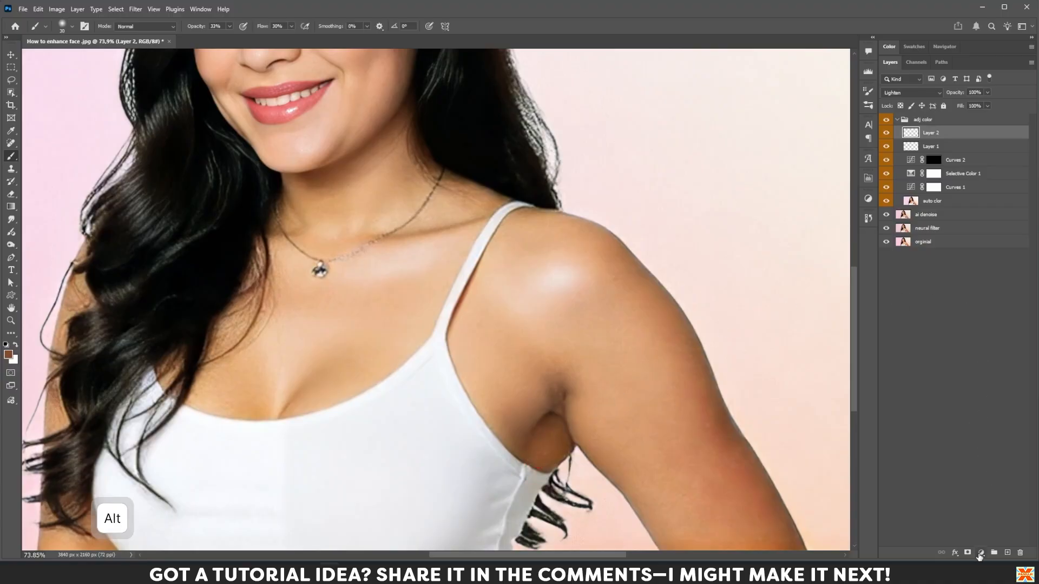
- Add a Selective Color adjustment above Layer 2 and set Cyan to -8% for the Neutrals
click(981, 552)
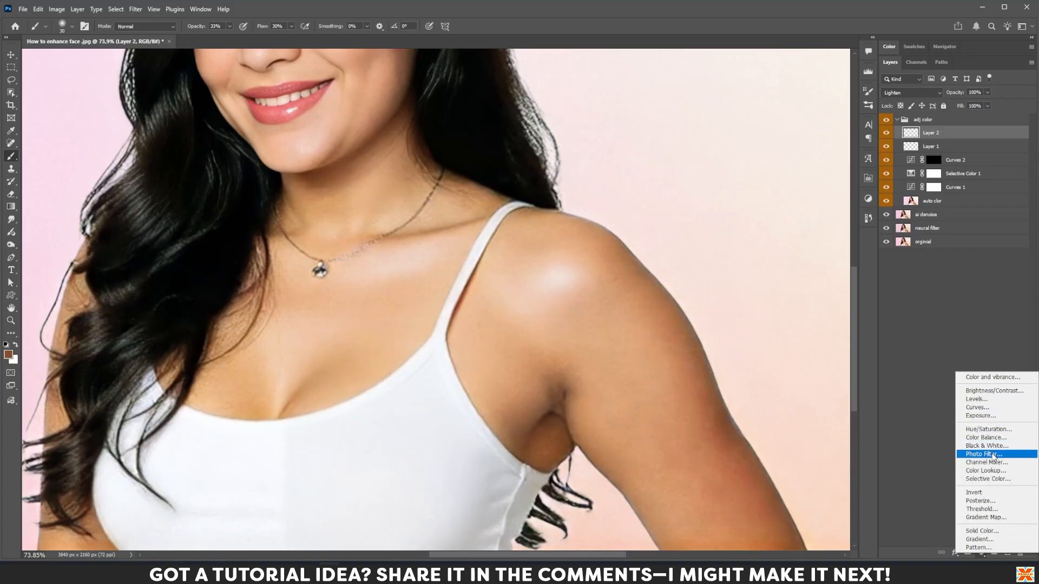
click(988, 478)
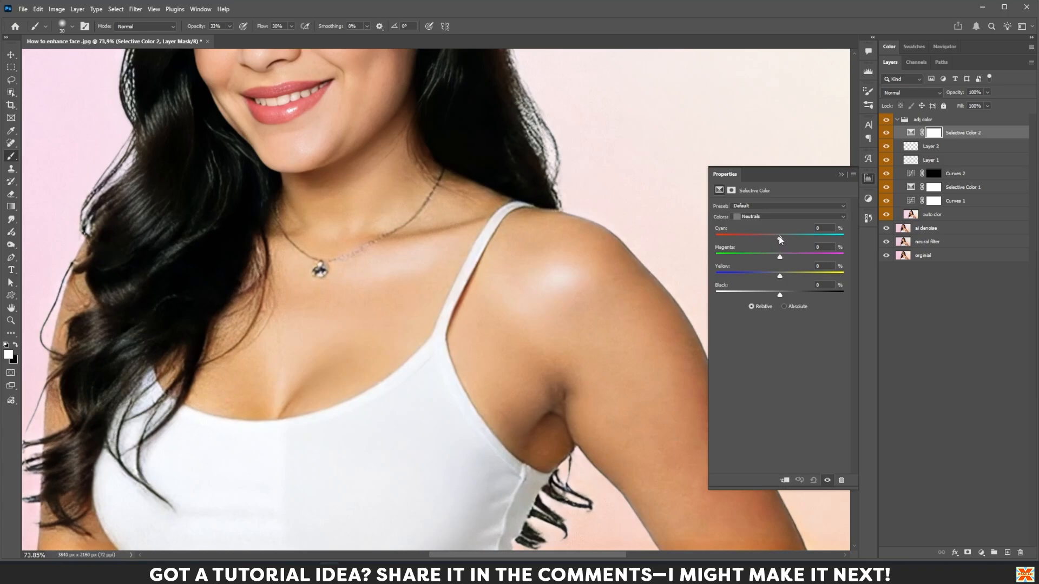
drag(779, 239, 777, 240)
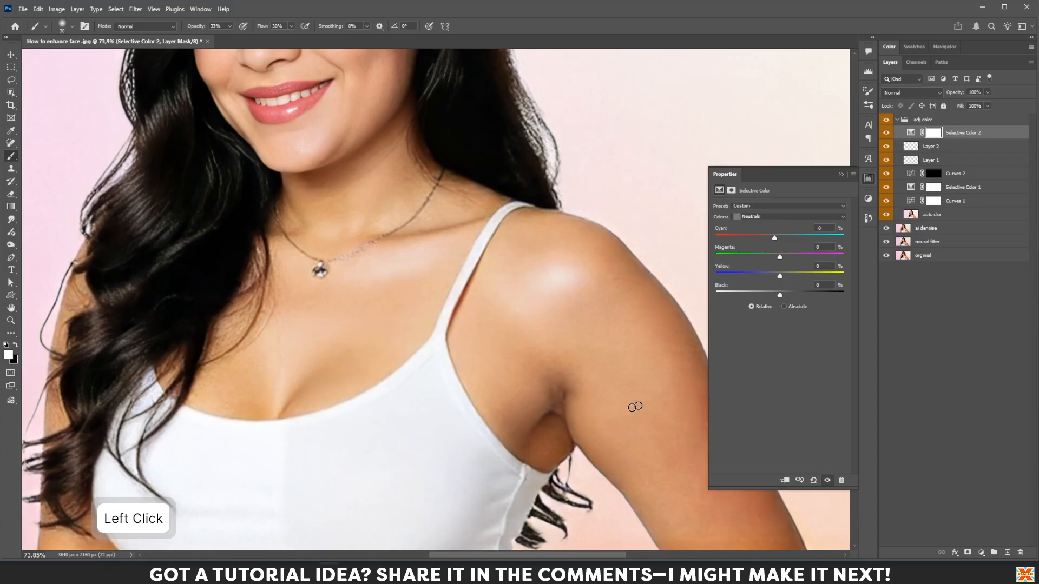
click(840, 176)
- Fill the Selective Color 2 mask with black to hide the adjustment
click(934, 137)
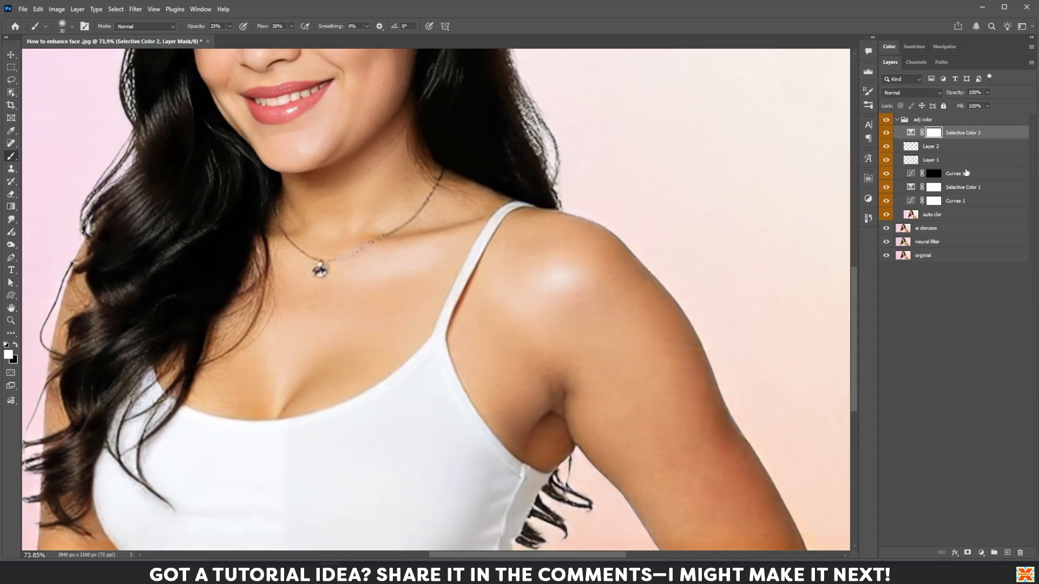
key(ctrl)
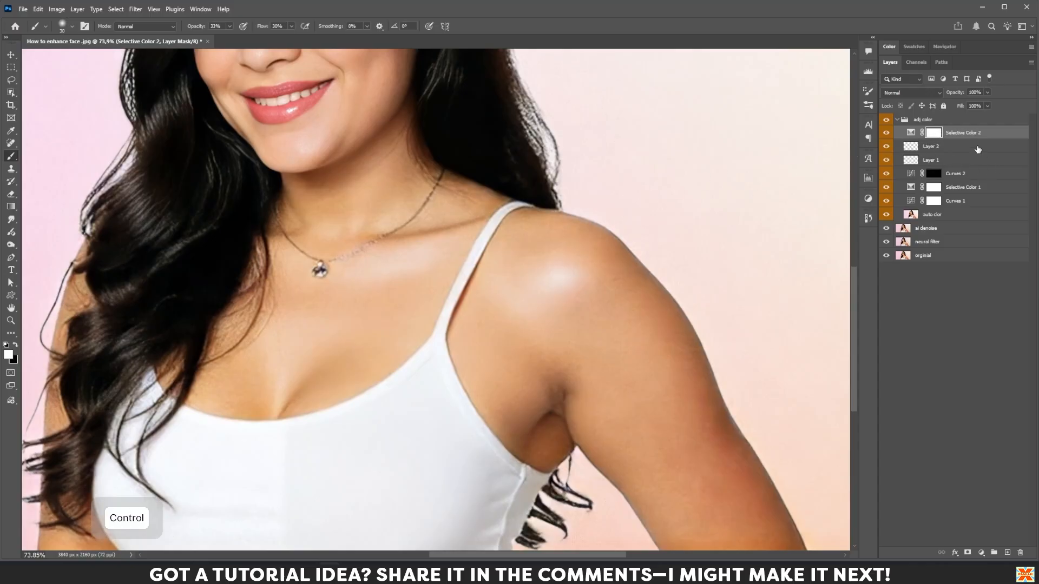
key(ctrl+Delete)
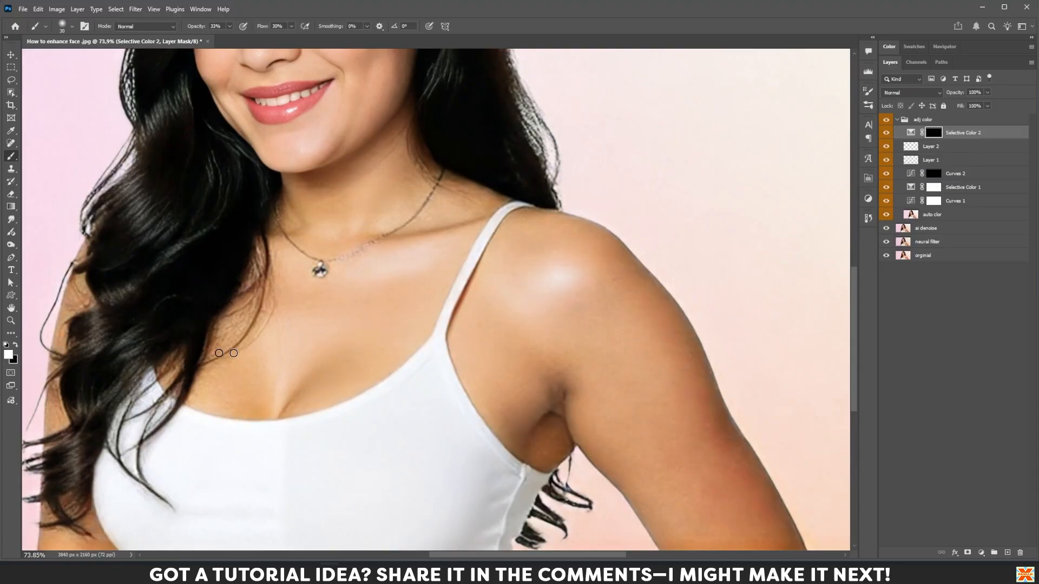
- Paint white on the Selective Color 2 mask over the underarm crease and compare the result with the adjustment off
mouse_move(543, 419)
mouse_down()
mouse_move(564, 393)
mouse_move(568, 433)
mouse_up()
key(bracketright)
key(bracketright)
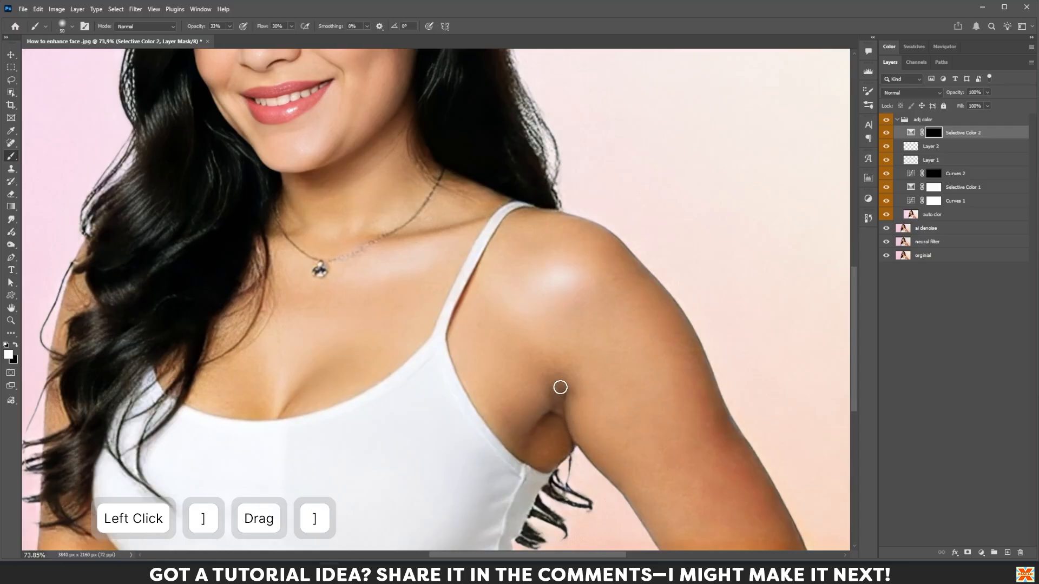
mouse_move(560, 384)
mouse_down()
mouse_move(536, 413)
mouse_move(515, 415)
mouse_move(520, 443)
mouse_move(564, 384)
mouse_move(568, 432)
mouse_move(549, 420)
mouse_move(520, 447)
mouse_move(563, 380)
mouse_move(572, 432)
mouse_move(561, 385)
mouse_move(528, 433)
mouse_move(553, 402)
mouse_move(578, 414)
mouse_up()
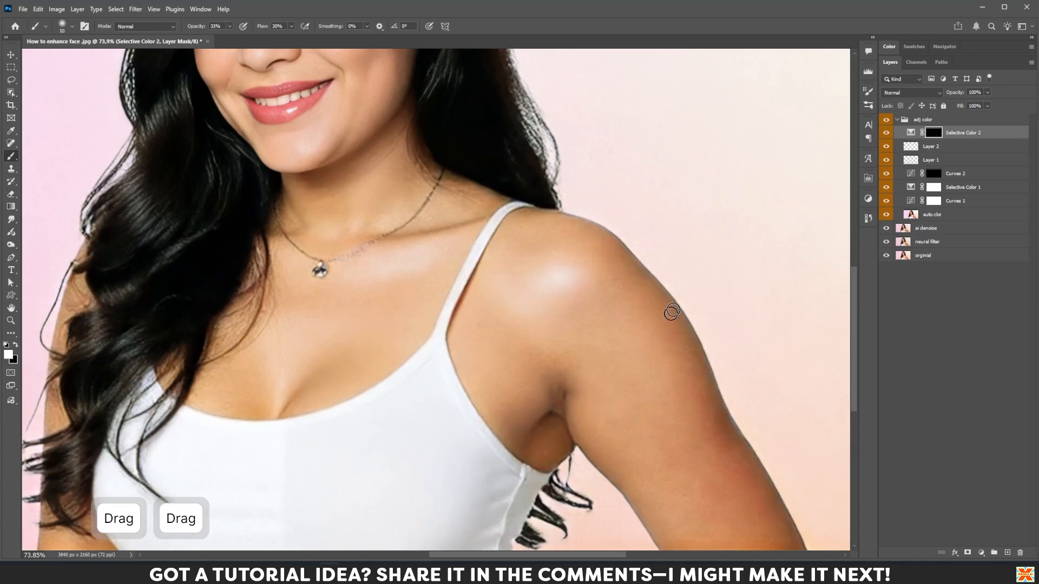
click(886, 132)
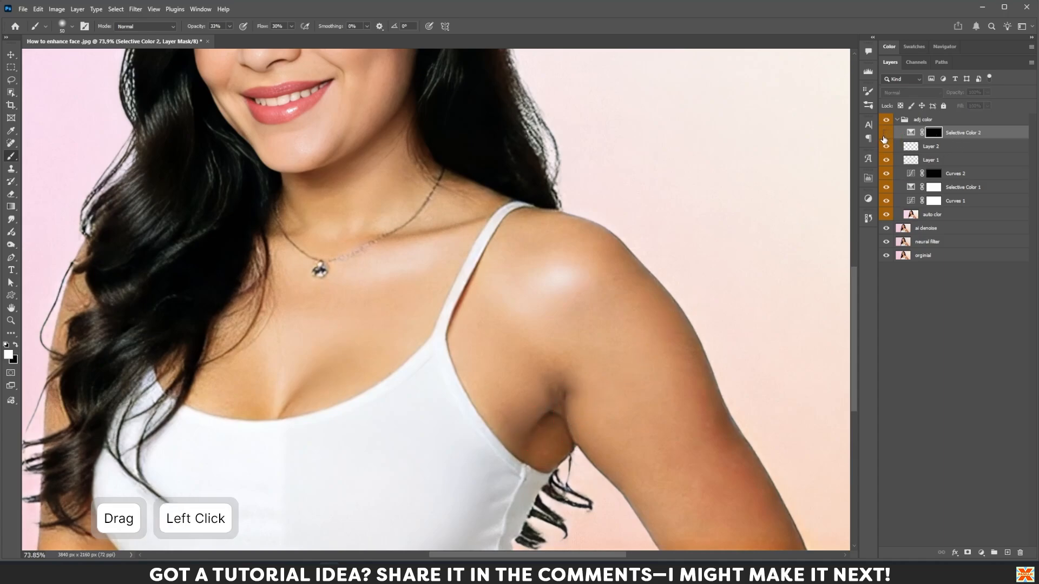
click(885, 134)
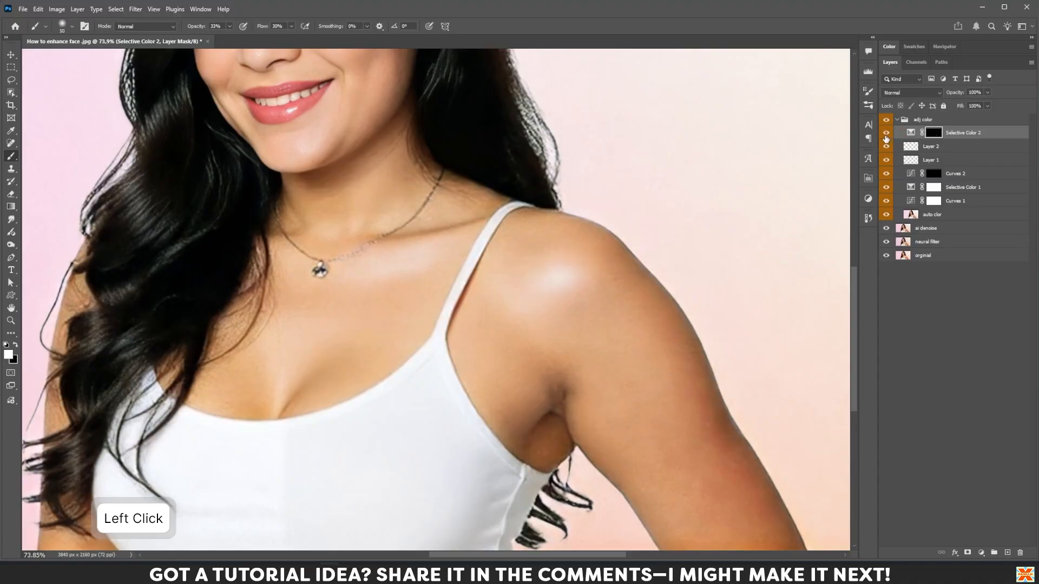
- Raise the brush opacity to 48% and flow to 47%, and paint more white over the underarm on the Selective Color 2 mask
click(230, 26)
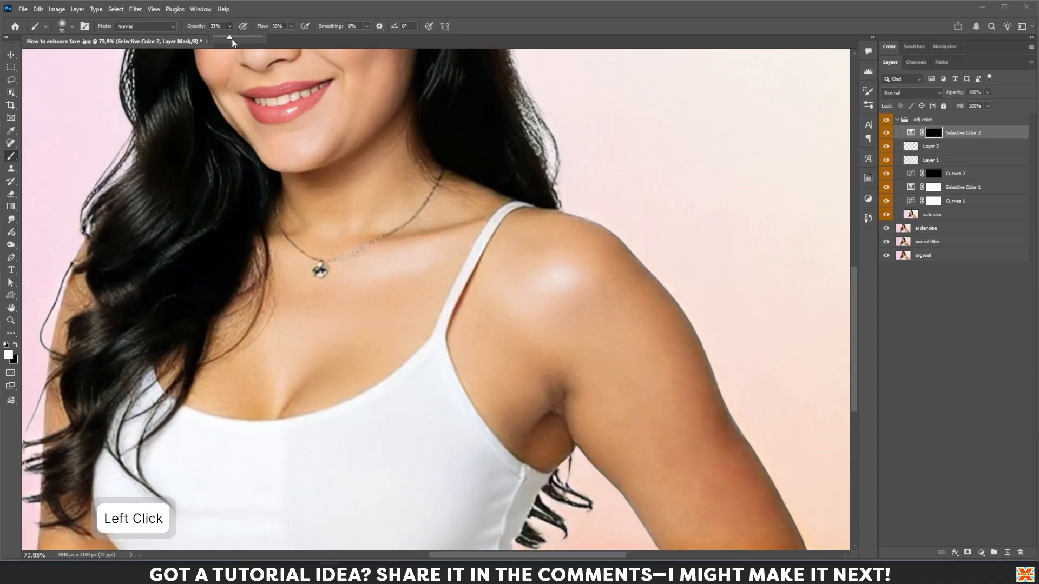
click(291, 26)
drag(290, 38, 298, 39)
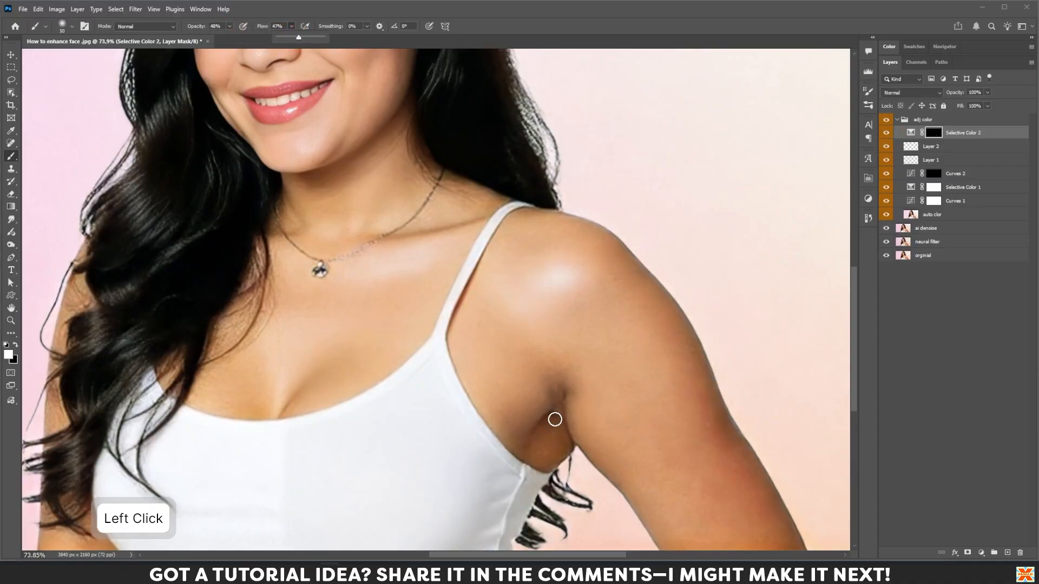
mouse_move(558, 399)
mouse_down()
mouse_move(571, 438)
mouse_move(556, 388)
mouse_move(512, 440)
mouse_move(526, 438)
mouse_move(528, 450)
mouse_move(560, 392)
mouse_move(571, 426)
mouse_up()
click(570, 399)
drag(568, 391, 533, 411)
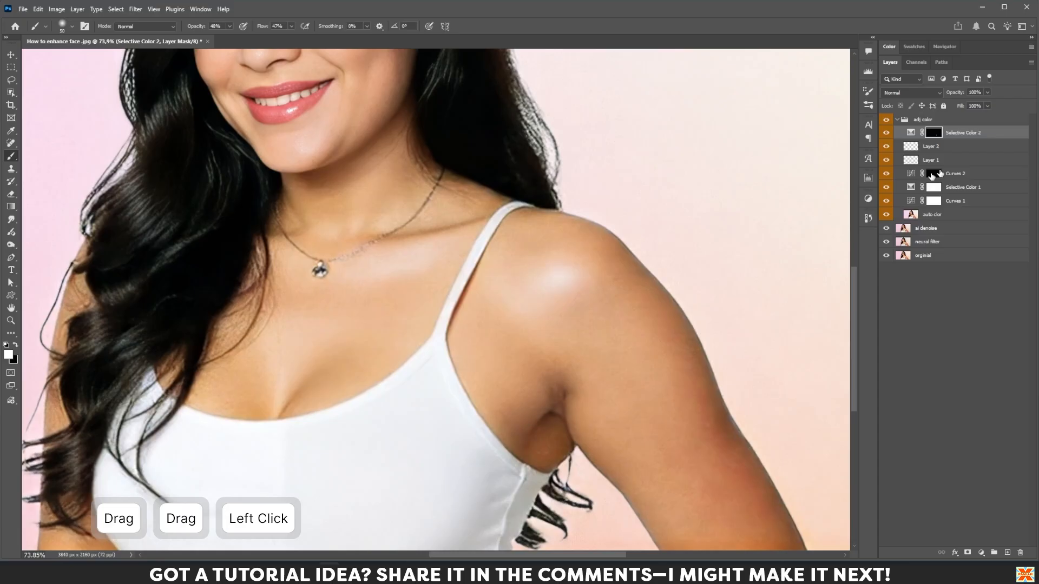
- Compare the underarm with Selective Color 2 hidden and shown several times
click(887, 134)
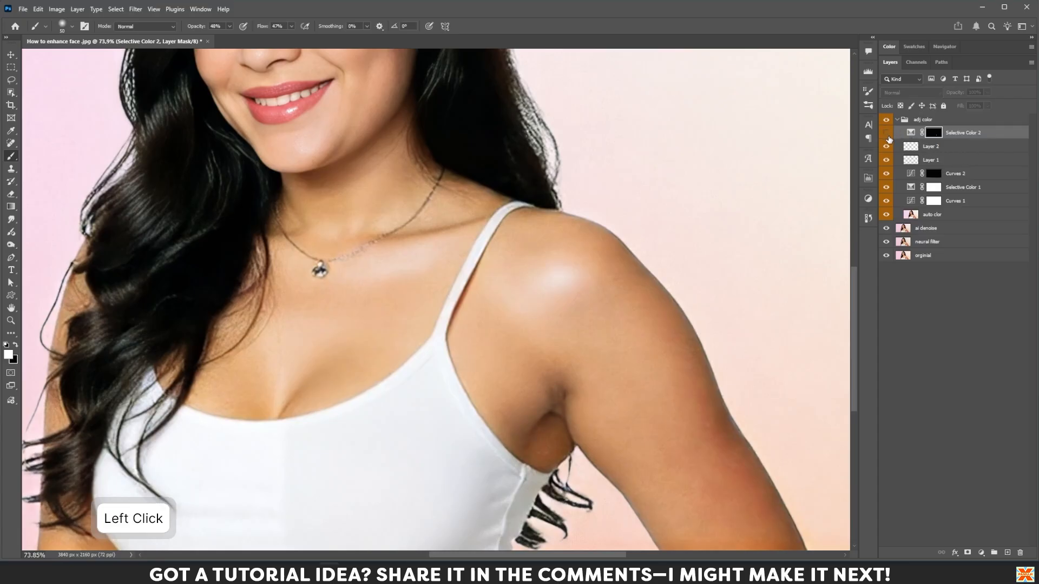
click(886, 135)
click(886, 134)
click(886, 134)
click(886, 134)
click(886, 134)
click(886, 134)
click(887, 136)
- Group Selective Color 2, Layer 2 and Layer 1, and name the group "arm pit"
key(shift)
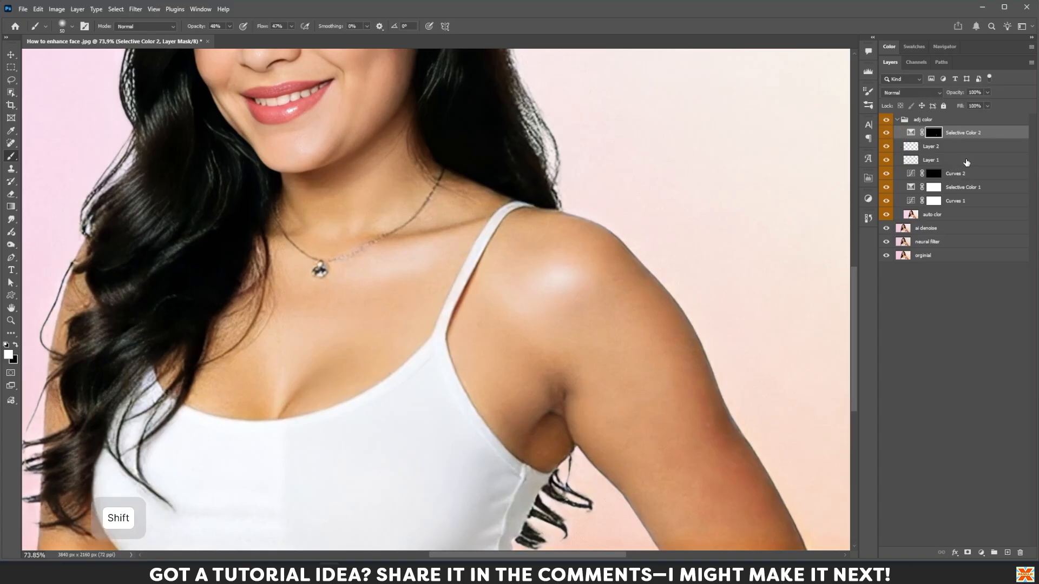
shift+click(971, 164)
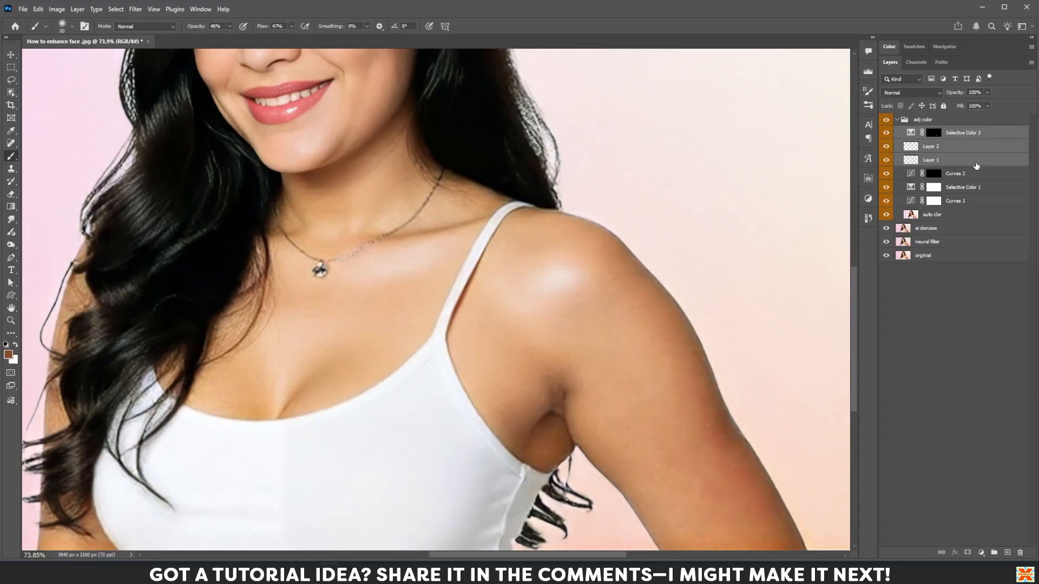
key(ctrl)
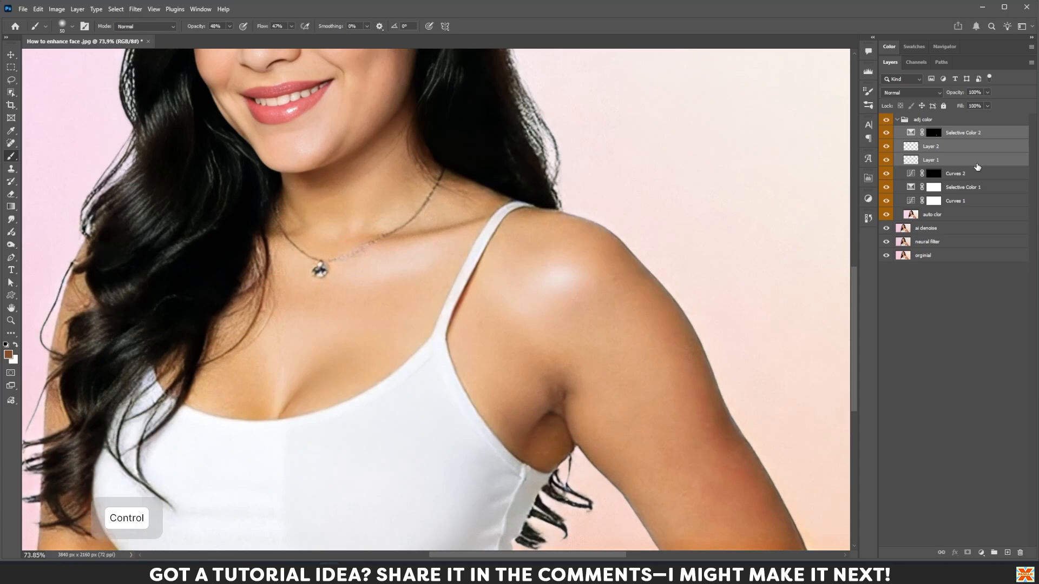
key(ctrl+g)
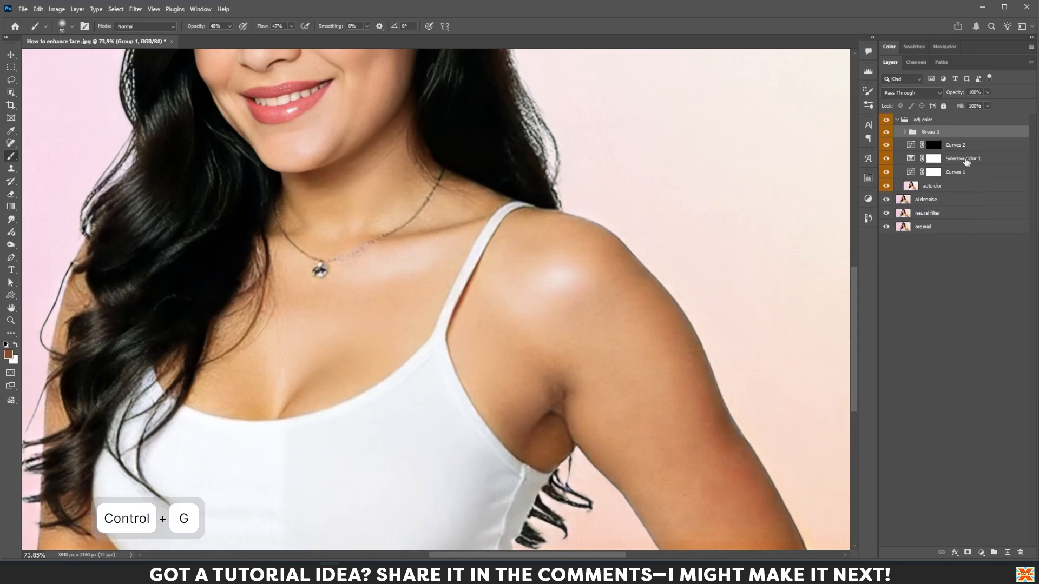
double_click(930, 132)
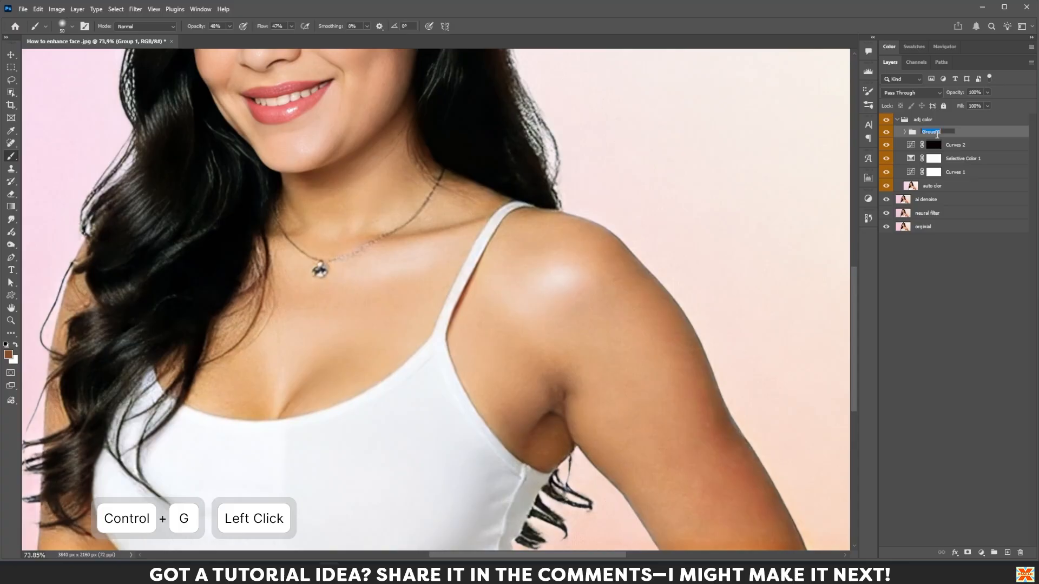
text(a)
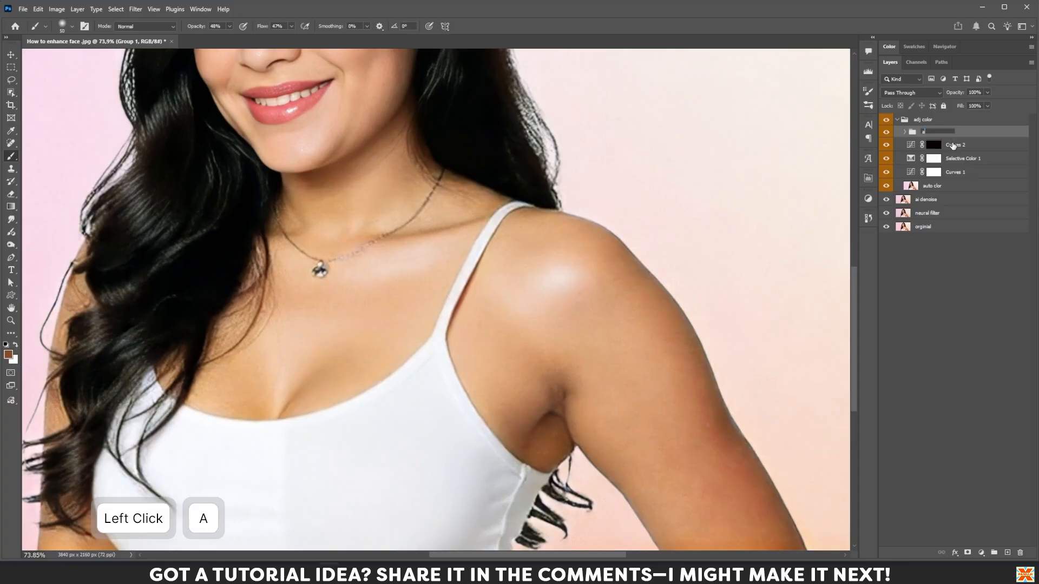
text(rm pit)
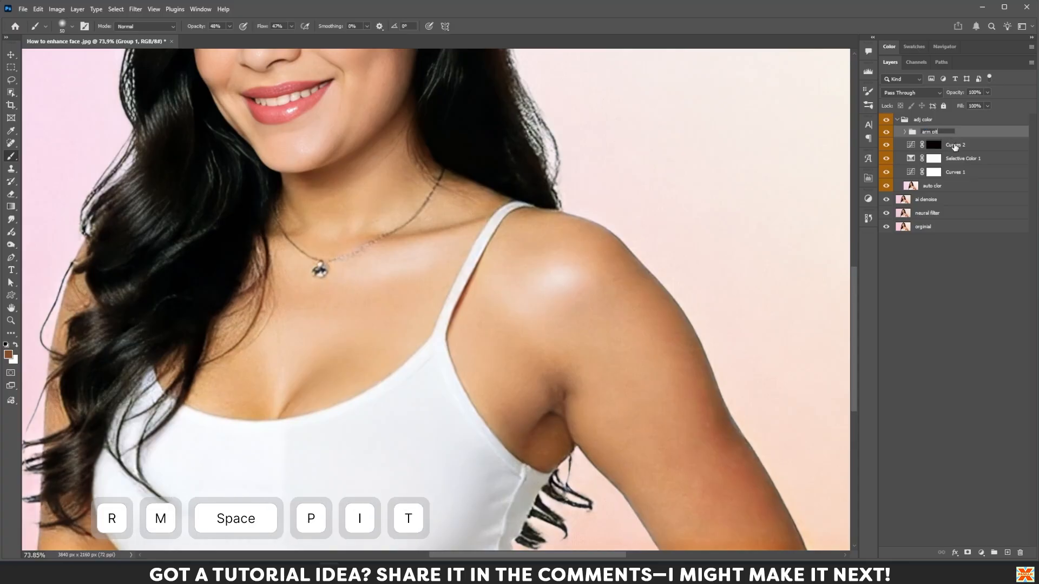
key(Return)
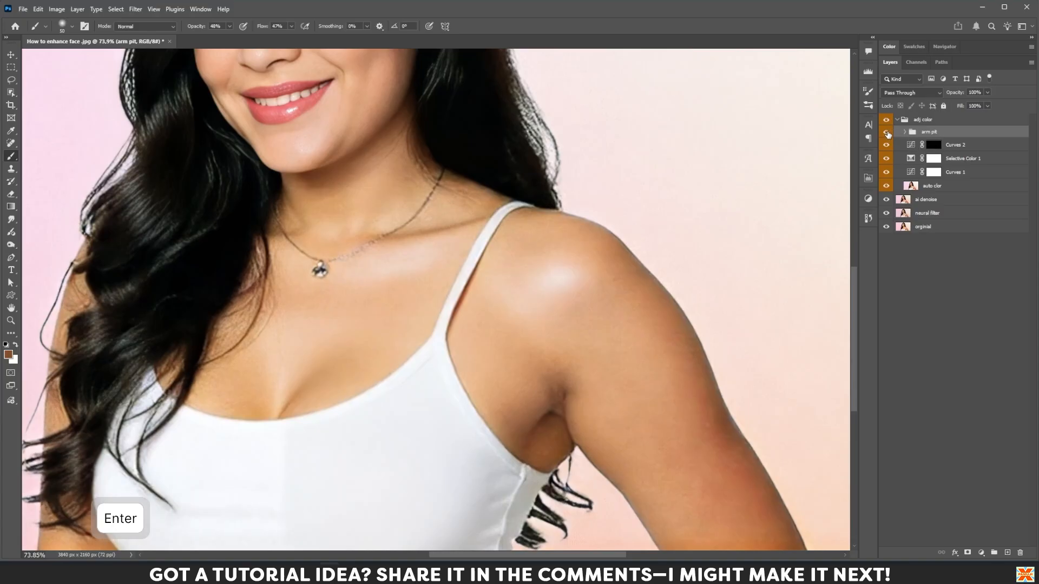
- Compare the underarm before and after by toggling the arm pit group's visibility
click(886, 133)
click(887, 133)
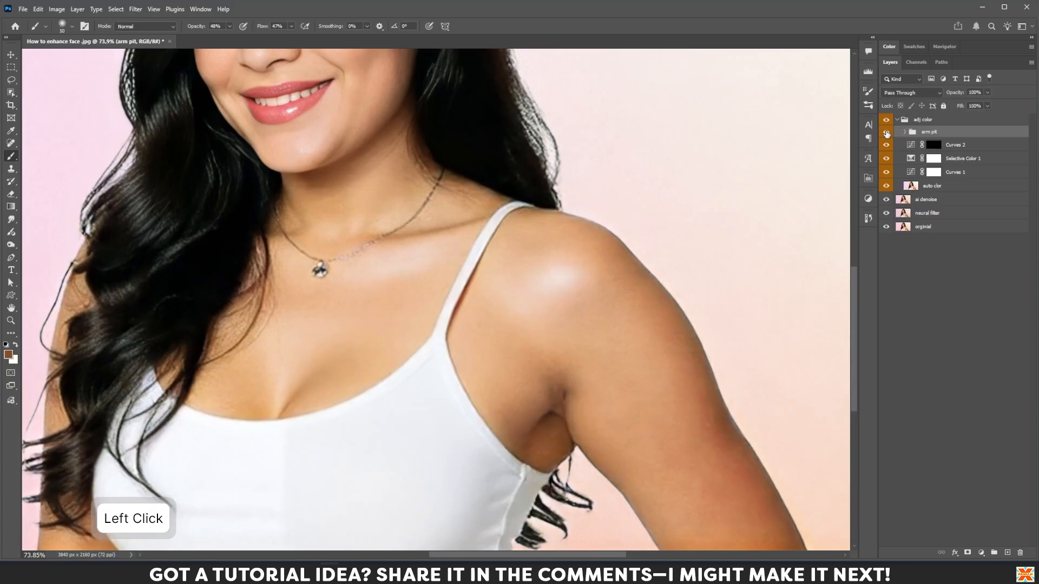
click(886, 133)
click(886, 133)
click(885, 132)
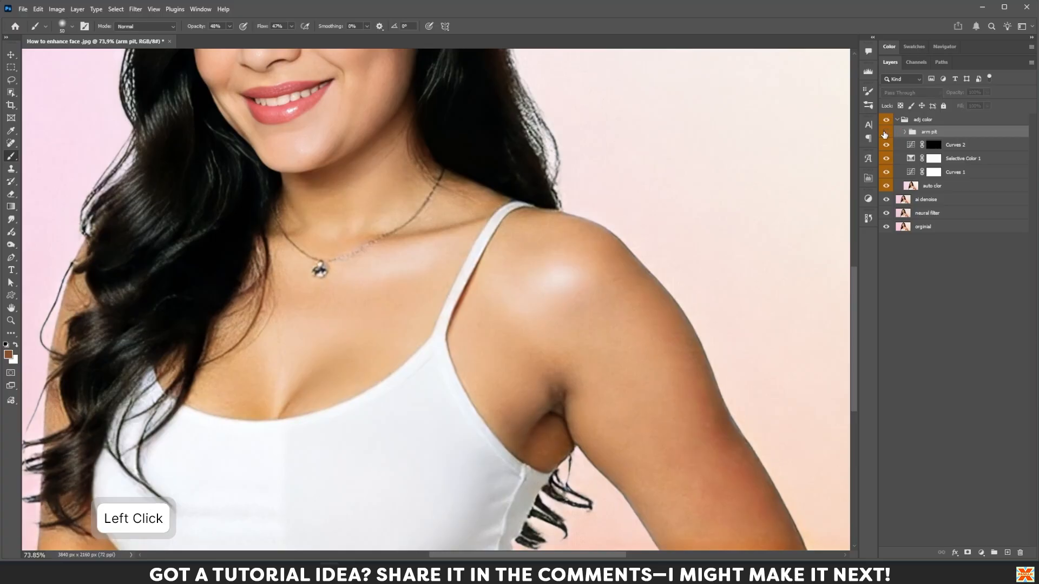
click(885, 133)
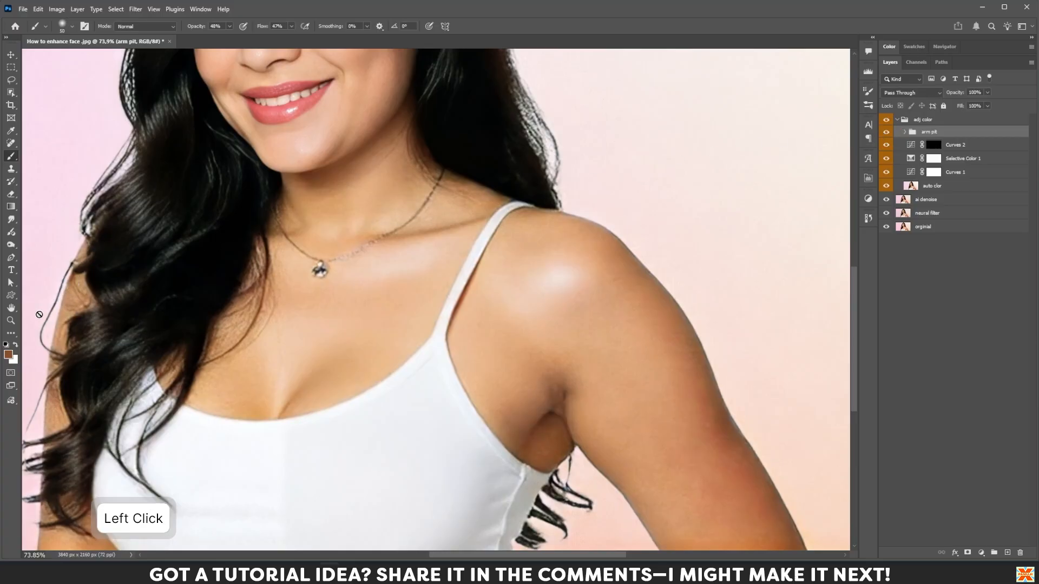
- Fit the whole portrait in view and collapse the adj color group
click(11, 320)
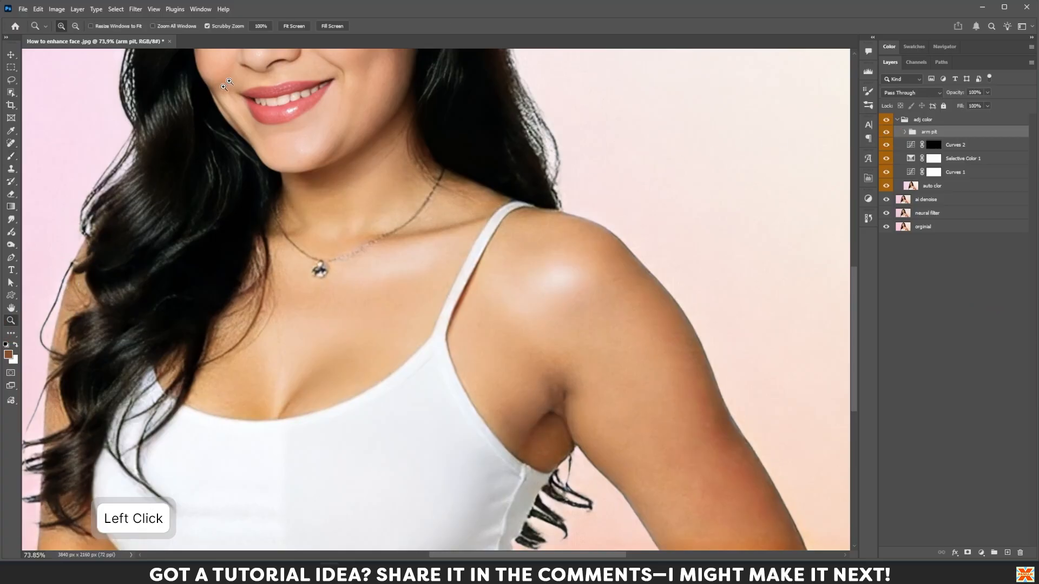
click(297, 28)
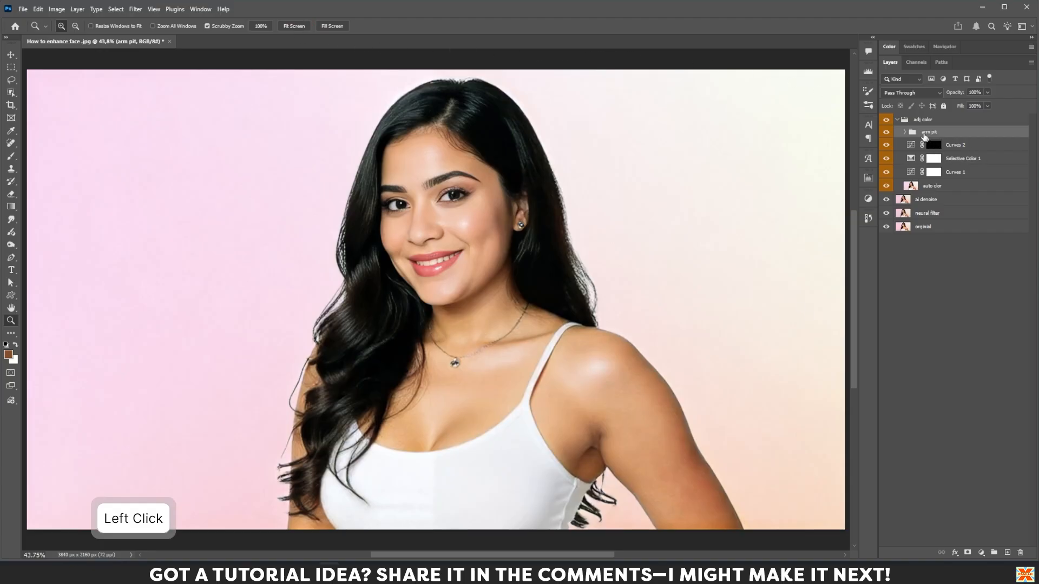
click(897, 121)
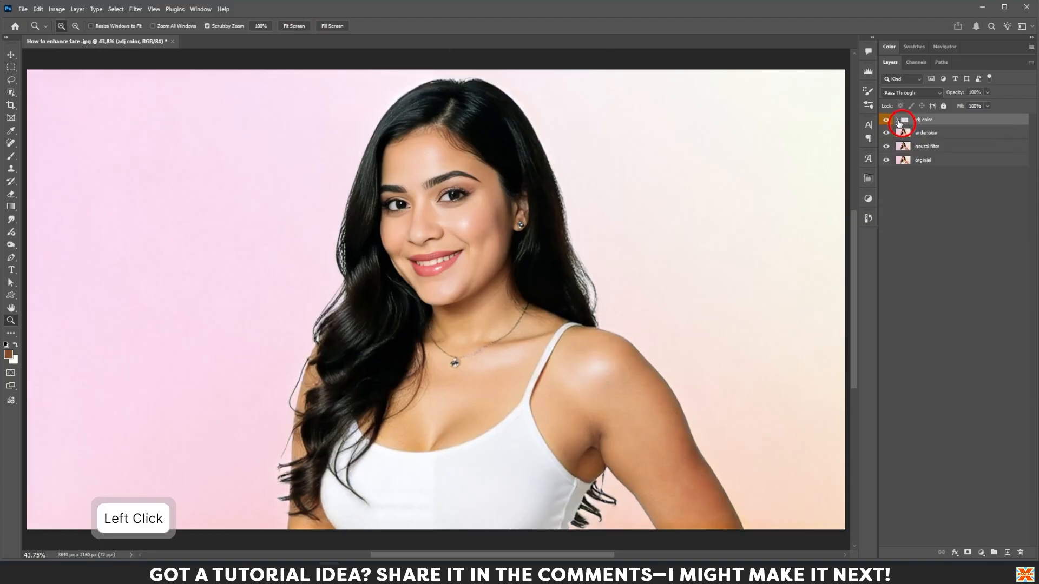
- Compare the original photo with the finished enhancement by repeatedly isolating the original layer and restoring all layers
key(alt)
alt+click(887, 162)
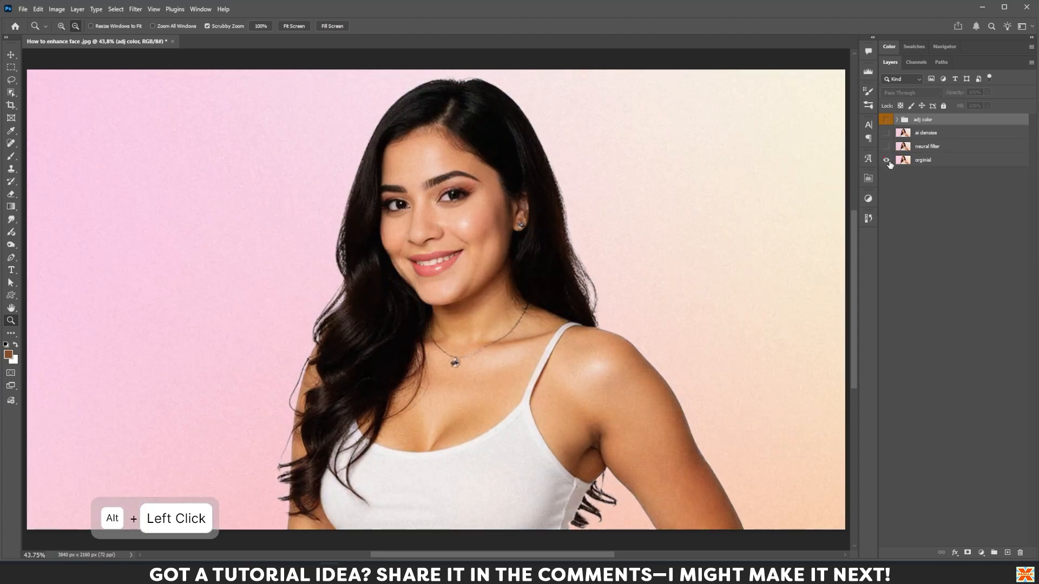
alt+click(887, 161)
alt+click(886, 161)
alt+click(886, 161)
alt+click(887, 161)
alt+click(886, 162)
alt+click(886, 162)
alt+click(886, 163)
alt+click(886, 164)
alt+click(886, 163)
alt+click(886, 164)
alt+click(886, 163)
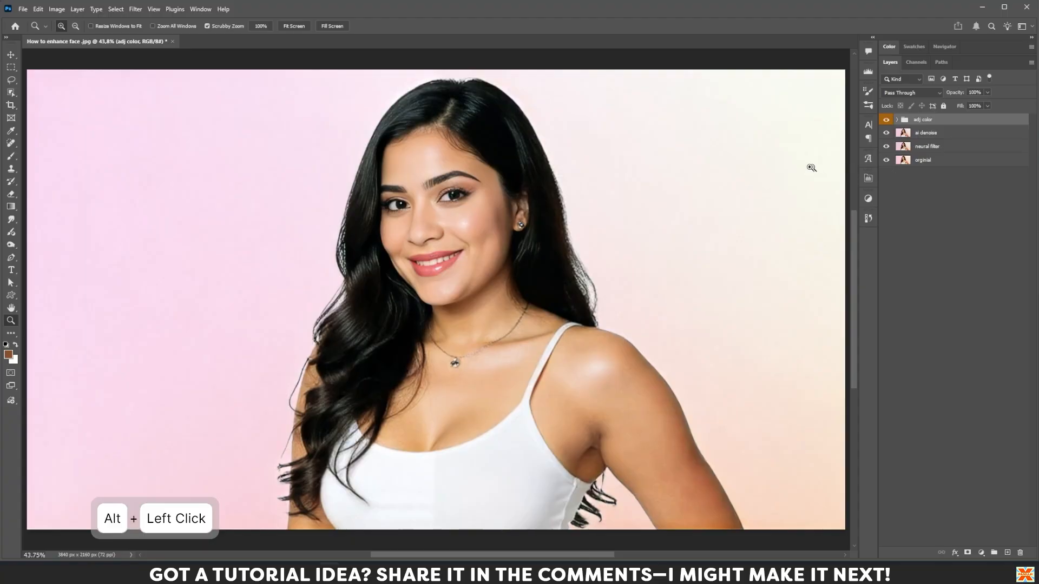
- Save the document as the Photoshop file "How to enhance face and skin 2 .psd" in folder L inside "0017 How to Enhance Face"
click(23, 9)
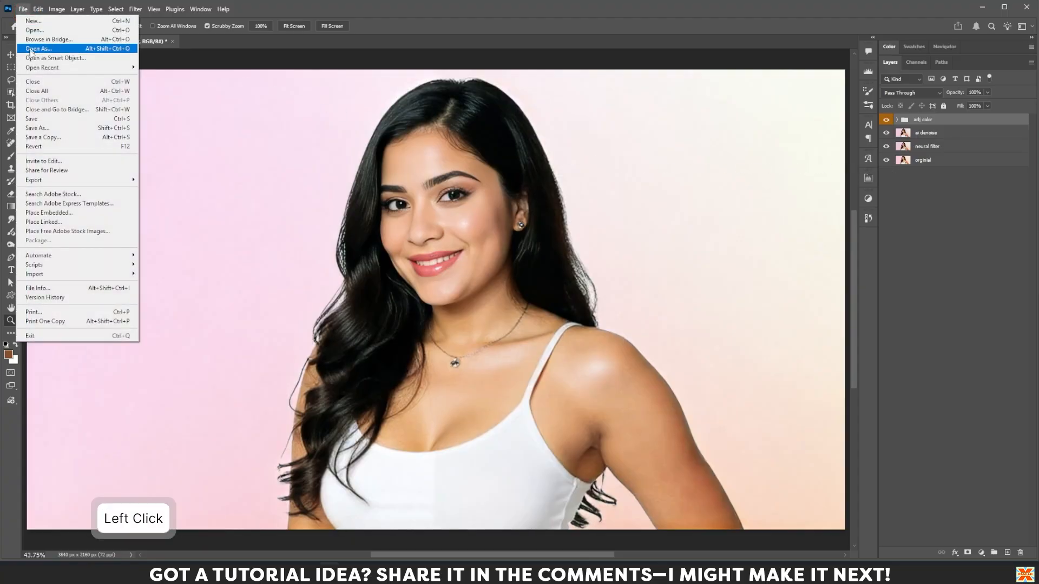
click(46, 120)
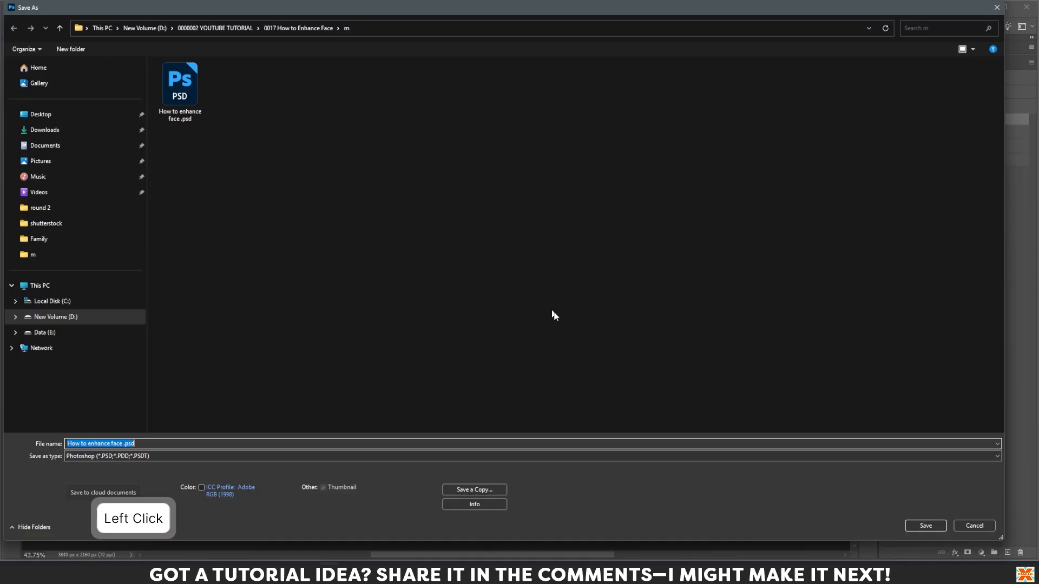
click(299, 28)
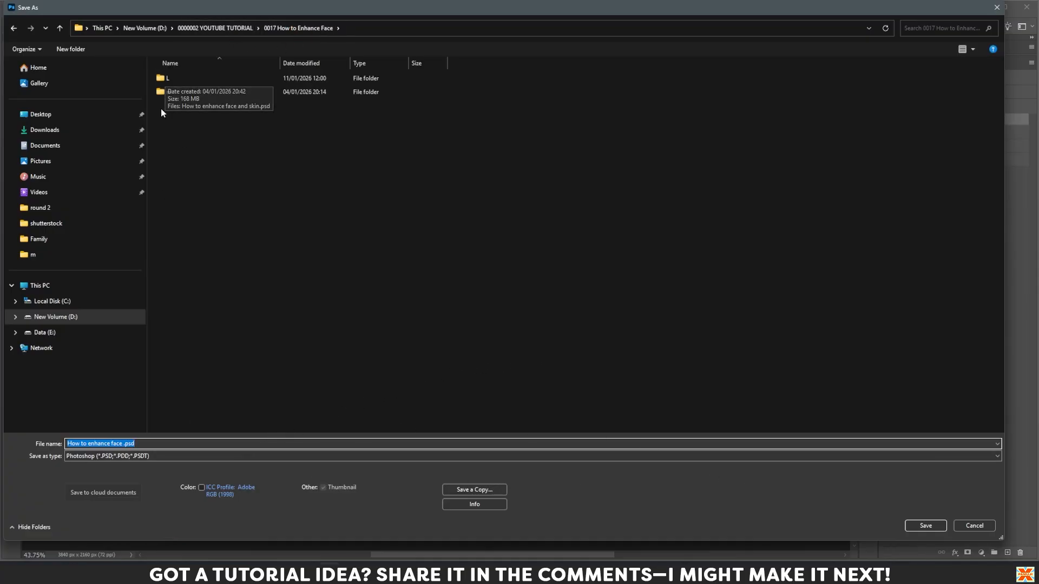
double_click(165, 79)
click(181, 92)
click(145, 444)
text(2)
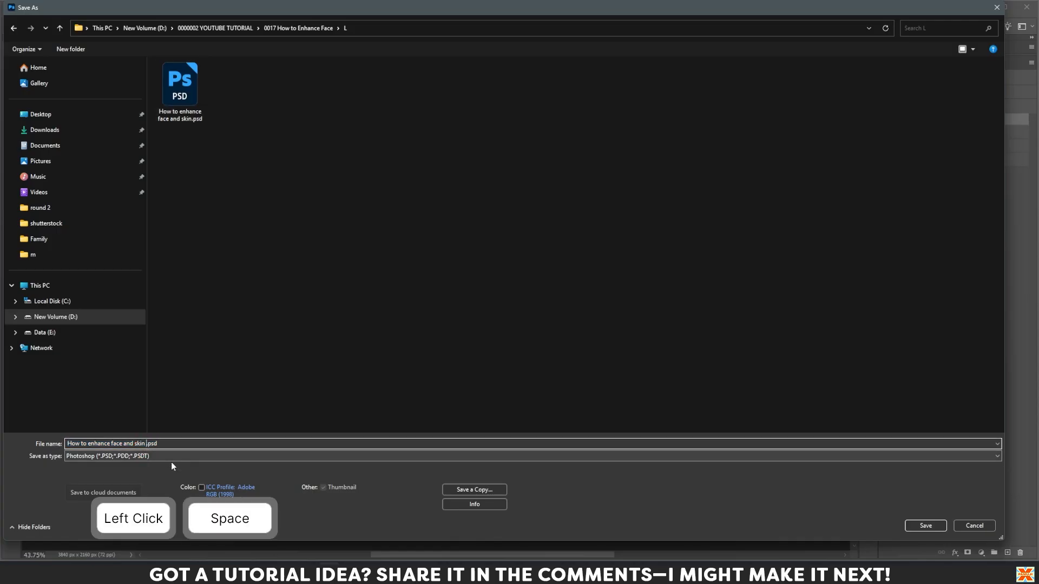
click(925, 526)
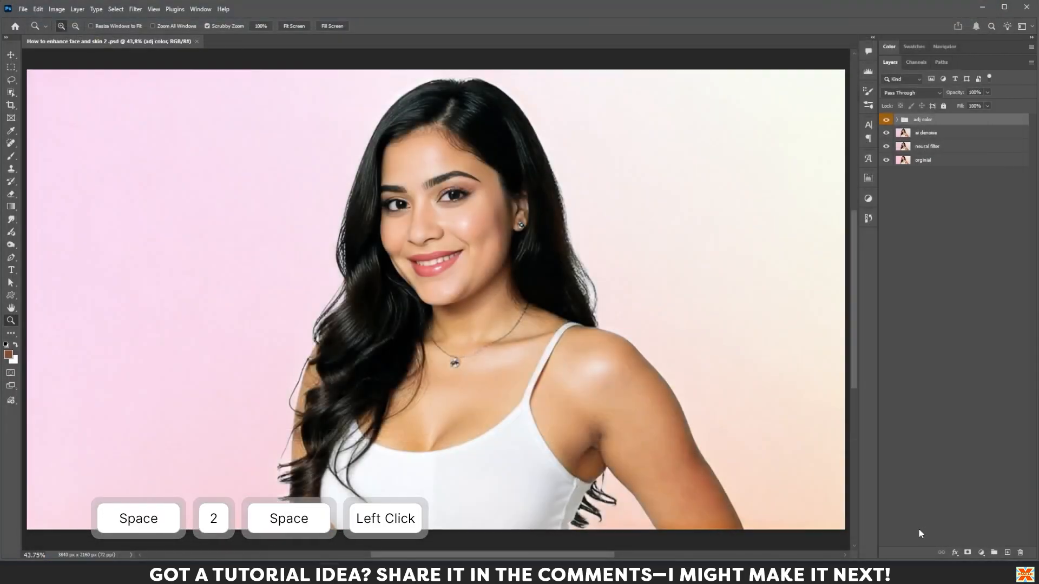
- Compare the face at 100% before and after enhancement by repeatedly isolating the orginial layer and restoring all layers
click(260, 26)
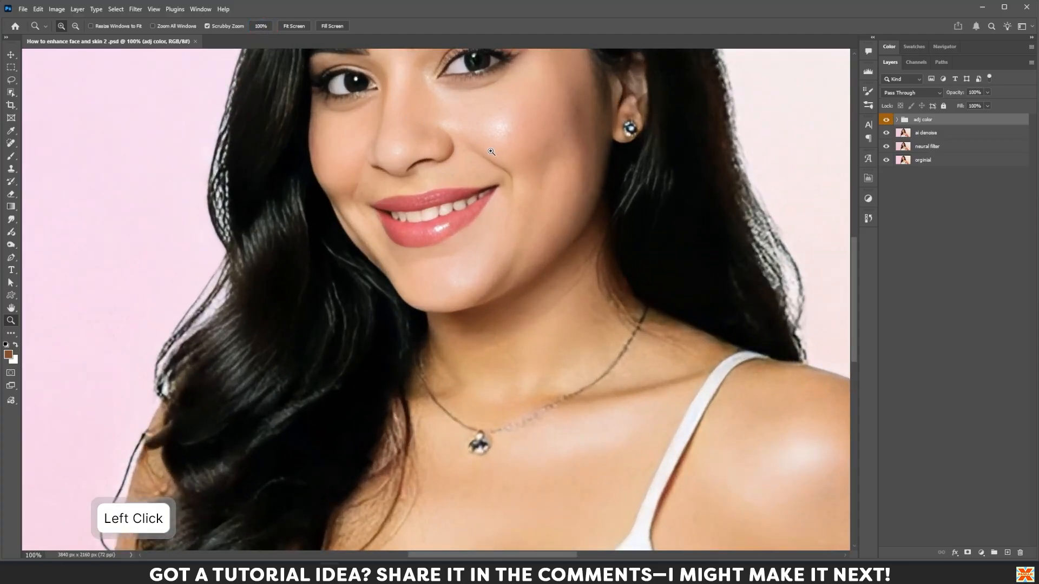
key(space)
drag(505, 116, 428, 296)
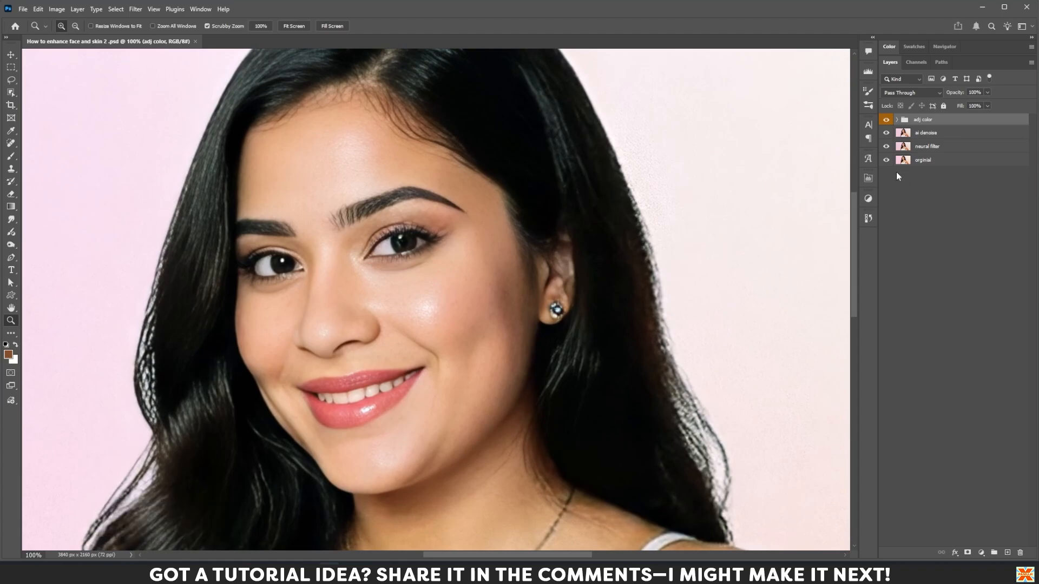
key(alt)
alt+click(886, 161)
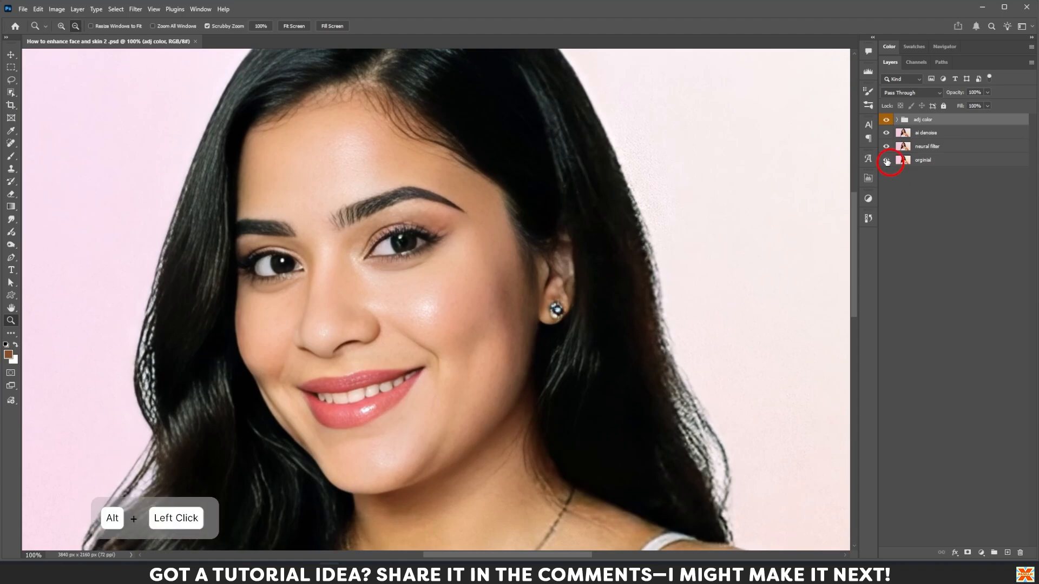
alt+click(886, 160)
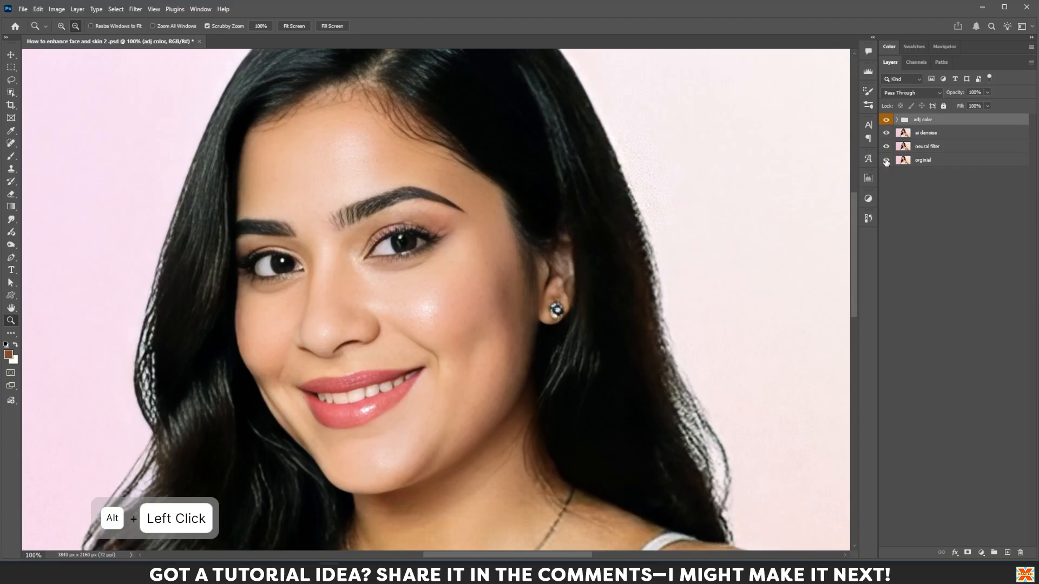
alt+click(886, 161)
alt+click(886, 161)
alt+click(886, 161)
alt+click(886, 160)
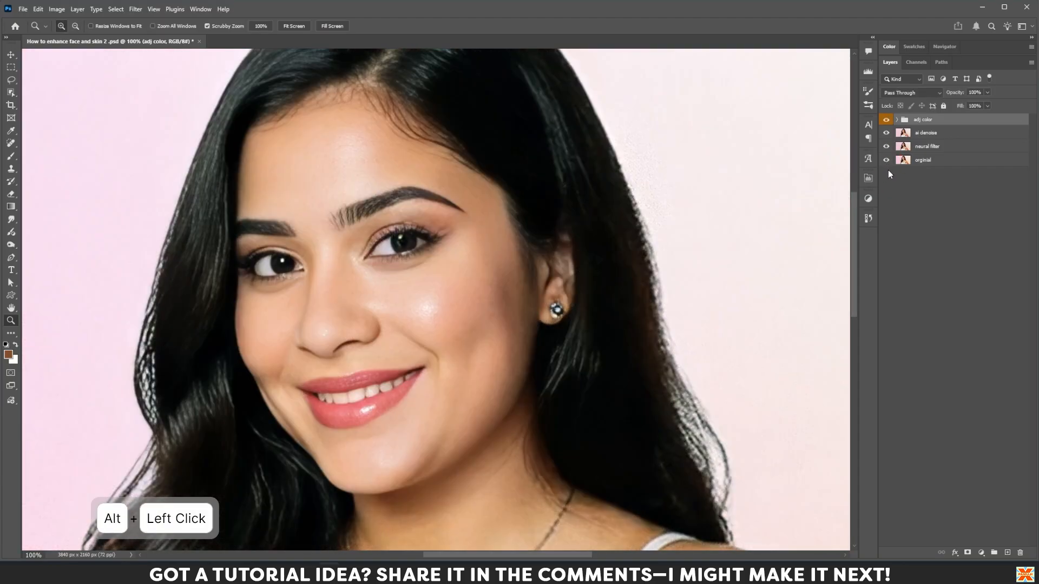
- Fit the whole portrait in view and select the orginial layer
key(ctrl+0)
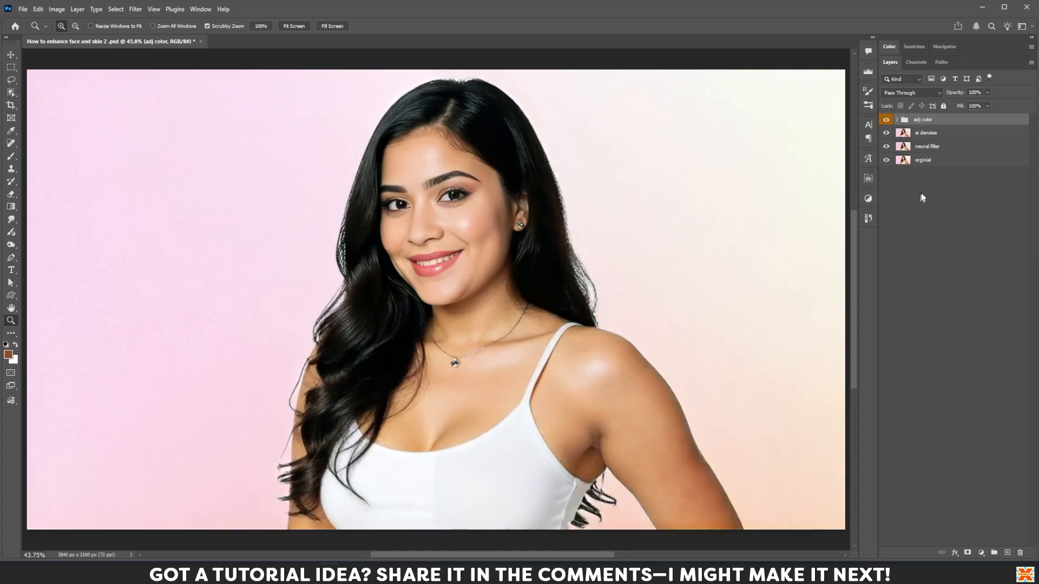
click(950, 162)
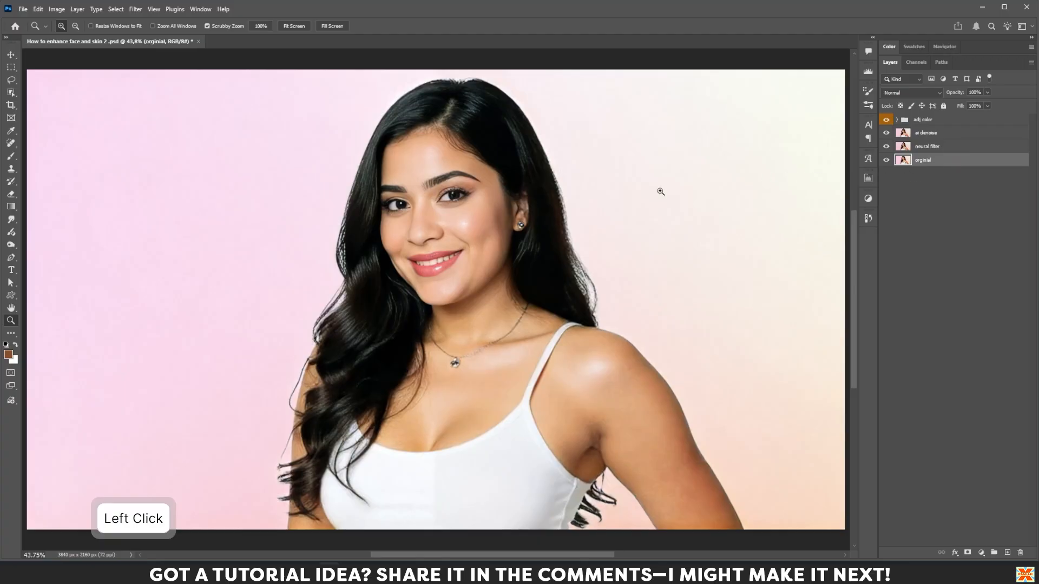